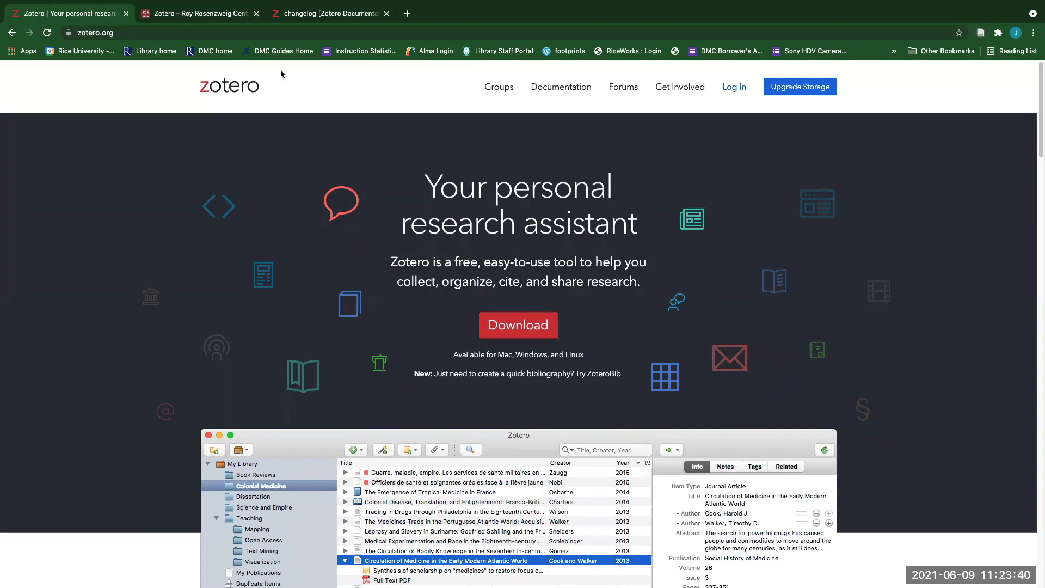
Examine the project history on the RRCHNM Zotero page, highlighting its creation at CHNM in 2006 and the Corporation for Digital Scholarship.
{"action": "left_click", "coordinate": [214, 16]}
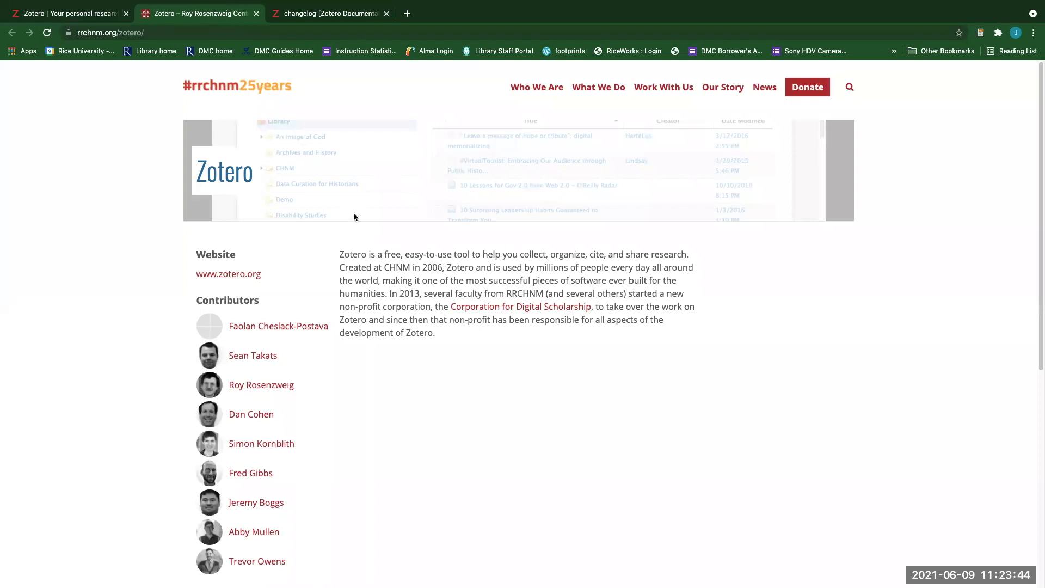
{"action": "left_click_drag", "start_coordinate": [339, 267], "coordinate": [439, 265]}
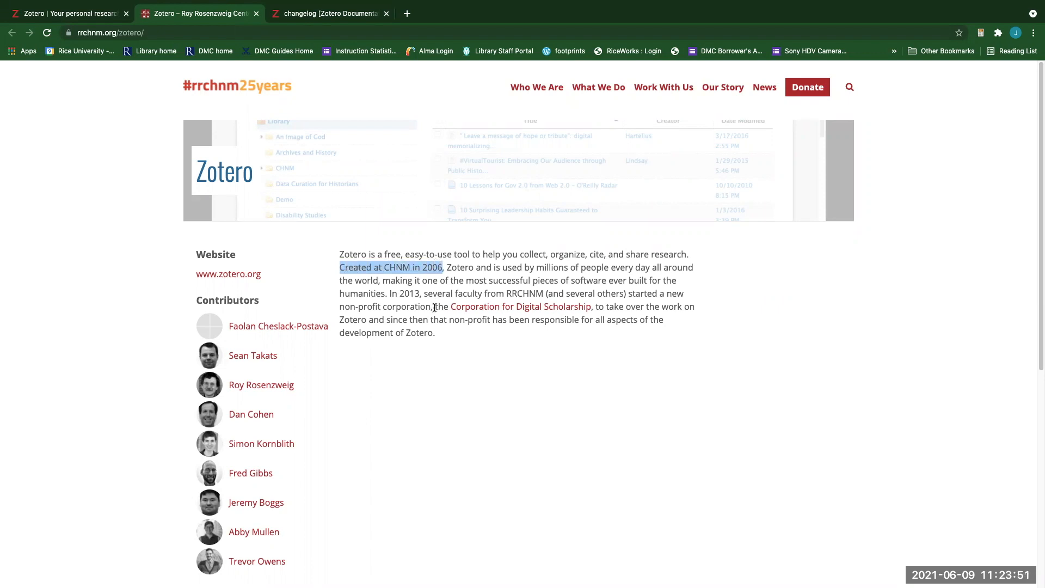
{"action": "left_click_drag", "start_coordinate": [435, 308], "coordinate": [592, 306]}
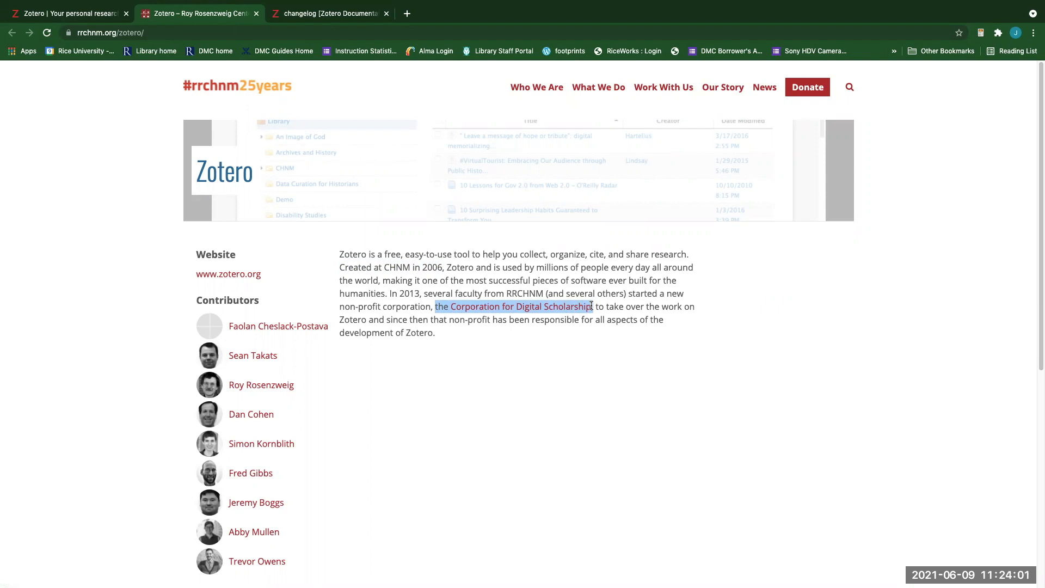
Go to the Zotero version history and highlight the heading for the 5.0.96.2 release of April 16, 2021.
{"action": "left_click", "coordinate": [82, 17]}
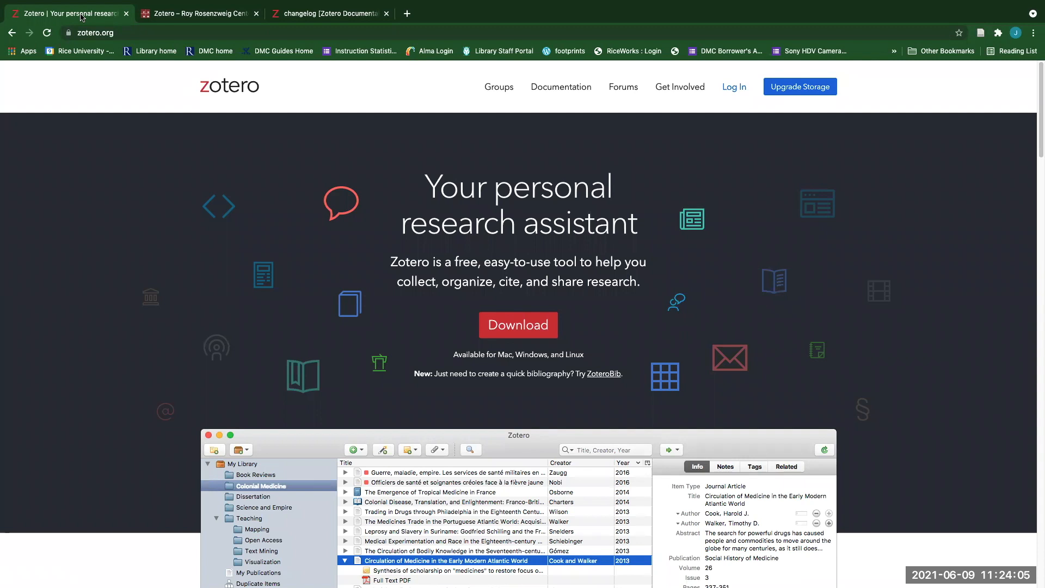
{"action": "left_click", "coordinate": [350, 17]}
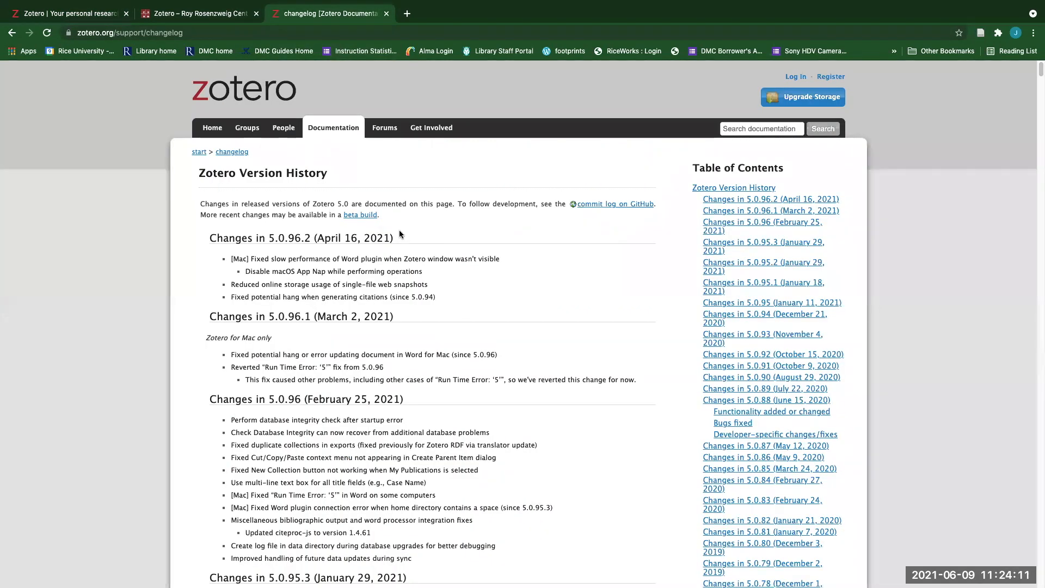
{"action": "left_click_drag", "start_coordinate": [209, 238], "coordinate": [407, 238]}
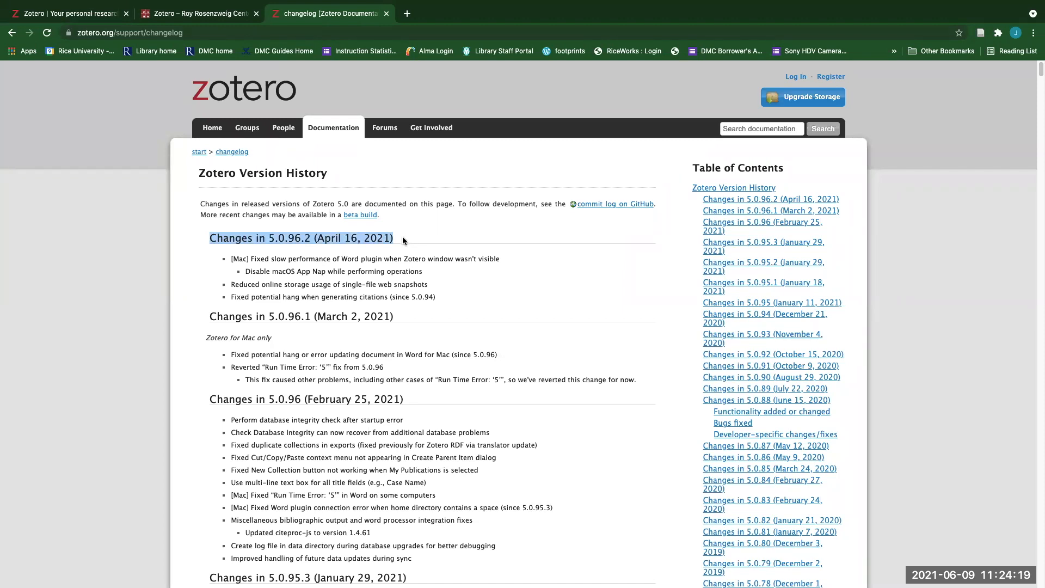
Browse the topics on Zotero's documentation page and check how recent the discussions in its forums are.
{"action": "left_click", "coordinate": [334, 130]}
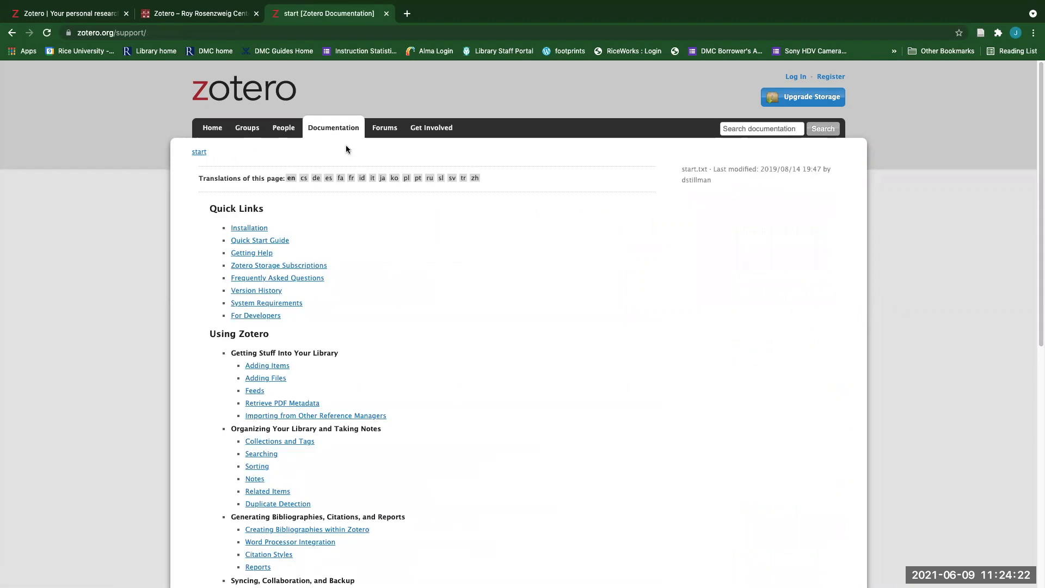
{"action": "scroll", "coordinate": [459, 305], "scroll_direction": "down", "scroll_amount": 3}
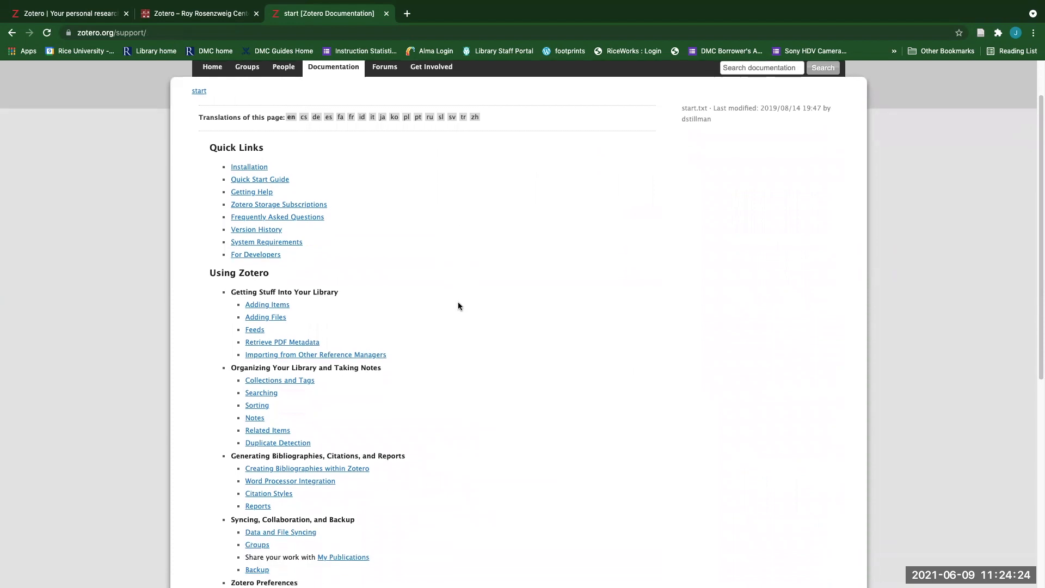
{"action": "scroll", "coordinate": [457, 303], "scroll_direction": "down", "scroll_amount": 3}
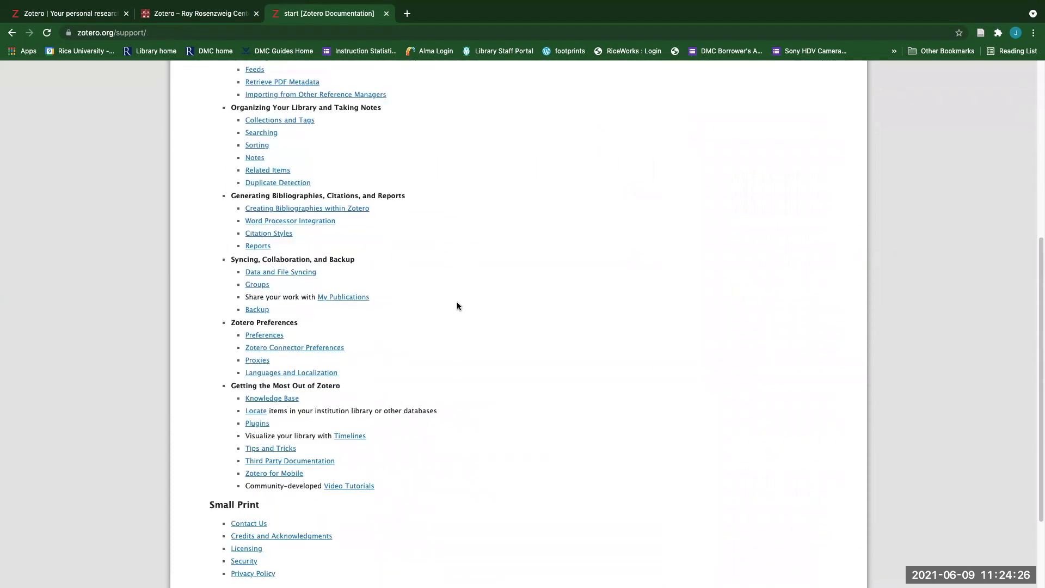
{"action": "scroll", "coordinate": [457, 305], "scroll_direction": "up", "scroll_amount": 6}
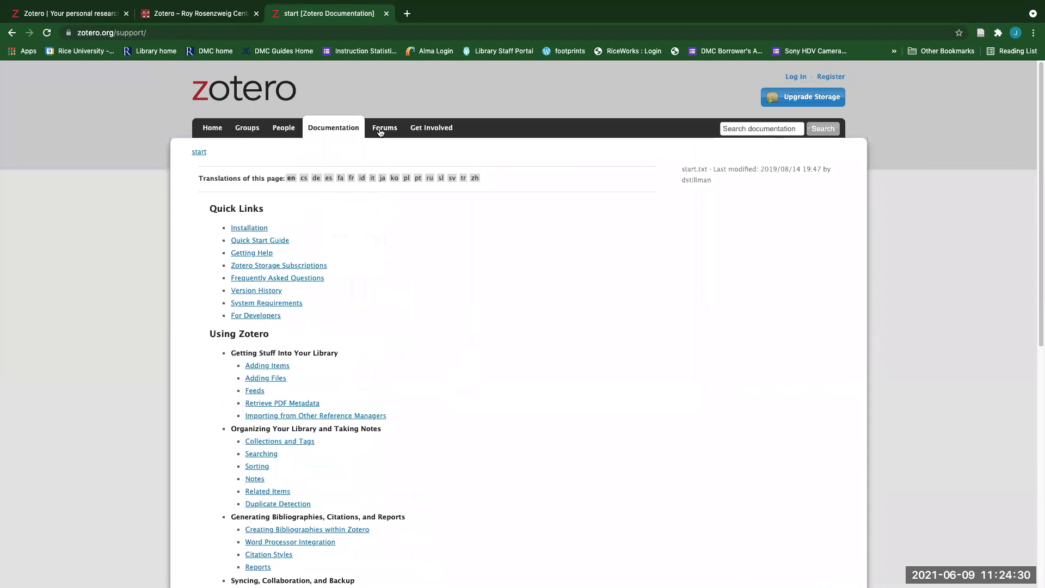
{"action": "left_click", "coordinate": [382, 128]}
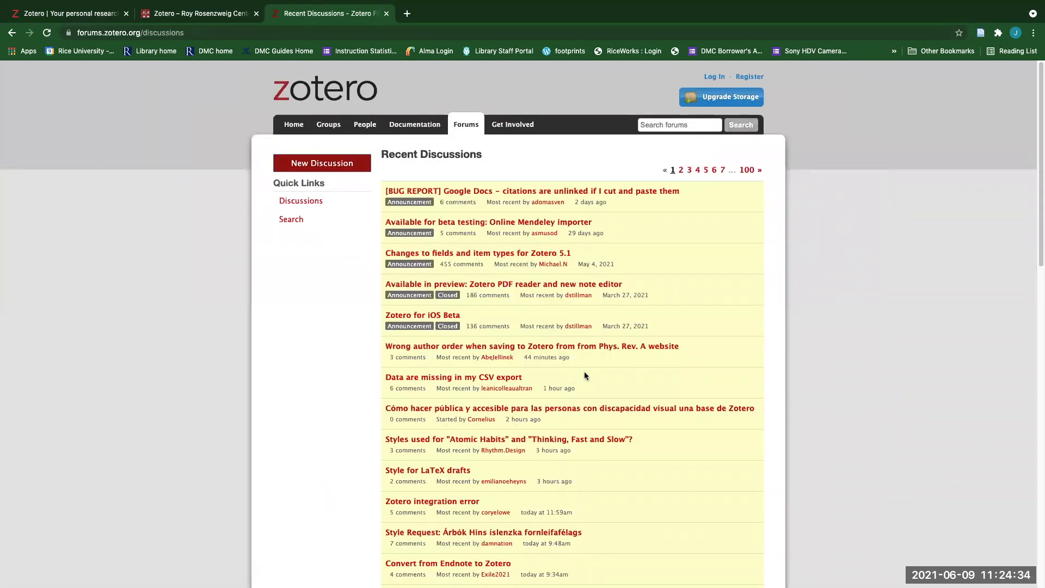
{"action": "left_click_drag", "start_coordinate": [521, 356], "coordinate": [576, 389]}
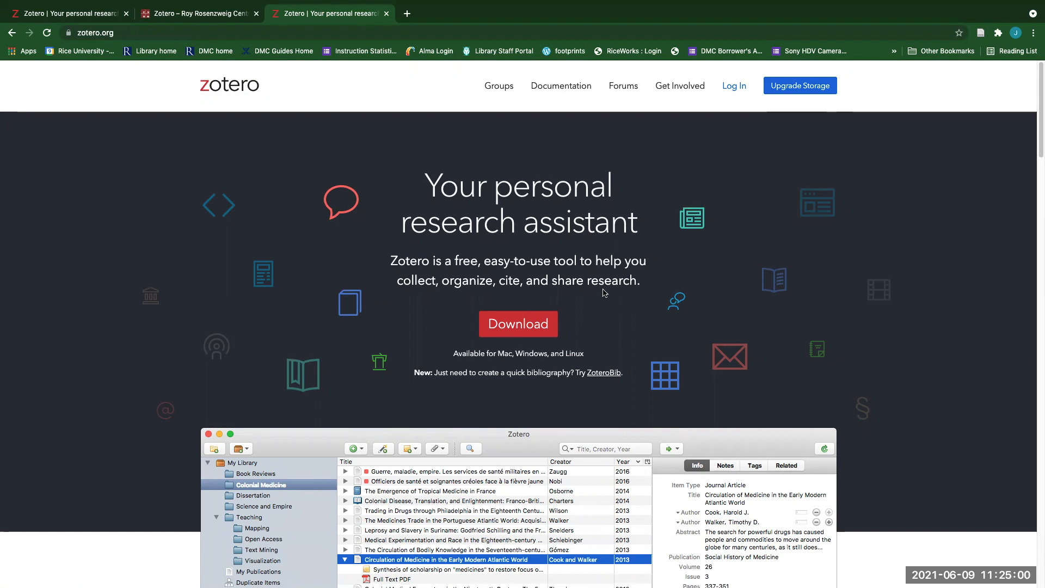
Read through the Zotero home page's feature sections on collecting, organizing, citing, syncing and collaborating.
{"action": "scroll", "coordinate": [606, 293], "scroll_direction": "down", "scroll_amount": 10}
{"action": "scroll", "coordinate": [603, 287], "scroll_direction": "down", "scroll_amount": 5}
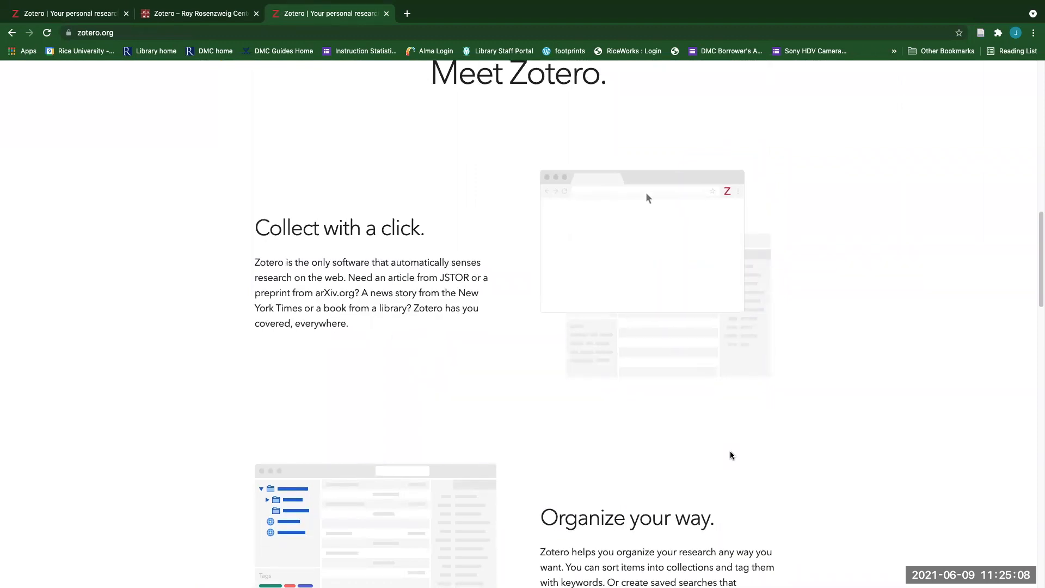
{"action": "scroll", "coordinate": [730, 452], "scroll_direction": "down", "scroll_amount": 3}
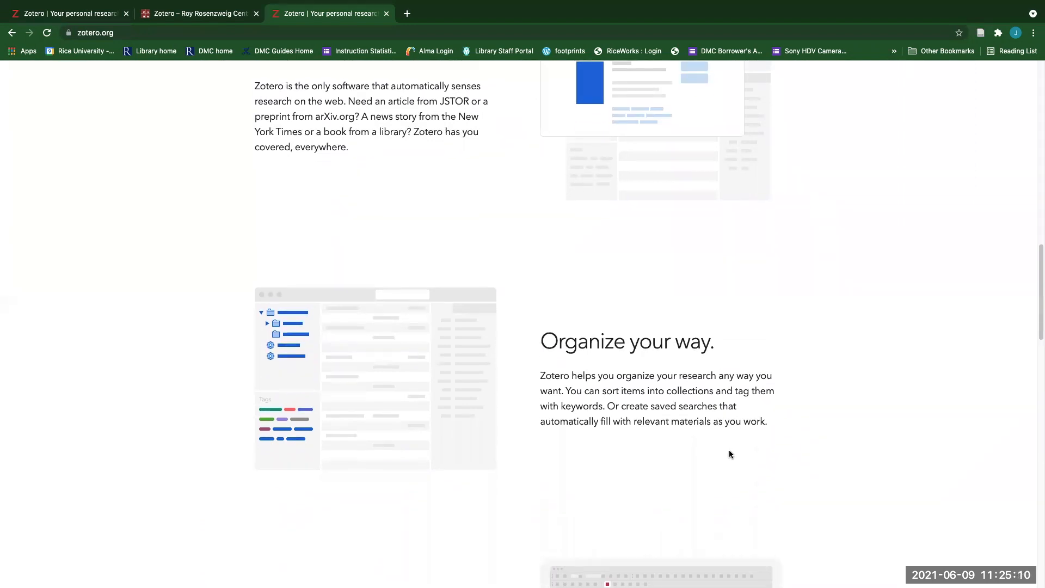
{"action": "scroll", "coordinate": [730, 450], "scroll_direction": "down", "scroll_amount": 4}
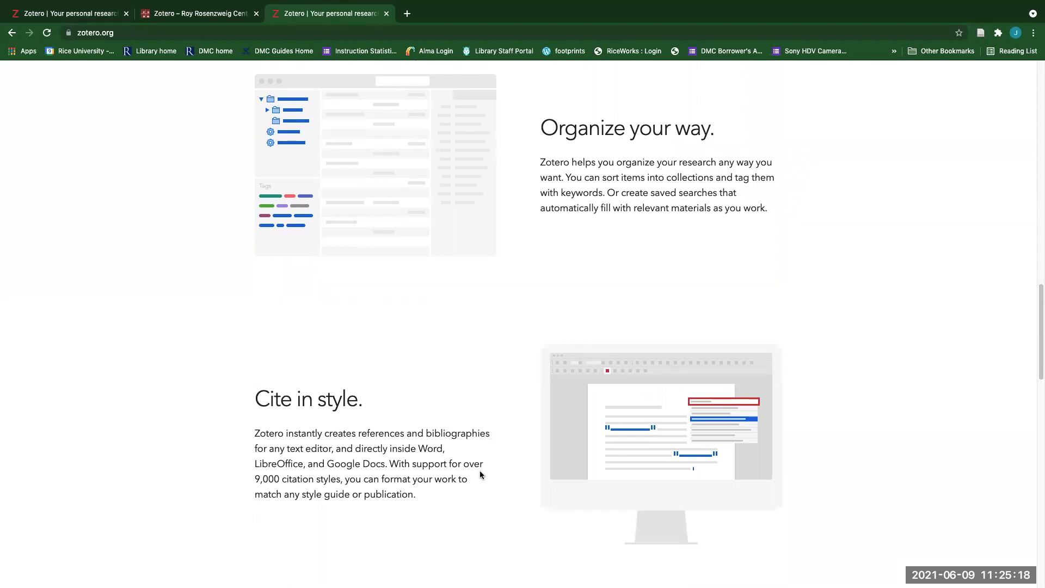
{"action": "scroll", "coordinate": [481, 474], "scroll_direction": "up", "scroll_amount": 5}
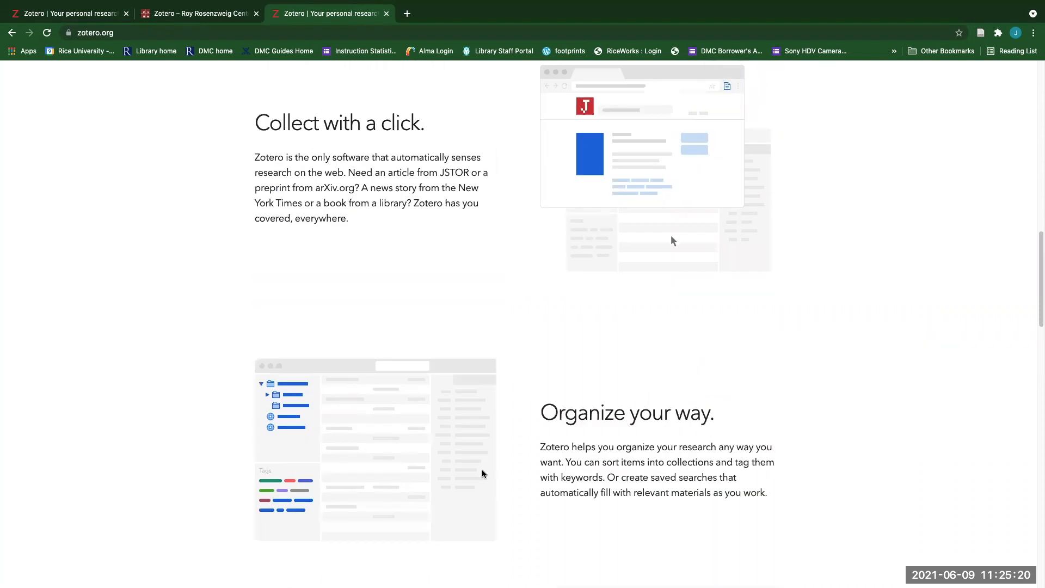
{"action": "scroll", "coordinate": [482, 473], "scroll_direction": "up", "scroll_amount": 1}
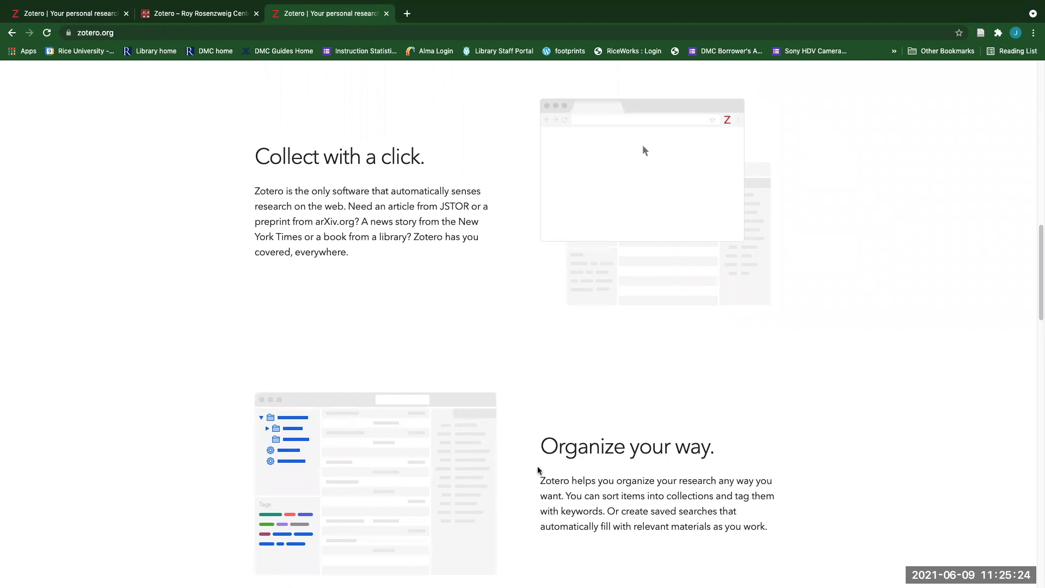
{"action": "scroll", "coordinate": [537, 468], "scroll_direction": "down", "scroll_amount": 2}
{"action": "scroll", "coordinate": [536, 470], "scroll_direction": "down", "scroll_amount": 5}
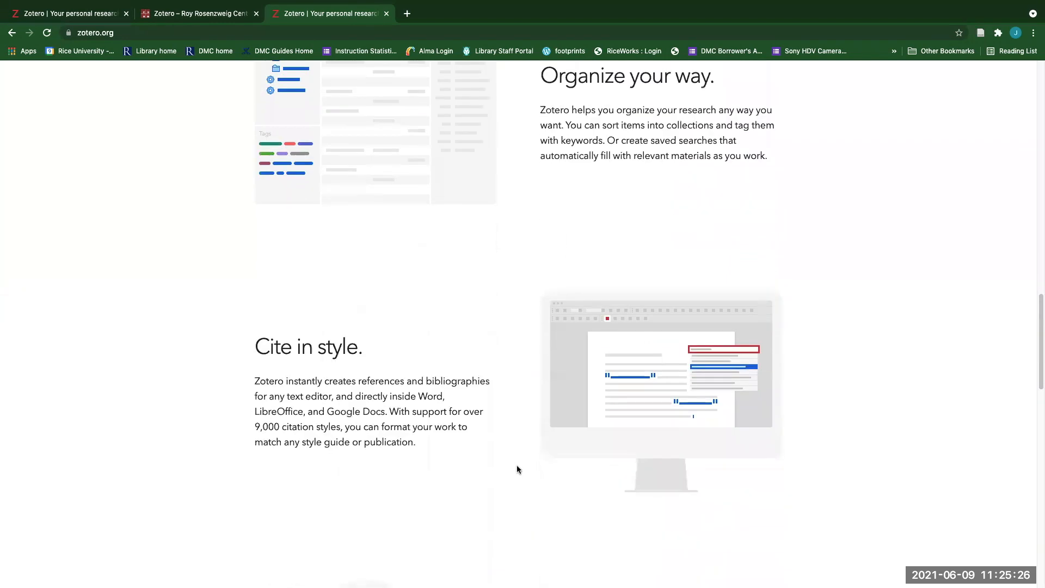
{"action": "scroll", "coordinate": [514, 468], "scroll_direction": "down", "scroll_amount": 6}
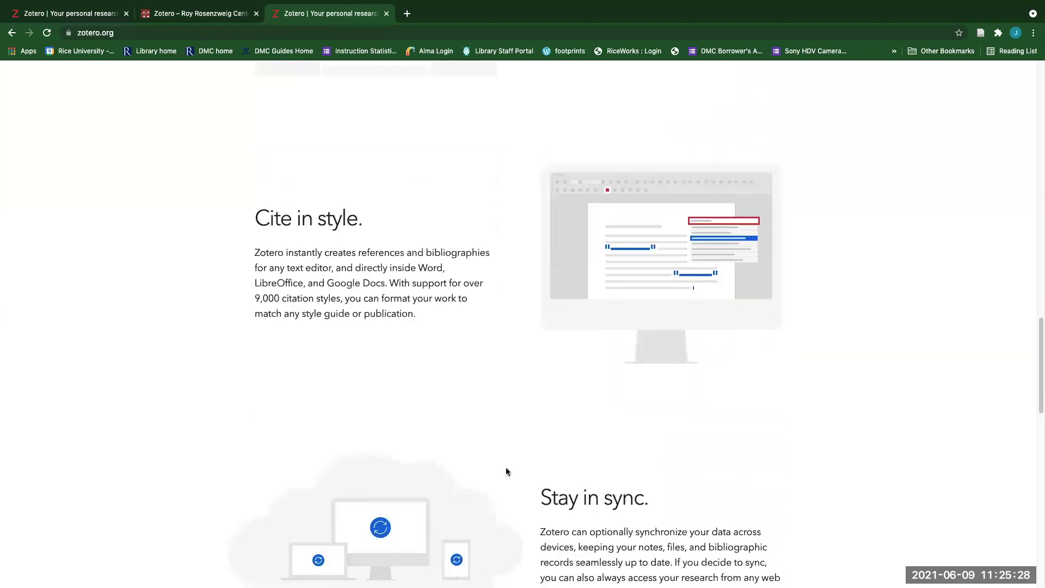
{"action": "scroll", "coordinate": [507, 472], "scroll_direction": "down", "scroll_amount": 3}
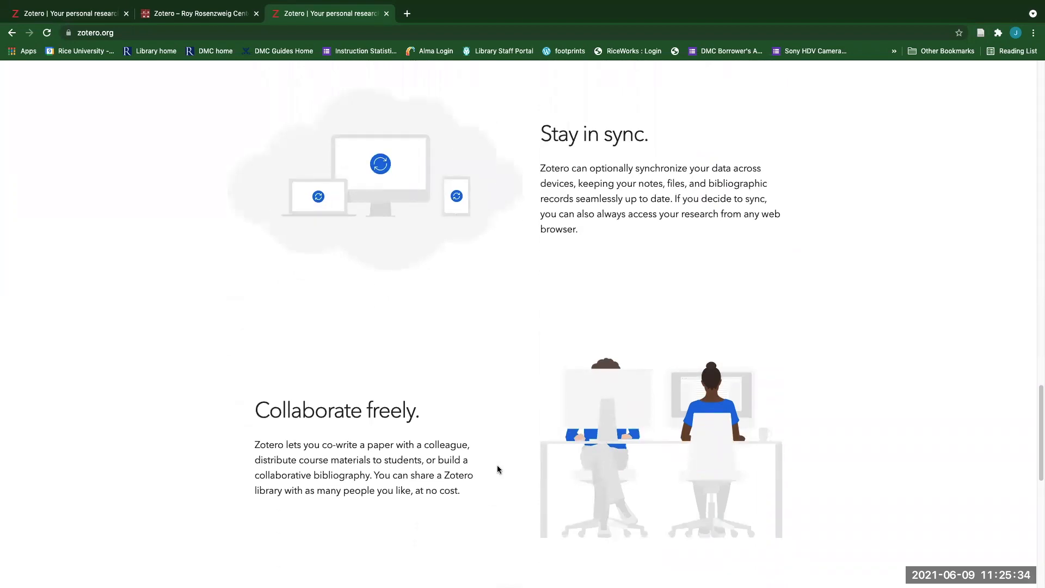
{"action": "scroll", "coordinate": [577, 304], "scroll_direction": "down", "scroll_amount": 1}
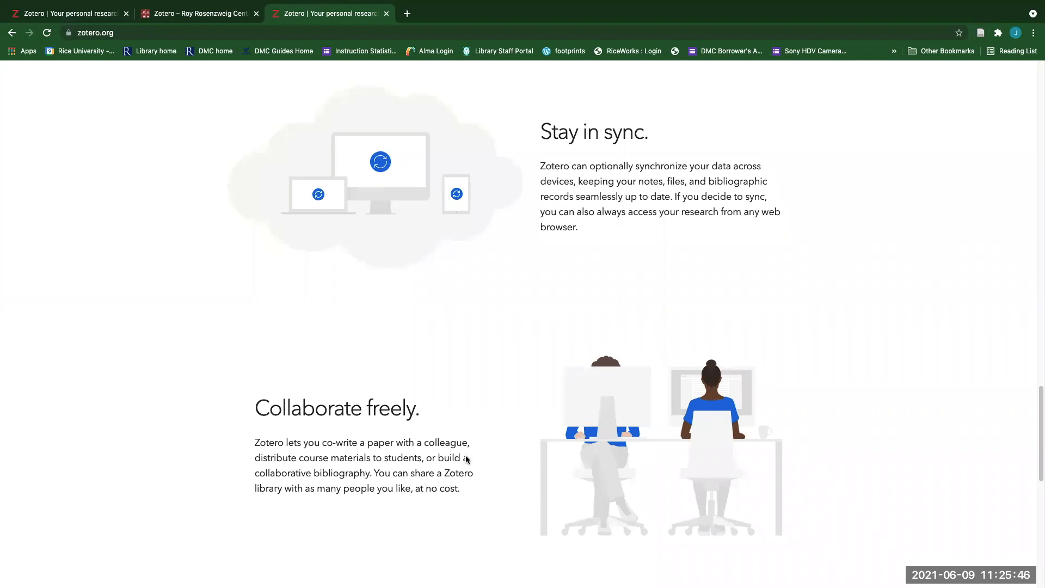
{"action": "scroll", "coordinate": [703, 376], "scroll_direction": "up", "scroll_amount": 5}
{"action": "scroll", "coordinate": [703, 376], "scroll_direction": "up", "scroll_amount": 18}
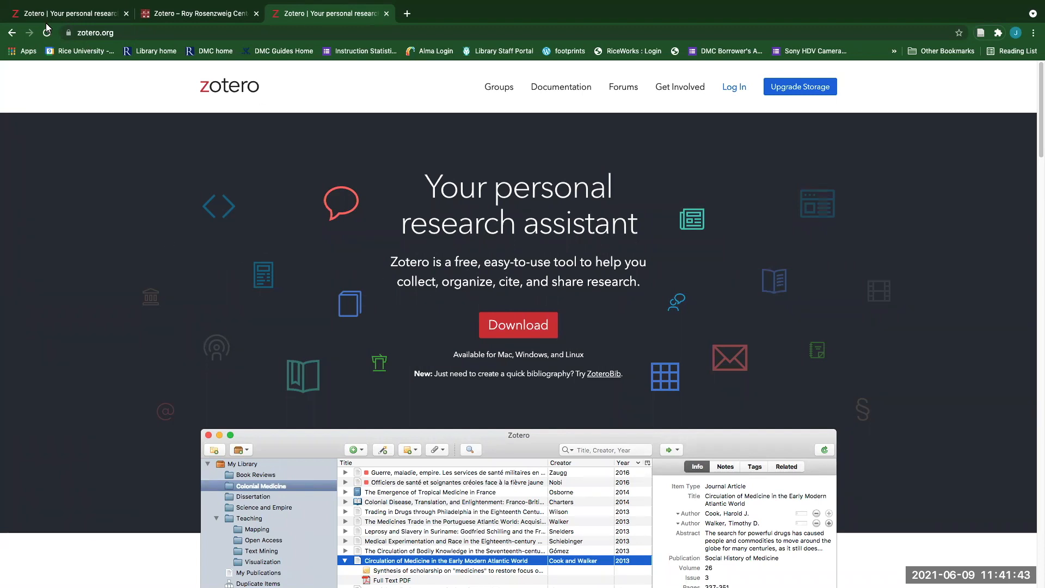
Open the Zotero downloads page and show the Zotero Connectors available for other browsers.
{"action": "left_click", "coordinate": [94, 34]}
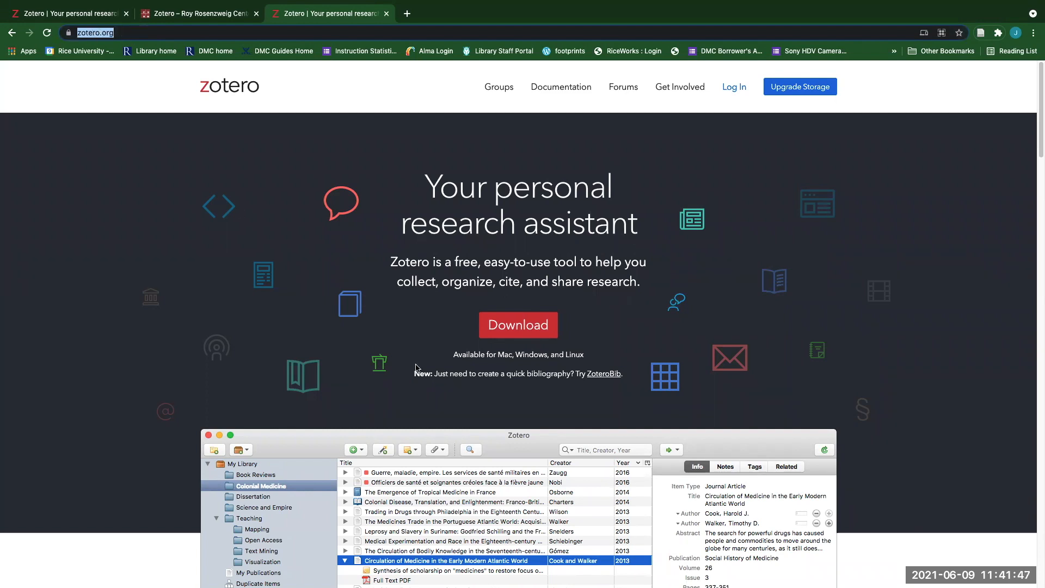
{"action": "left_click", "coordinate": [524, 328]}
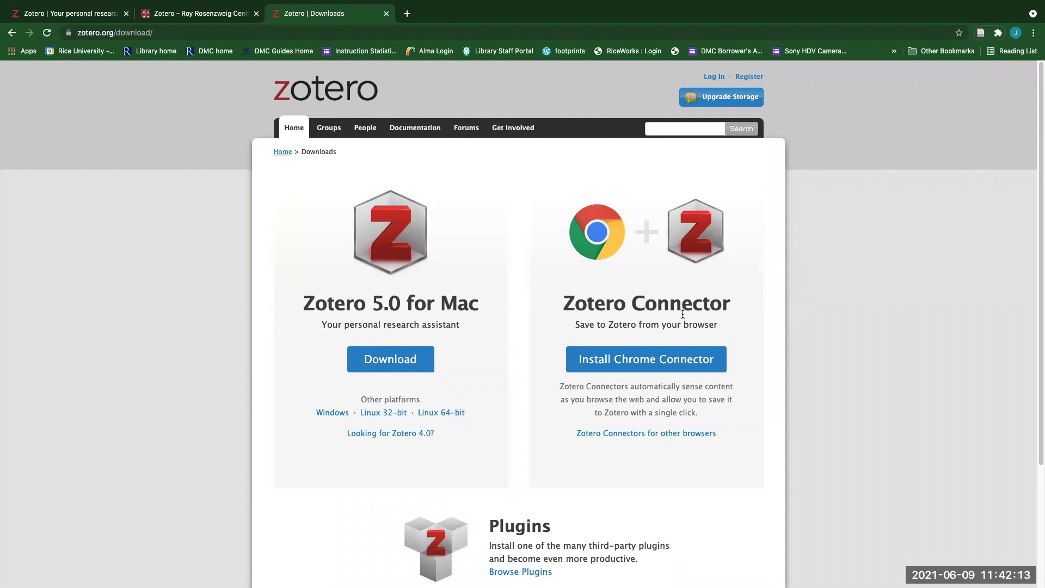
{"action": "left_click", "coordinate": [652, 434]}
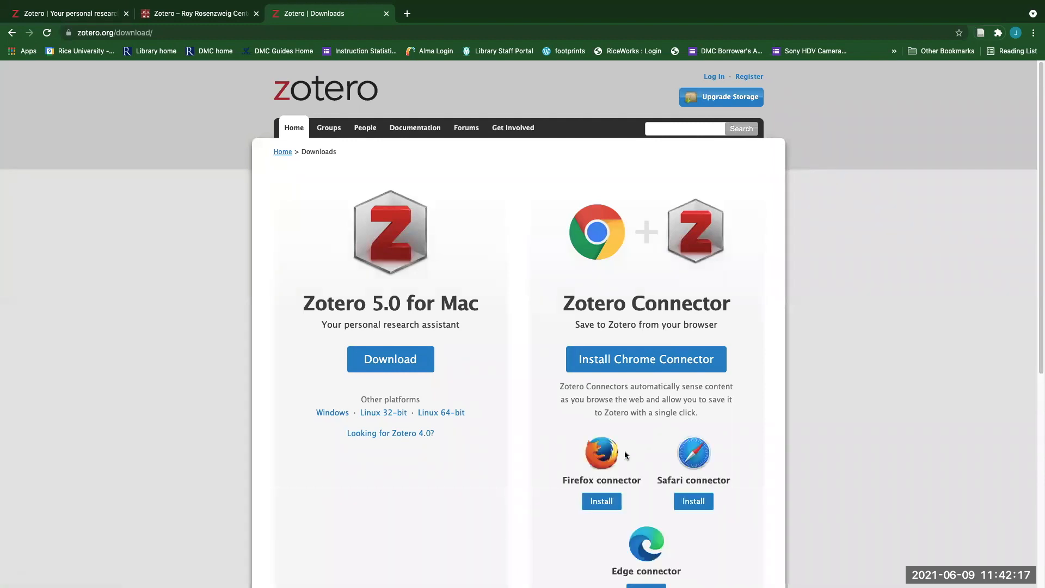
{"action": "scroll", "coordinate": [685, 427], "scroll_direction": "down", "scroll_amount": 2}
{"action": "scroll", "coordinate": [685, 427], "scroll_direction": "down", "scroll_amount": 3}
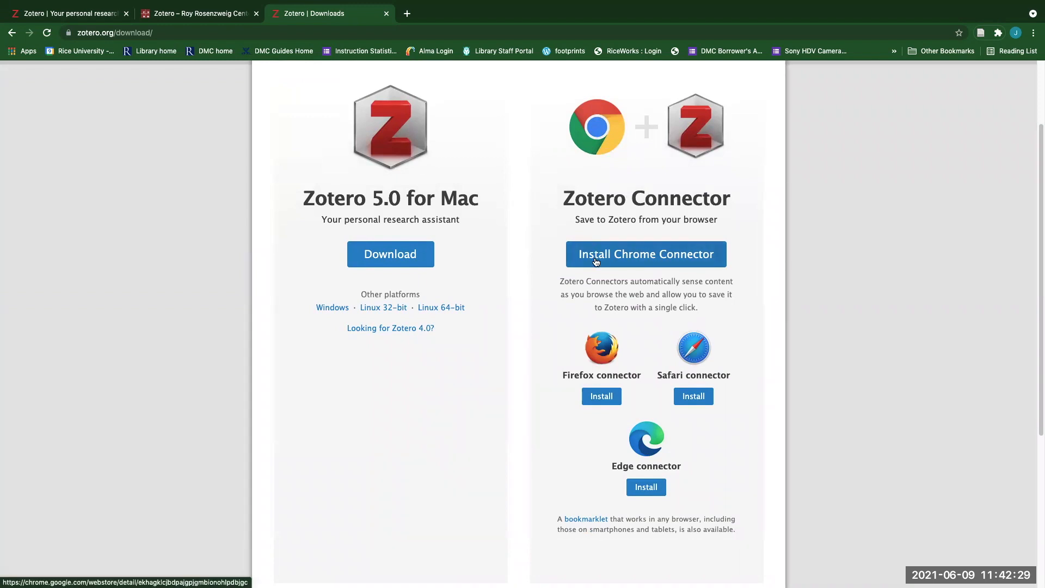
{"action": "scroll", "coordinate": [689, 267], "scroll_direction": "down", "scroll_amount": 1}
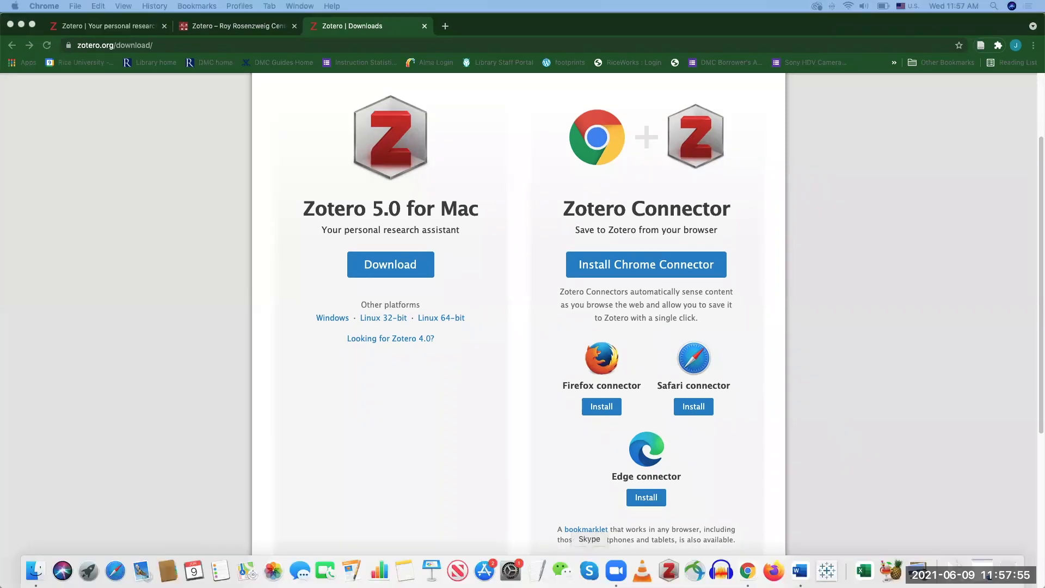
Switch to the Zotero desktop app to view its main library window, and minimize it.
{"action": "left_click", "coordinate": [669, 570]}
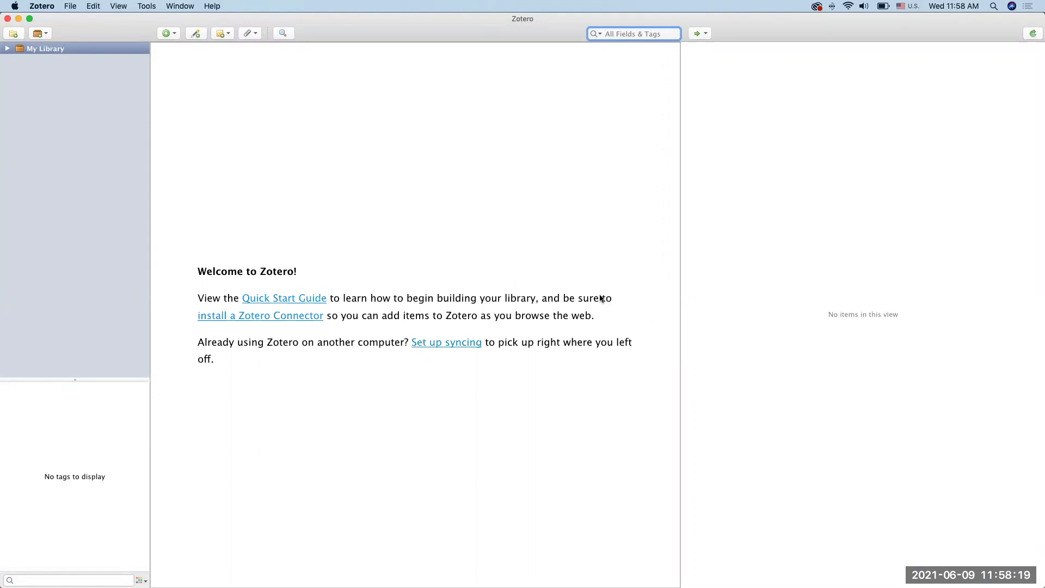
{"action": "left_click", "coordinate": [18, 20]}
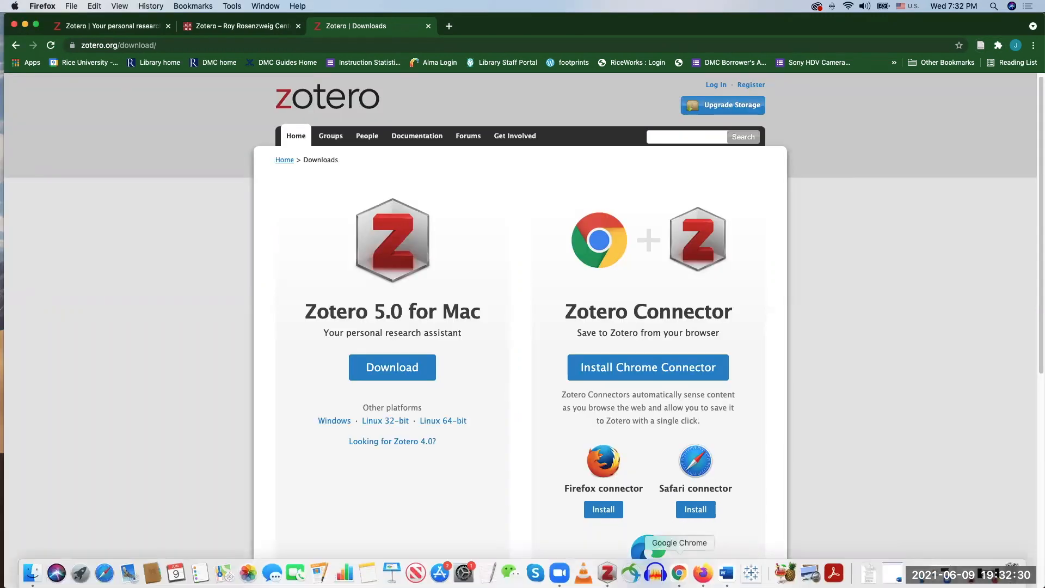
In Firefox, open WorldCat from the Fondren Library site, search for "university builder" with its author's name, and limit the results to books.
{"action": "left_click", "coordinate": [703, 573]}
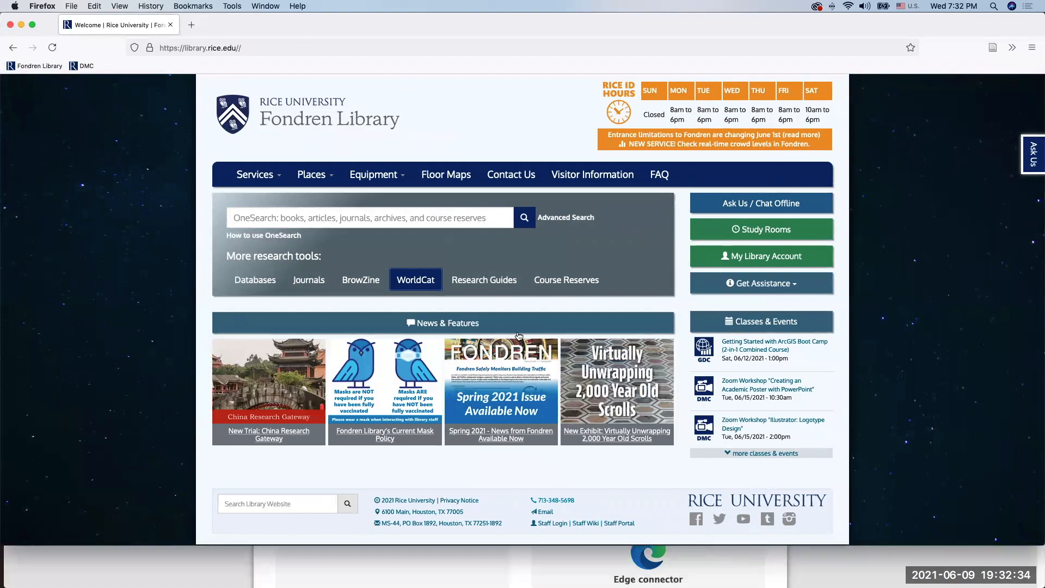
{"action": "left_click", "coordinate": [415, 286]}
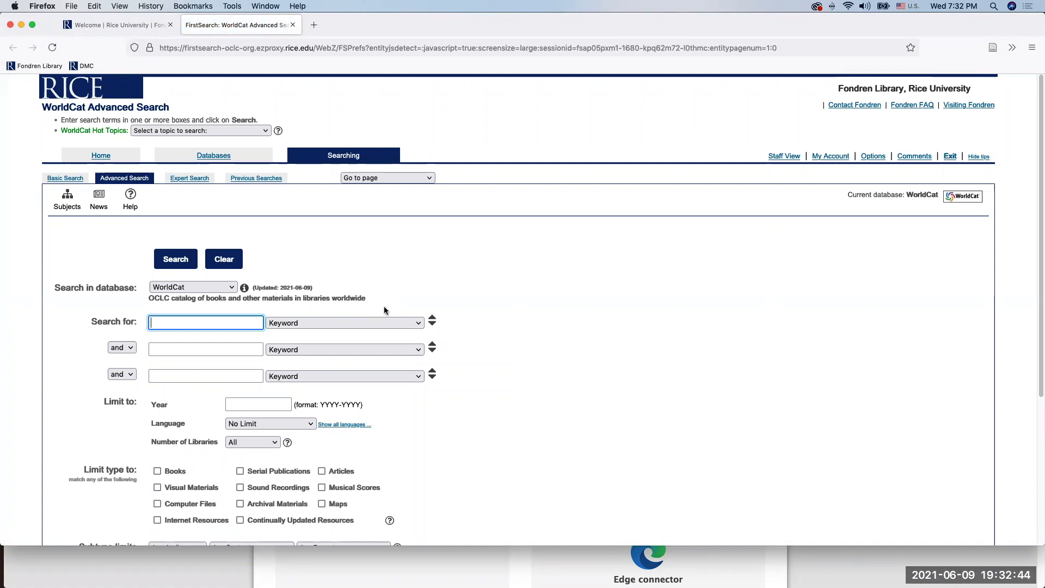
{"action": "type", "text": "u"}
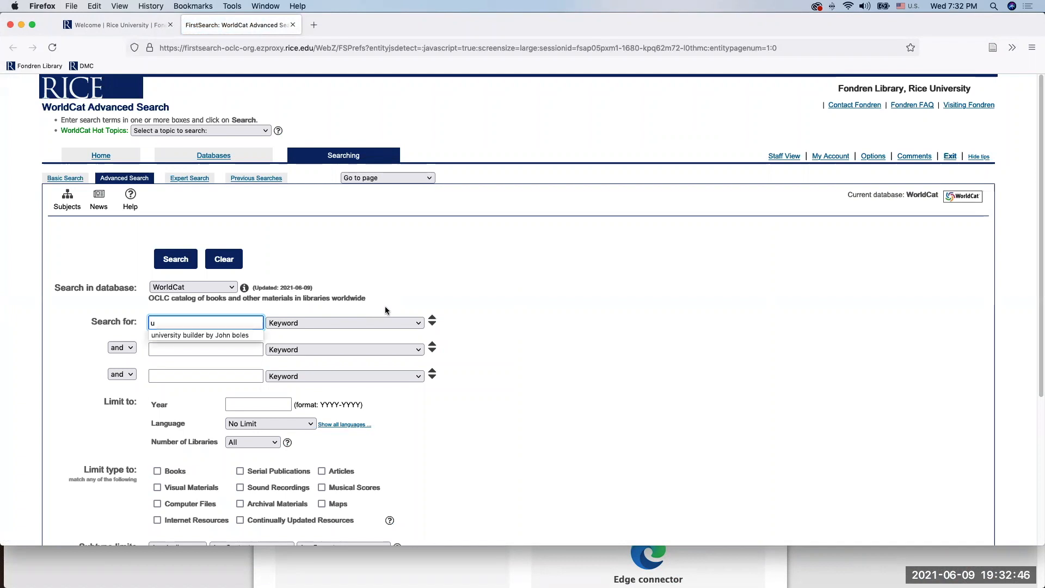
{"action": "left_click", "coordinate": [247, 338]}
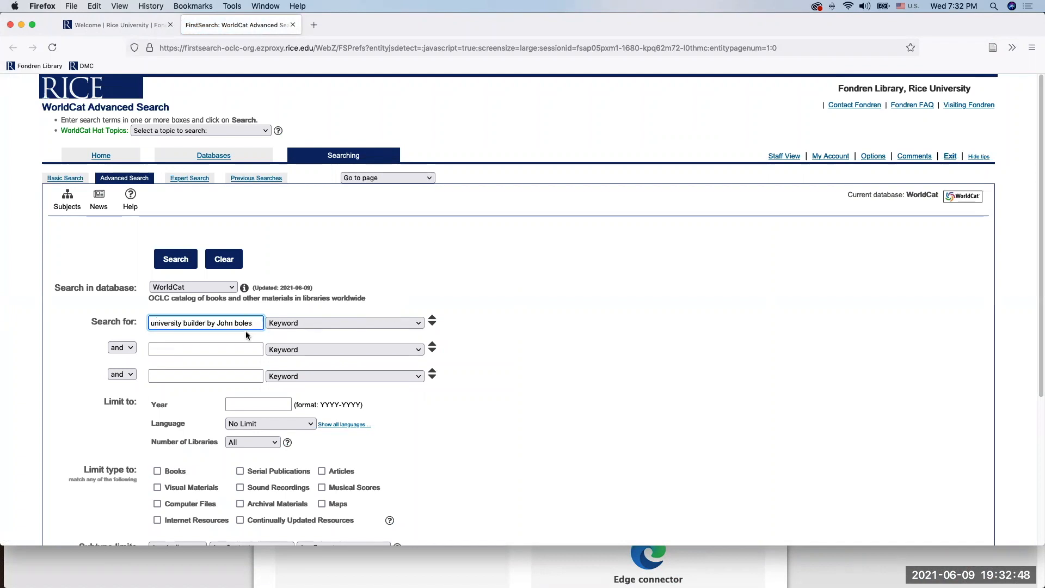
{"action": "left_click", "coordinate": [174, 264]}
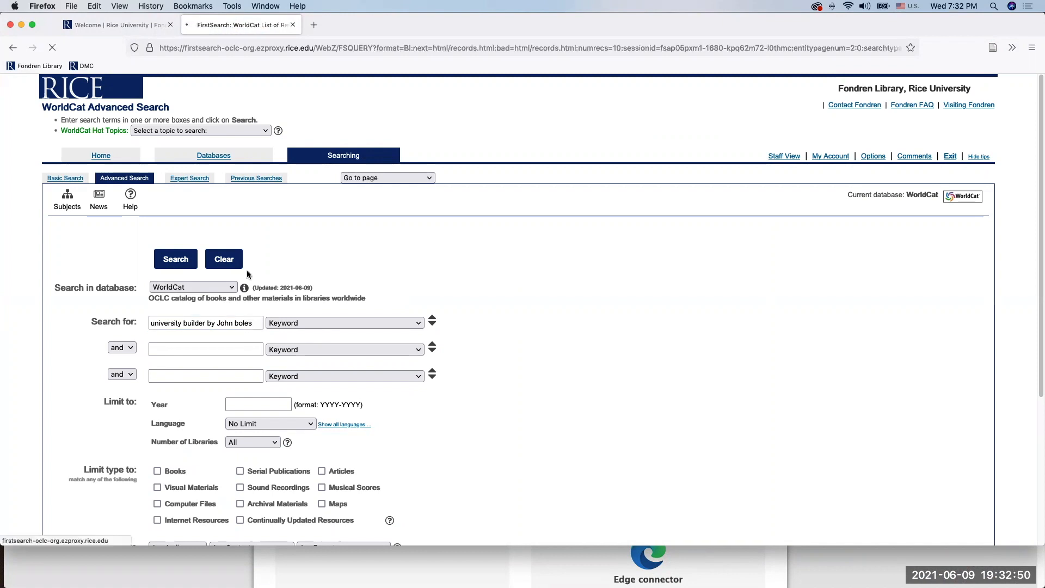
{"action": "left_click", "coordinate": [577, 304]}
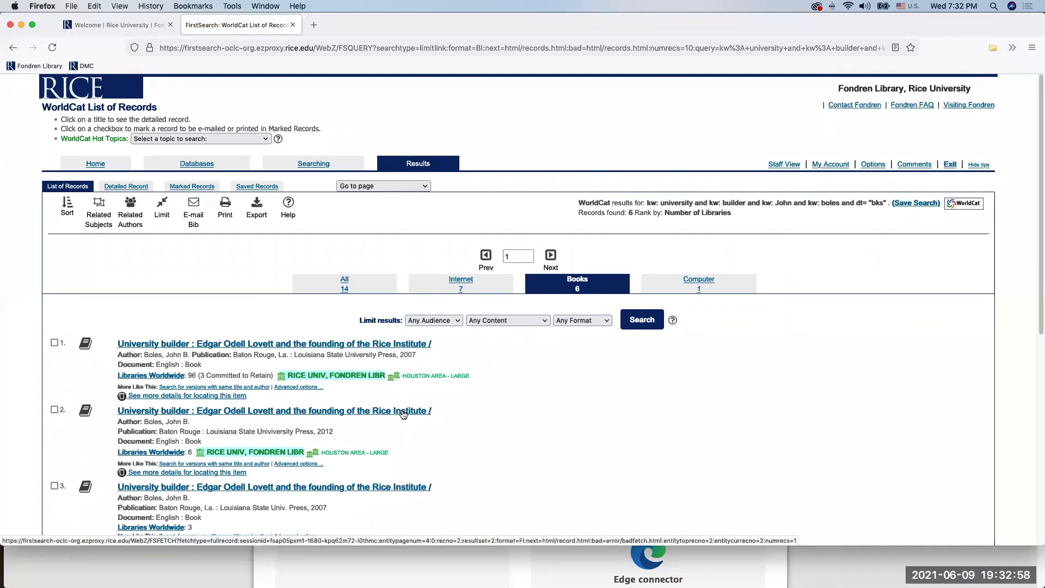
Open the 2012 "University builder" record in WorldCat, save it to My Library with the Zotero Connector, and switch to Zotero.
{"action": "left_click", "coordinate": [403, 414]}
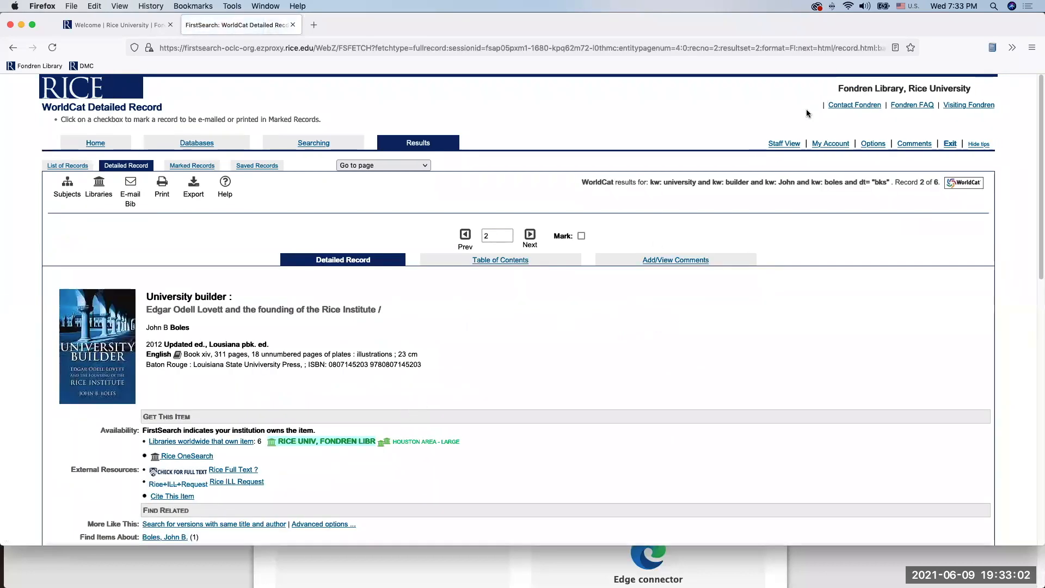
{"action": "left_click", "coordinate": [991, 49]}
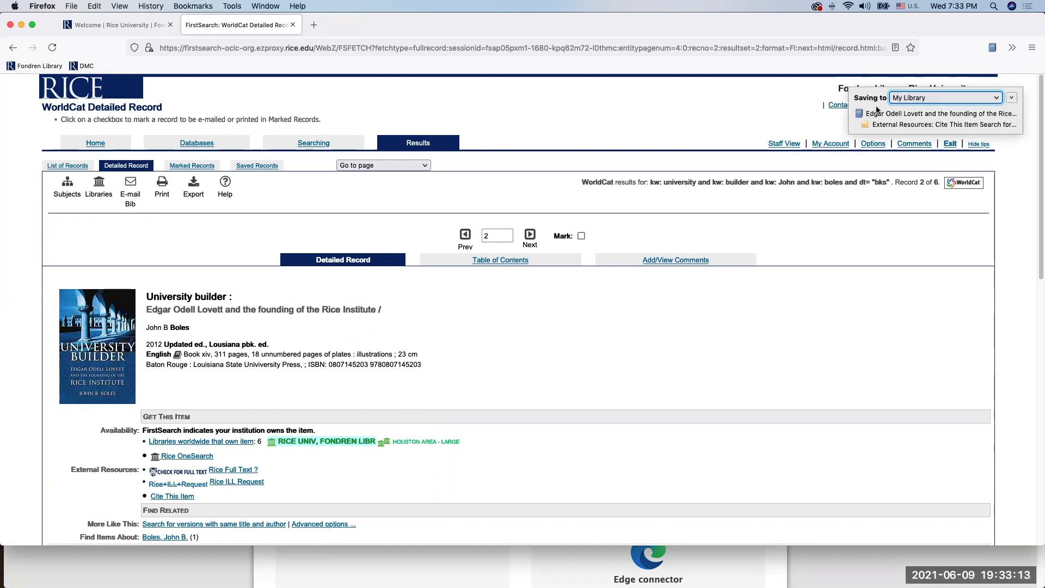
{"action": "mouse_move", "coordinate": [695, 573]}
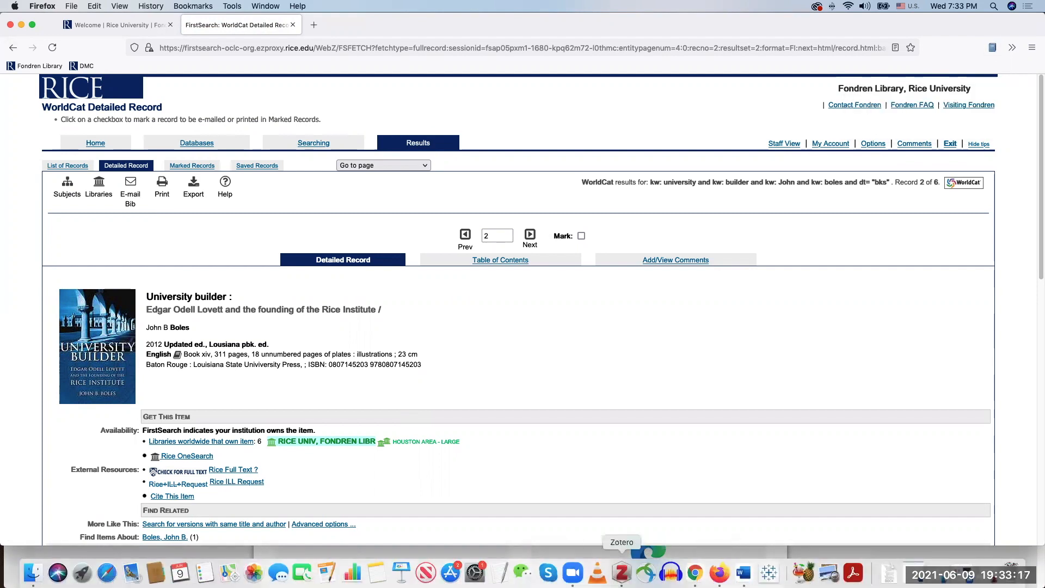
{"action": "left_click", "coordinate": [621, 571]}
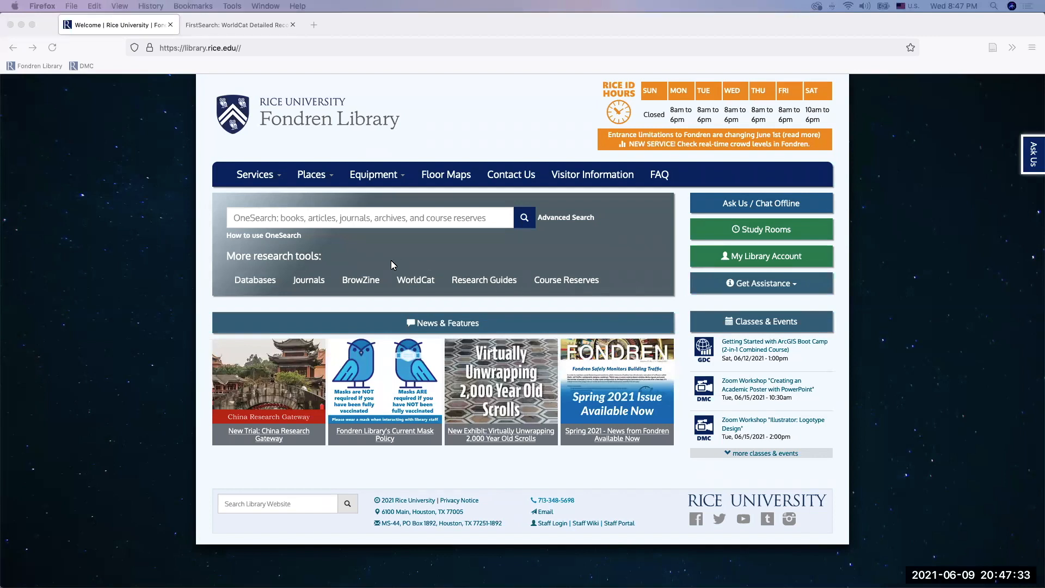
From the Fondren Library home page in Firefox, search the A-Z Databases for JSTOR and open the main JSTOR database.
{"action": "left_click", "coordinate": [252, 282]}
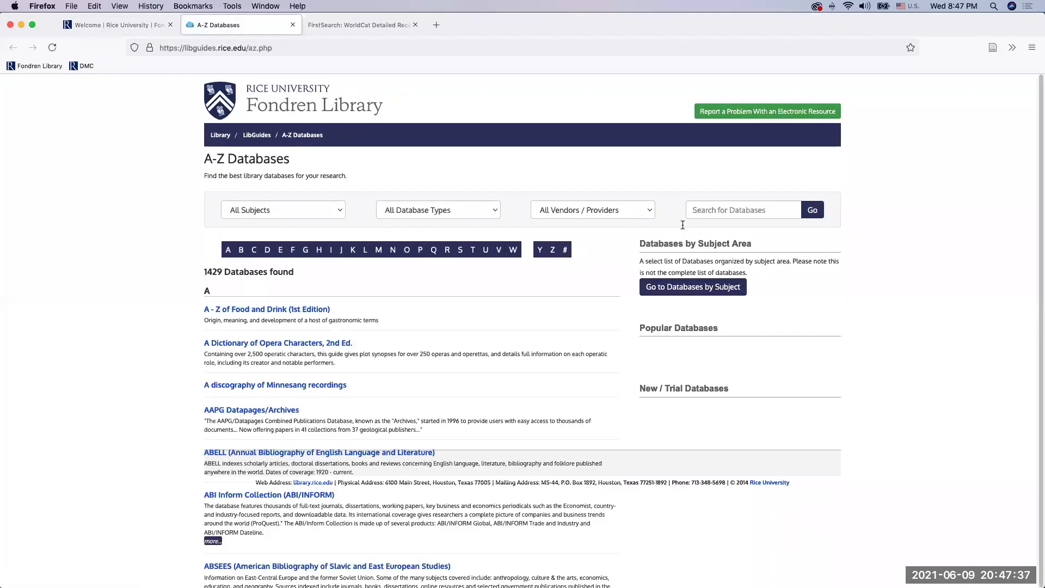
{"action": "left_click", "coordinate": [707, 211]}
{"action": "type", "text": "j"}
{"action": "left_click", "coordinate": [700, 225]}
{"action": "left_click", "coordinate": [809, 210]}
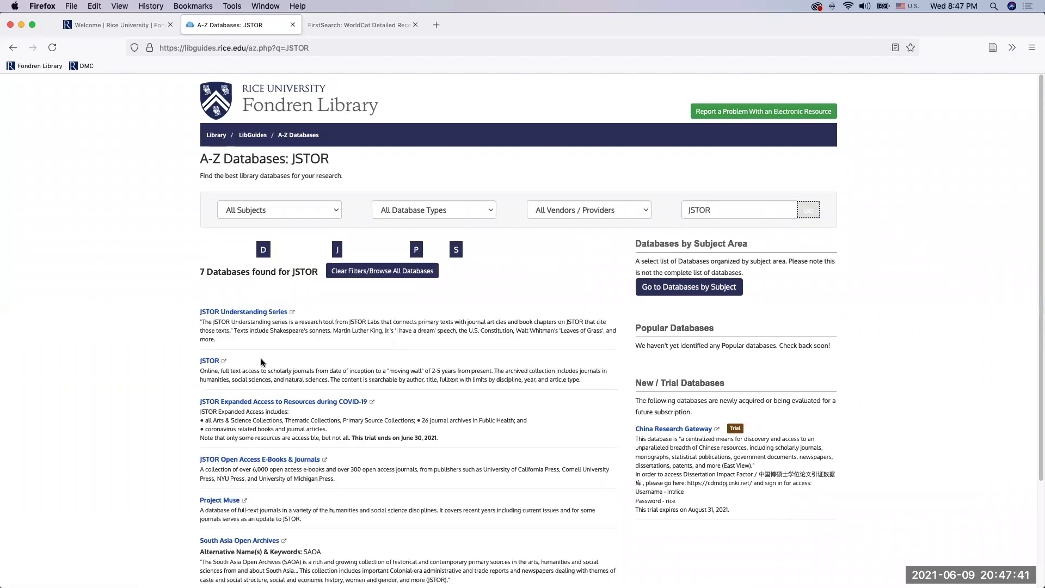
{"action": "left_click", "coordinate": [212, 361]}
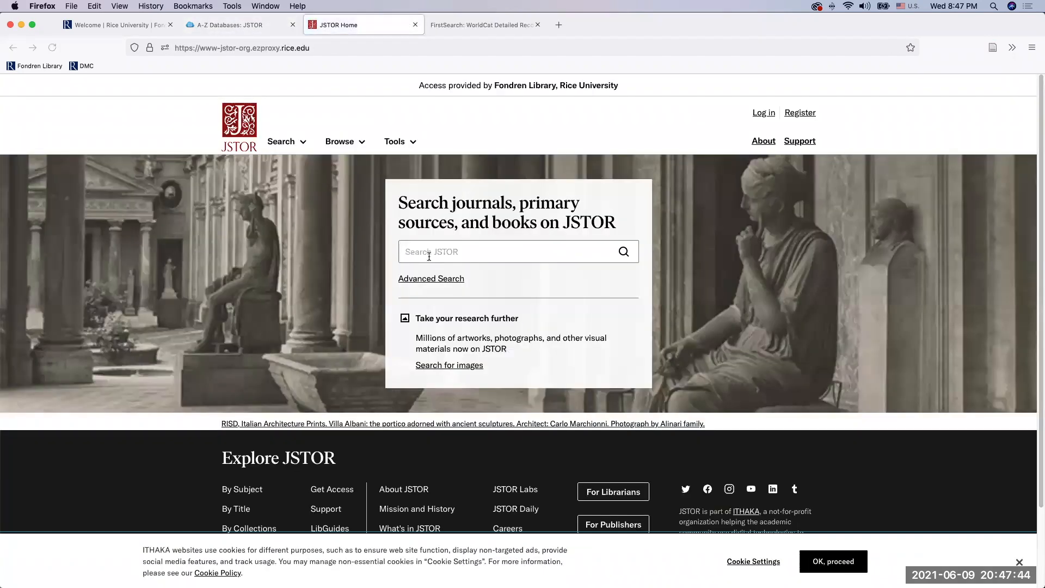
Search JSTOR for buckyball "rice university" and open the article "Molecular Carbon: Playing 'Buckyball'".
{"action": "left_click", "coordinate": [425, 253]}
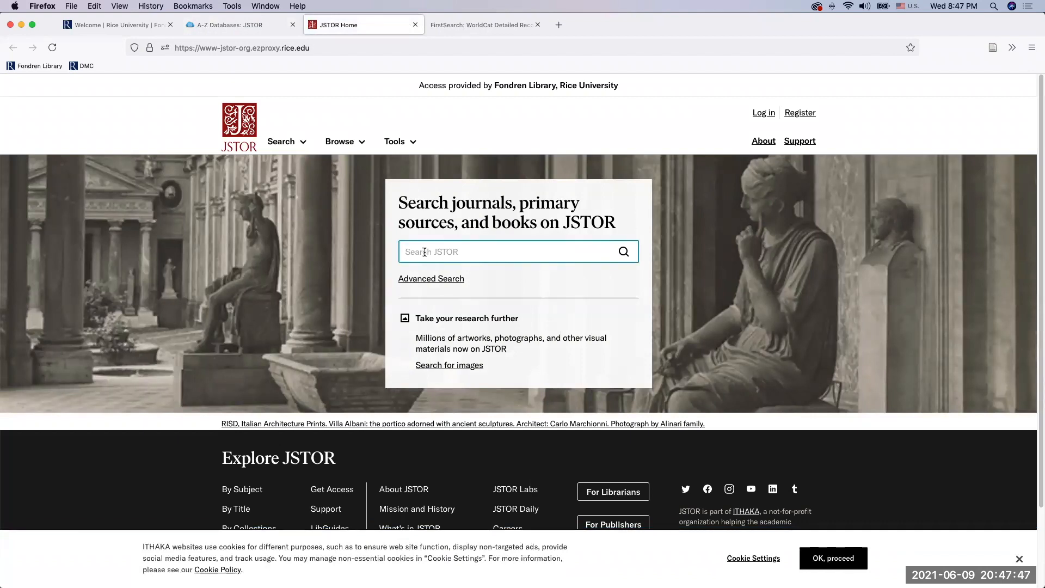
{"action": "type", "text": "buckyball \"rice university\""}
{"action": "left_click", "coordinate": [623, 253]}
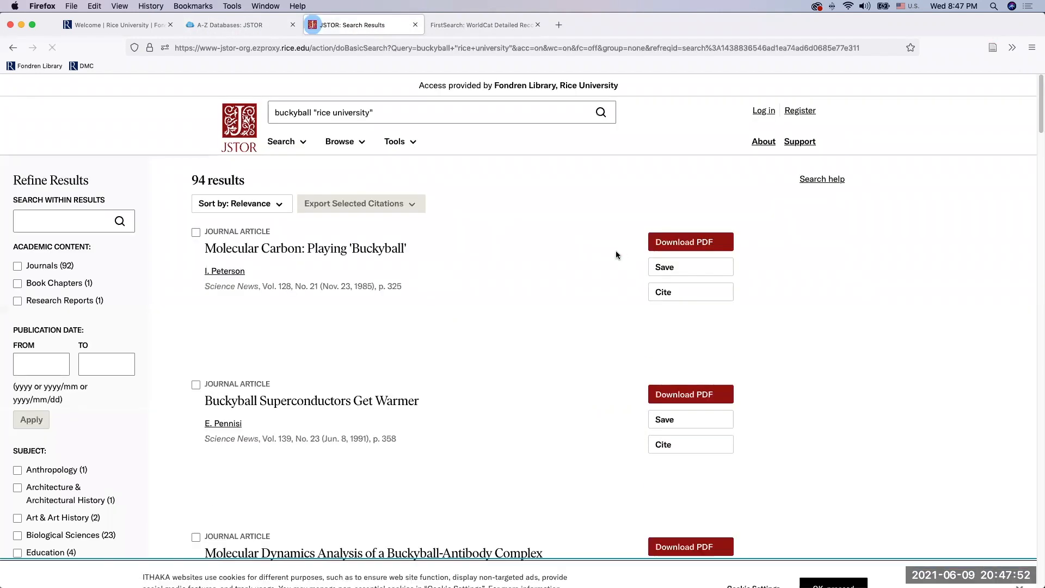
{"action": "left_click", "coordinate": [354, 248]}
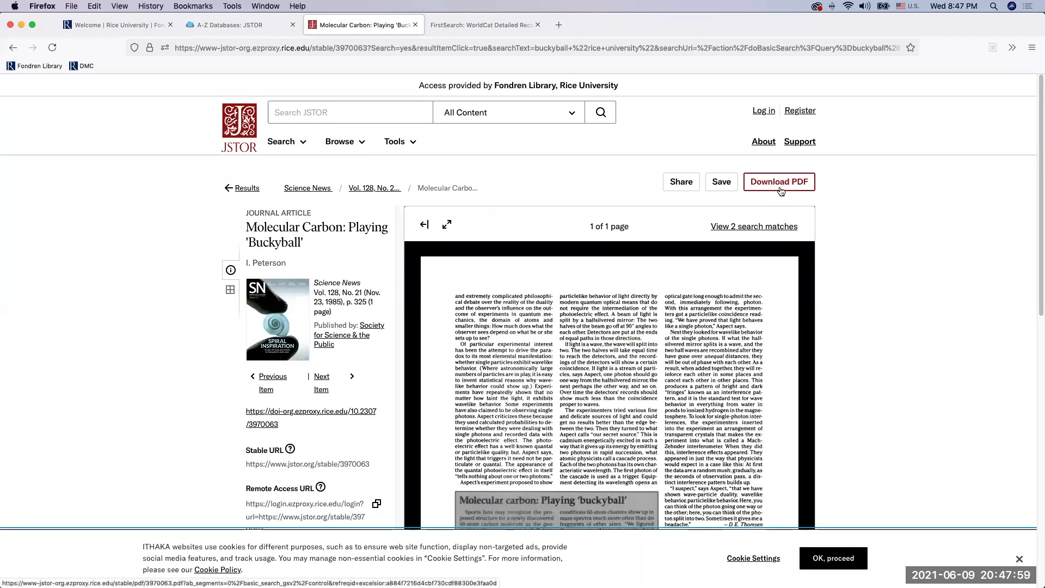
Accept JSTOR's terms and conditions to download the article's PDF, and return to the article page.
{"action": "left_click", "coordinate": [780, 185]}
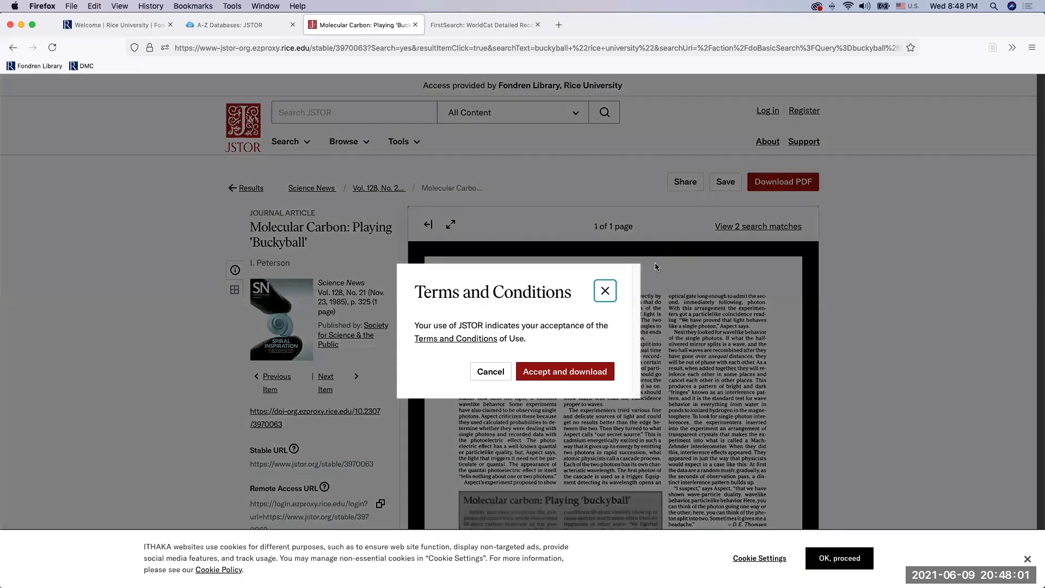
{"action": "left_click", "coordinate": [565, 370]}
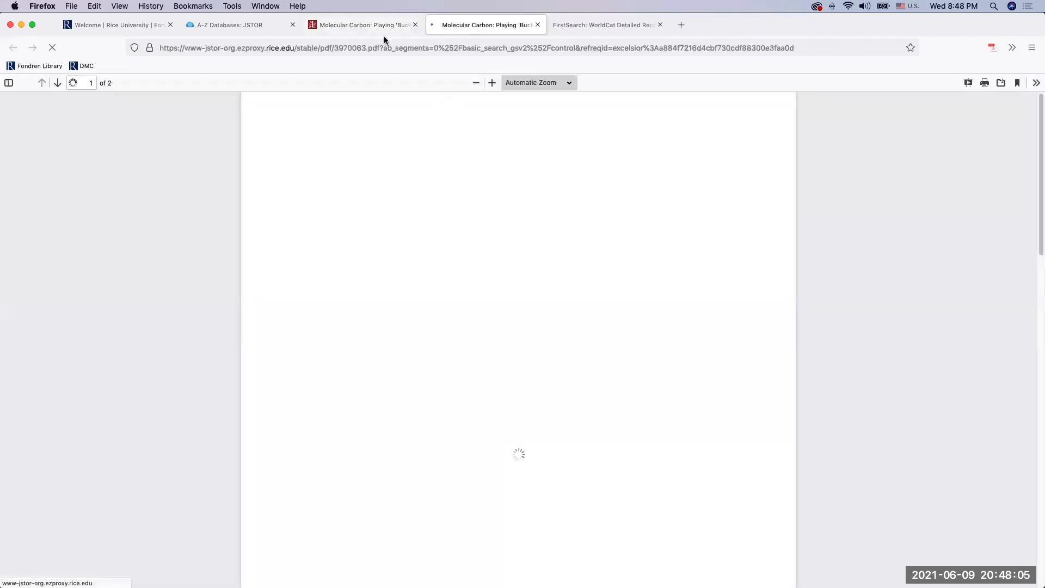
{"action": "left_click", "coordinate": [368, 26]}
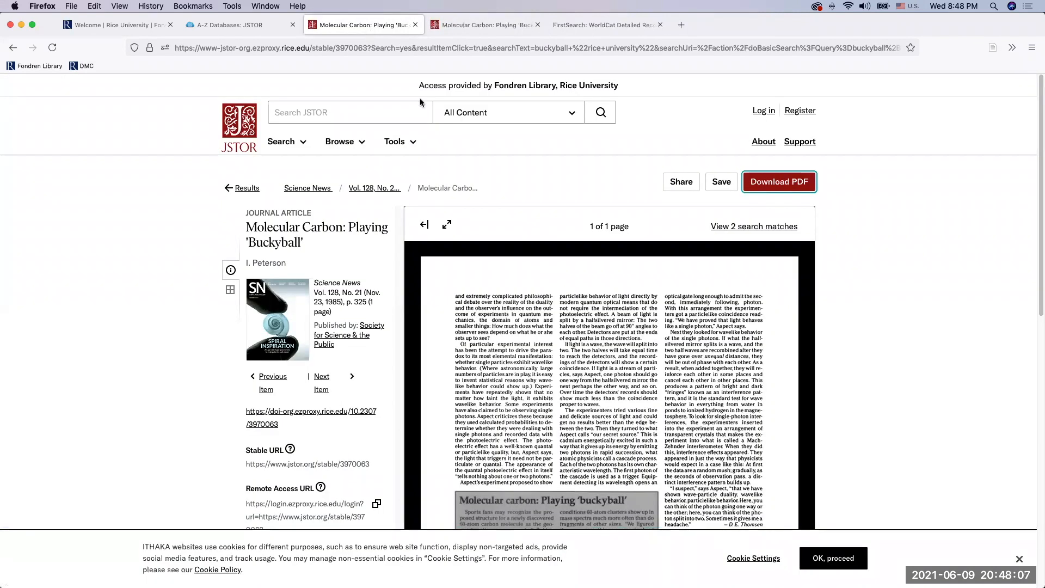
Save the article to My Library with the Zotero Connector, and expand its entry in Zotero to show the PDF attachment.
{"action": "left_click", "coordinate": [992, 51]}
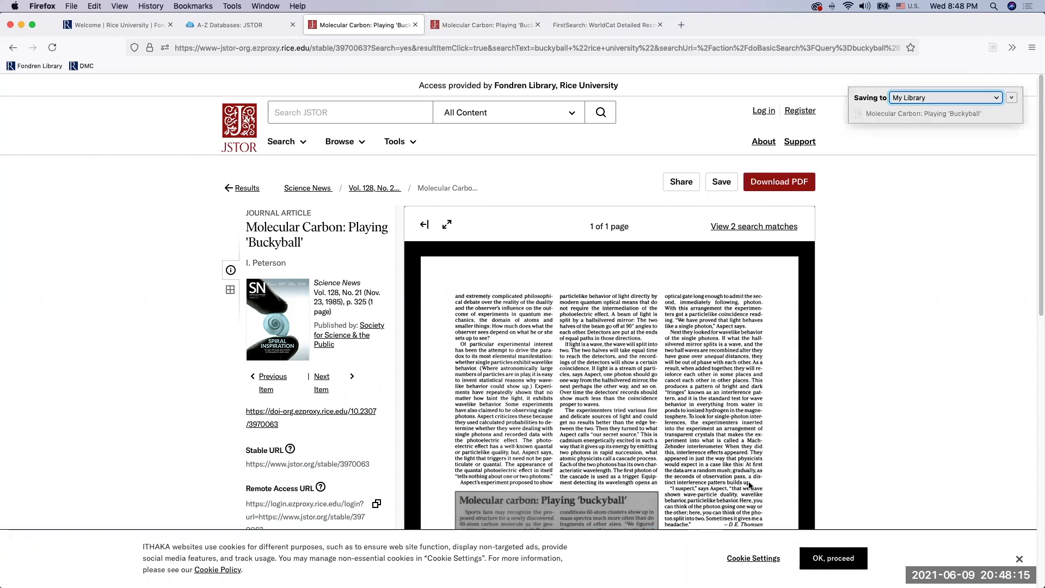
{"action": "mouse_move", "coordinate": [710, 586]}
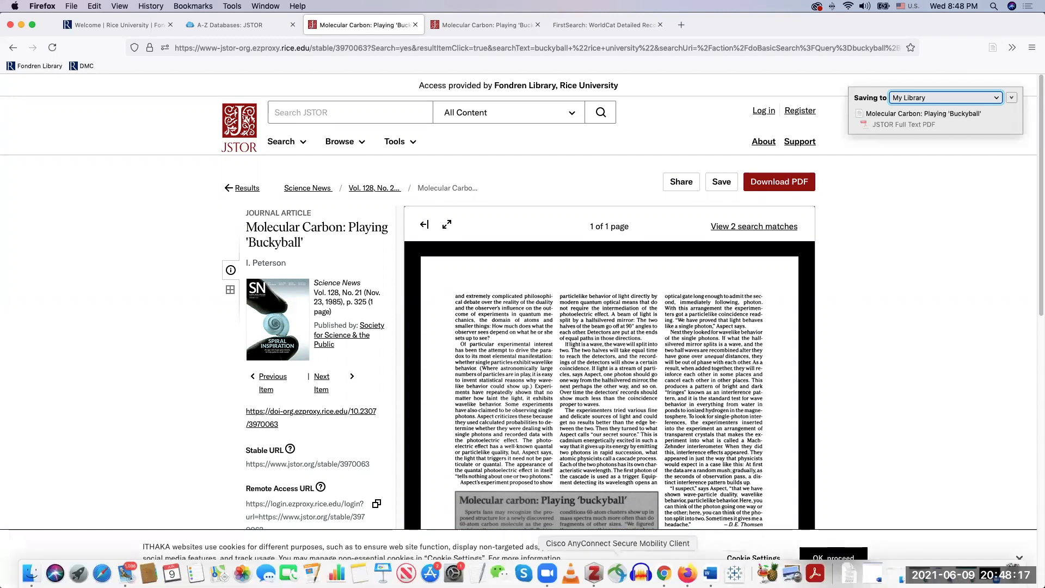
{"action": "left_click", "coordinate": [595, 574]}
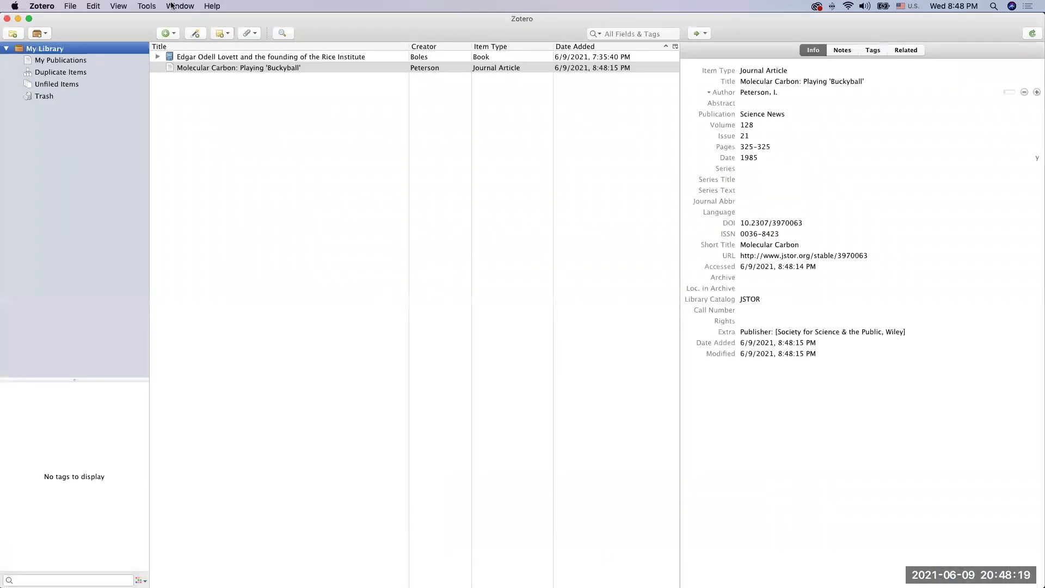
{"action": "left_click", "coordinate": [158, 68]}
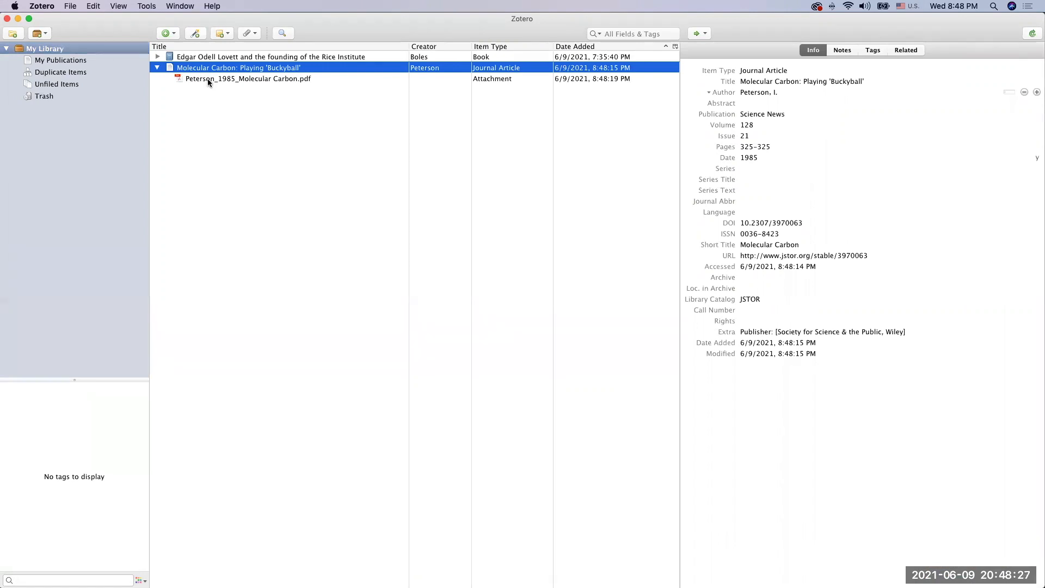
Review the file handling options in Zotero's General preferences, and close the preferences window.
{"action": "left_click", "coordinate": [57, 6]}
{"action": "left_click", "coordinate": [51, 35]}
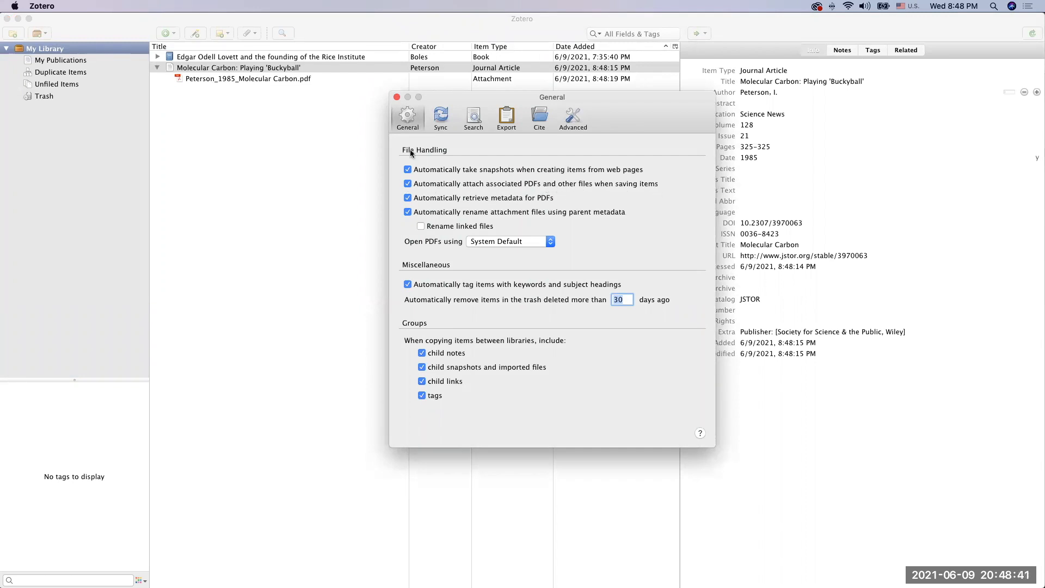
{"action": "left_click", "coordinate": [396, 97]}
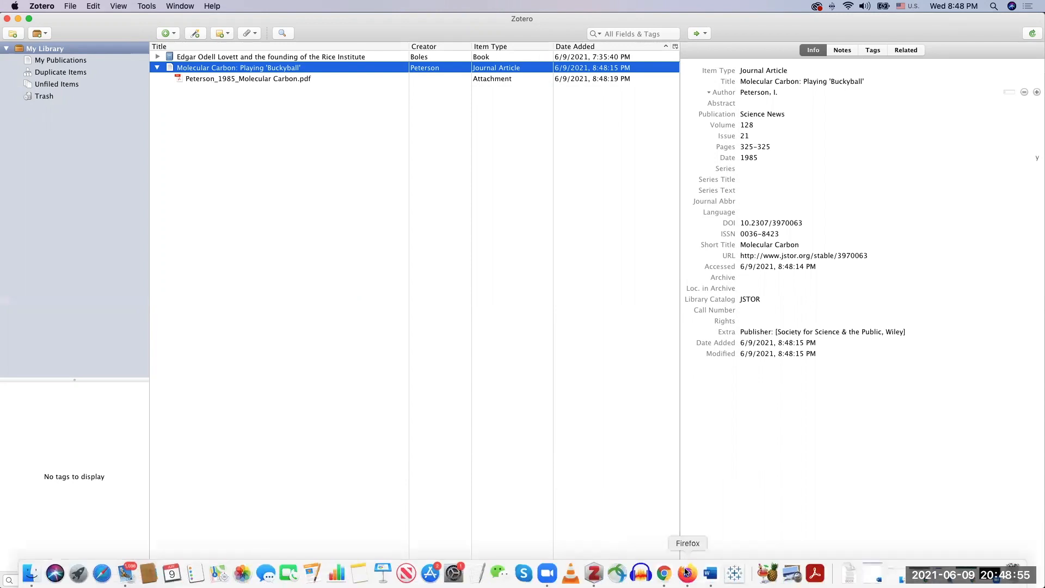
Return to the JSTOR search results in Firefox, and open and enlarge the Zotero item selector for the listed articles.
{"action": "left_click", "coordinate": [681, 566]}
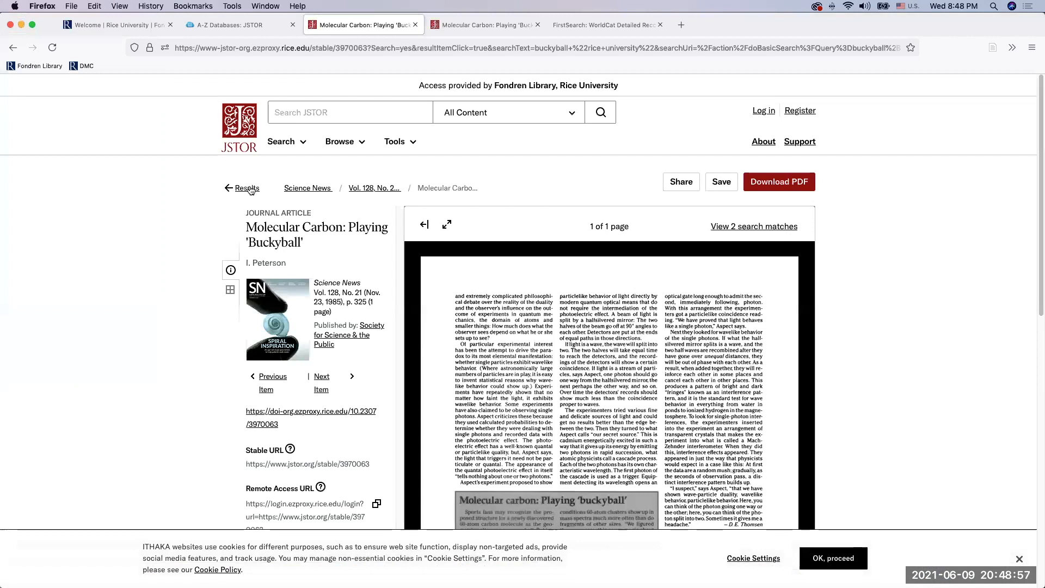
{"action": "left_click", "coordinate": [246, 189]}
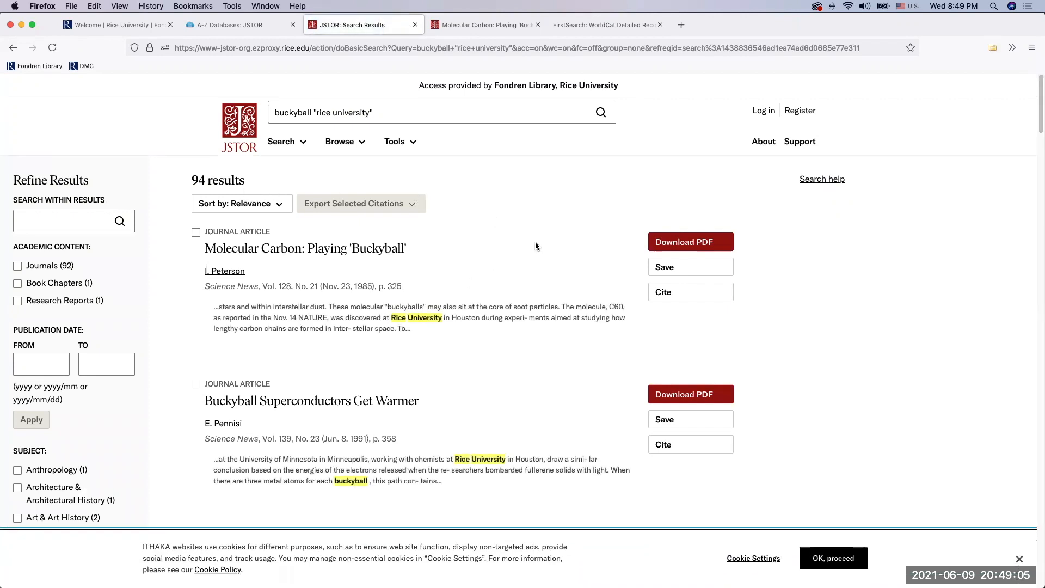
{"action": "left_click", "coordinate": [992, 48]}
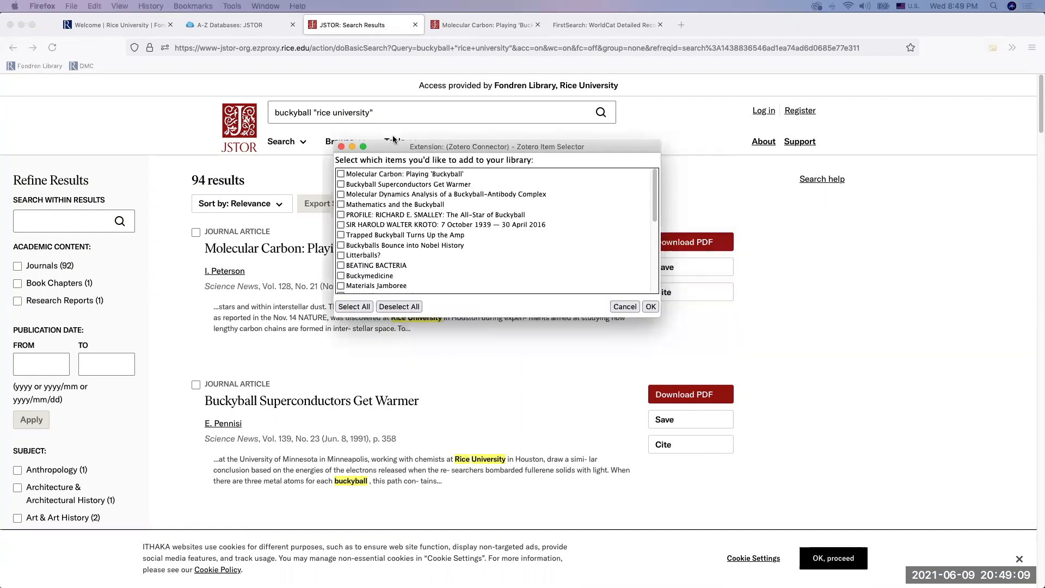
{"action": "left_click_drag", "start_coordinate": [587, 261], "coordinate": [687, 369]}
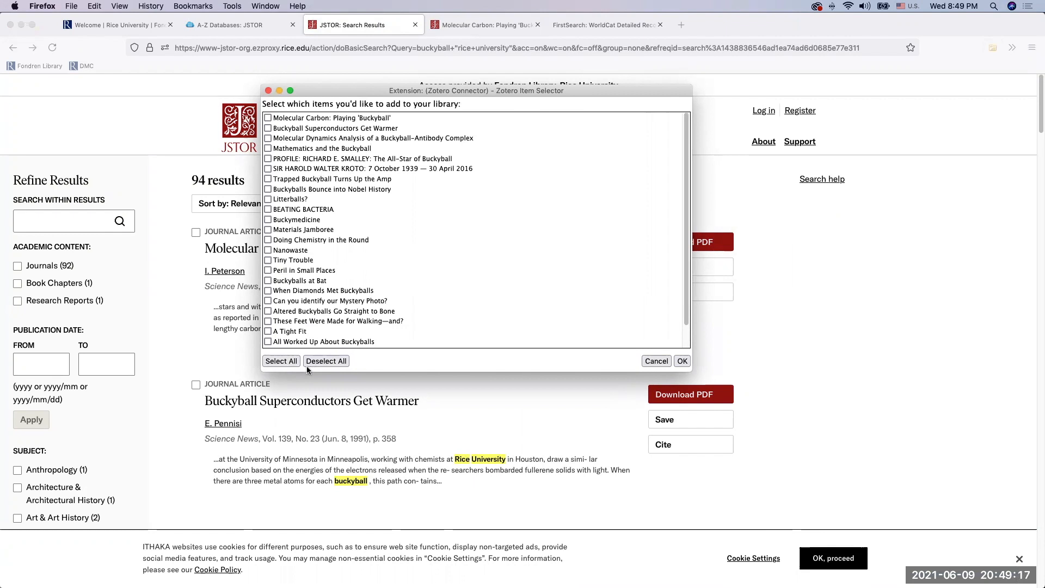
Add only the Richard E. Smalley profile and the Sir Harold Walter Kroto article to the library, and switch to Zotero.
{"action": "left_click", "coordinate": [329, 361]}
{"action": "left_click", "coordinate": [267, 159]}
{"action": "left_click", "coordinate": [267, 168]}
{"action": "left_click", "coordinate": [682, 361]}
{"action": "mouse_move", "coordinate": [664, 577]}
{"action": "left_click", "coordinate": [594, 573]}
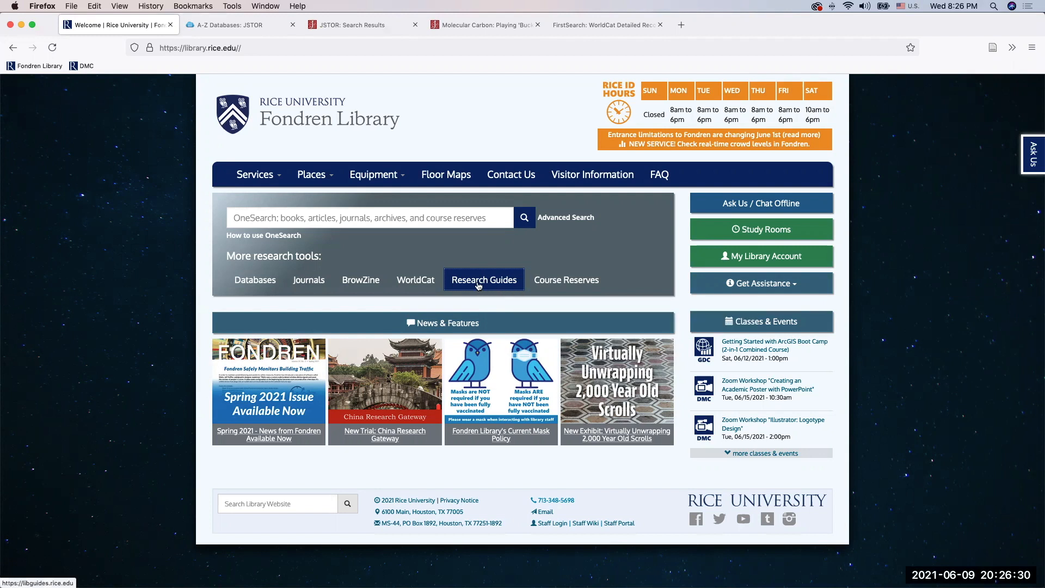
In Firefox, search Fondren Library's Research Guides for "newspapers" and open the Newspapers guide.
{"action": "left_click", "coordinate": [478, 283]}
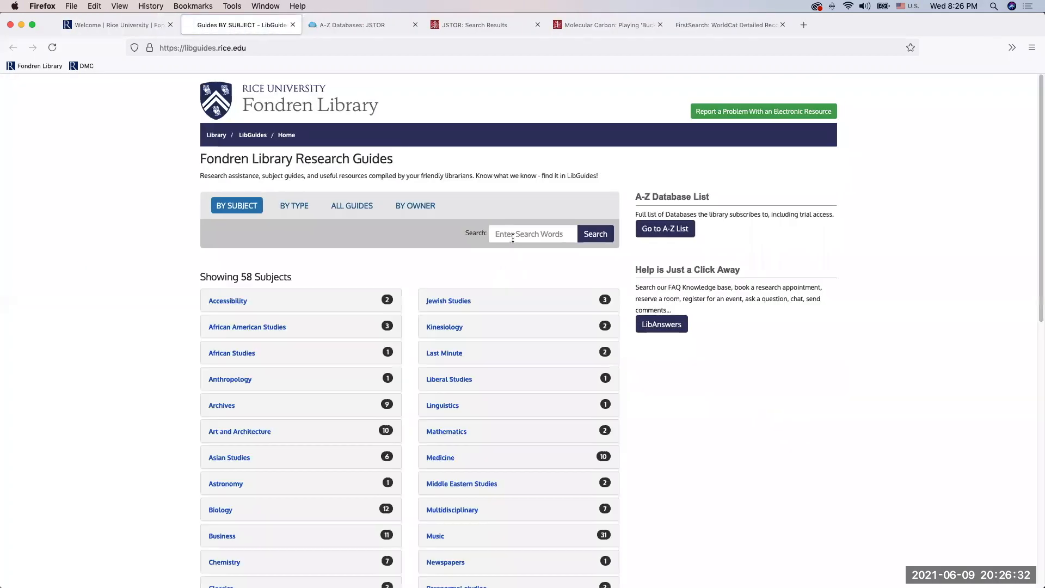
{"action": "left_click", "coordinate": [511, 232]}
{"action": "type", "text": "n"}
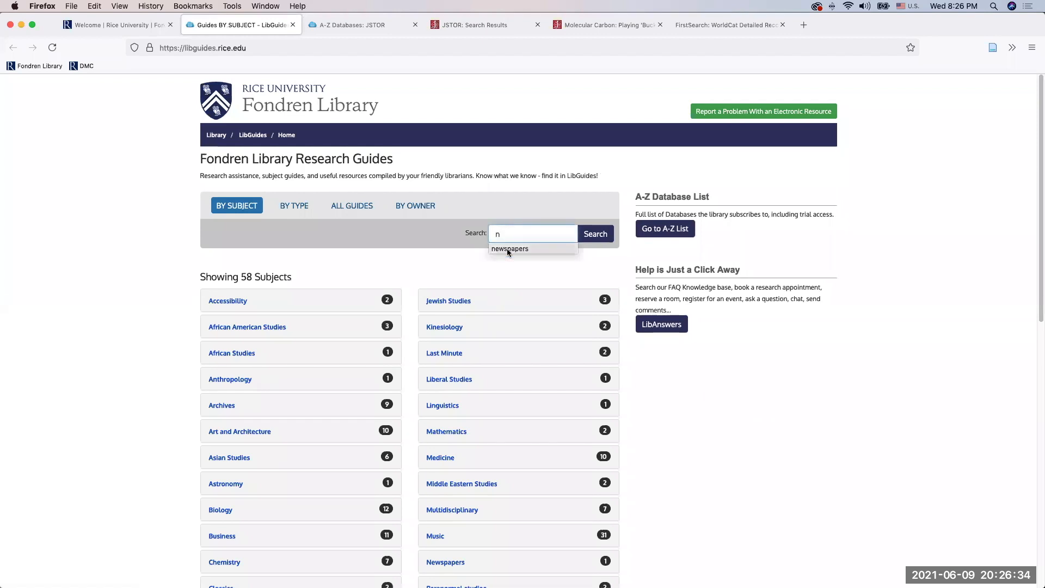
{"action": "left_click", "coordinate": [509, 249]}
{"action": "left_click", "coordinate": [598, 235]}
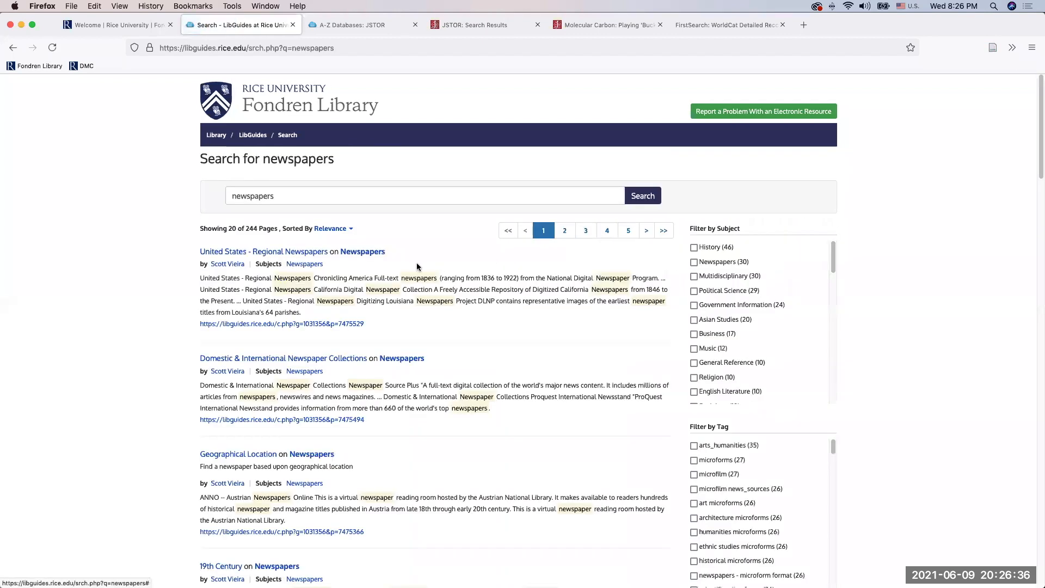
{"action": "left_click", "coordinate": [382, 252]}
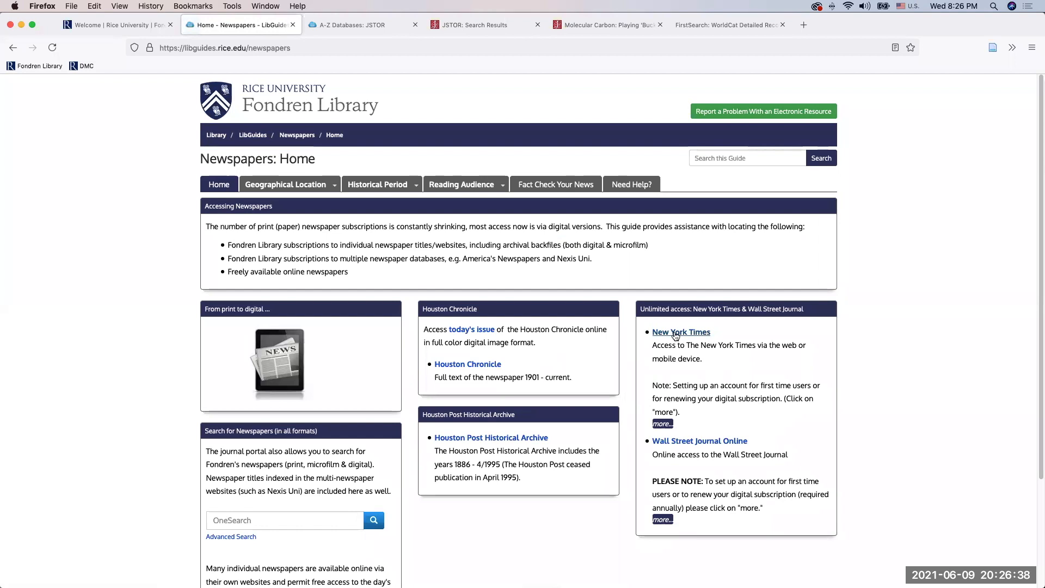
Open the guide's New York Times access page, choose Rice University - Houston, TX as the school, and continue to NYTimes.com.
{"action": "left_click", "coordinate": [675, 333]}
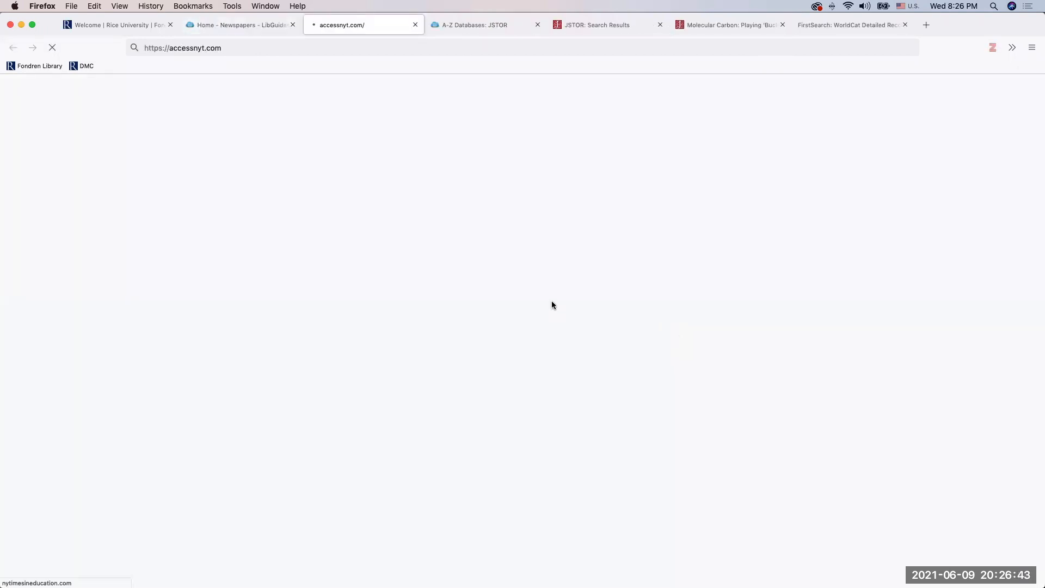
{"action": "type", "text": "rice"}
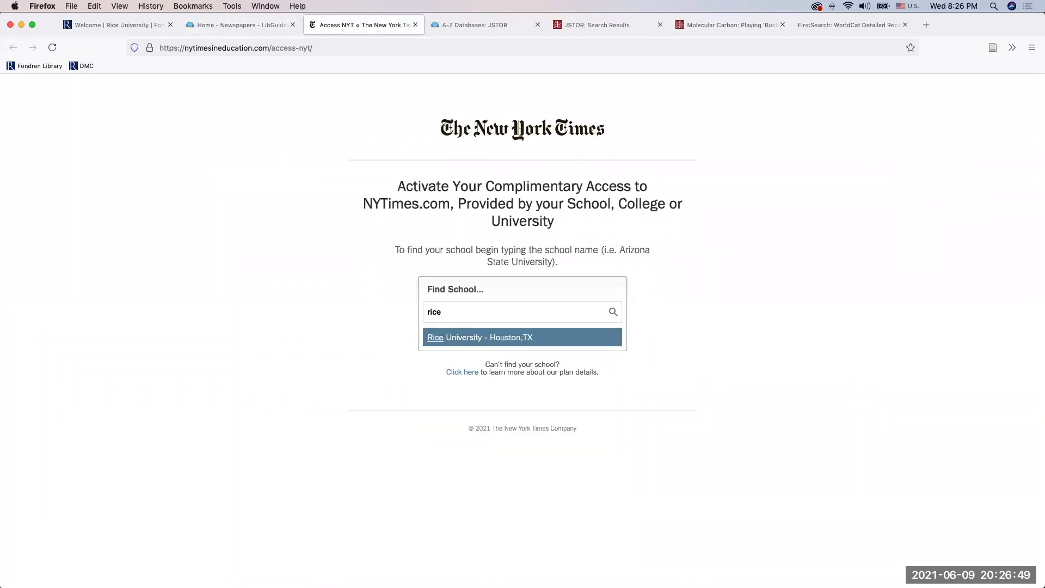
{"action": "left_click", "coordinate": [492, 335]}
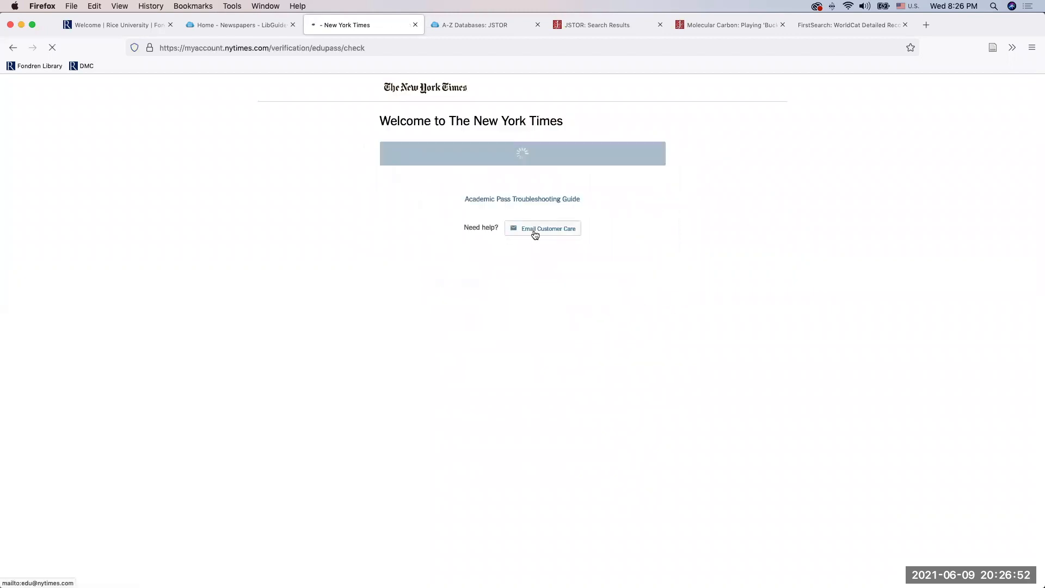
{"action": "left_click", "coordinate": [515, 236]}
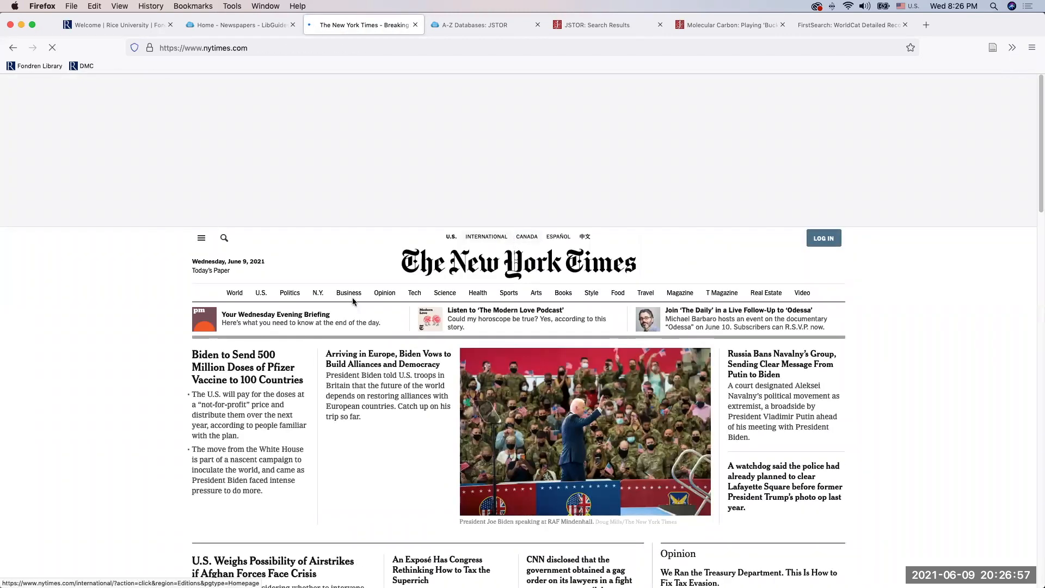
Search The New York Times site for "COVID-19".
{"action": "left_click", "coordinate": [225, 229]}
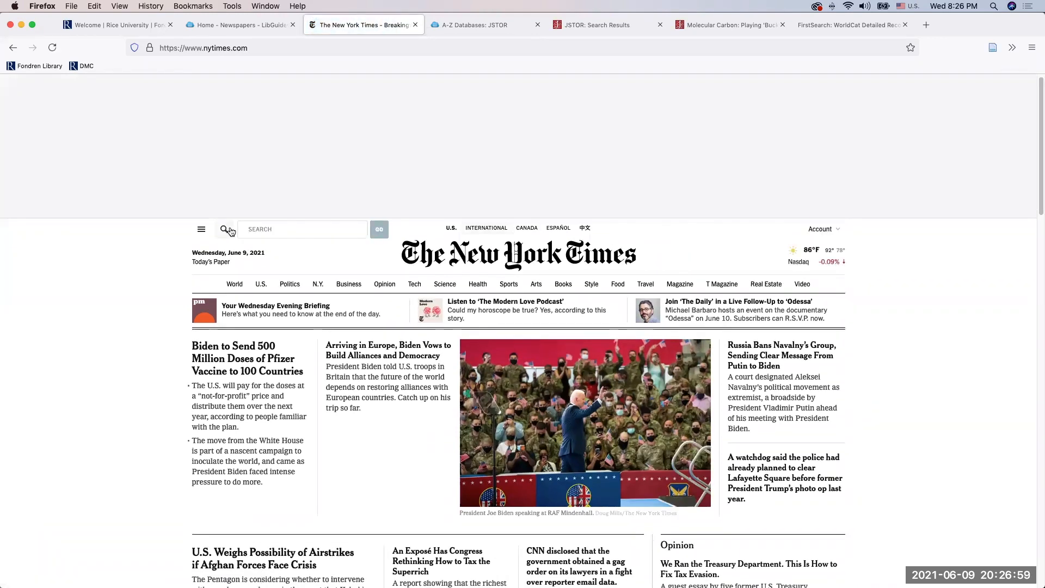
{"action": "type", "text": "COVI"}
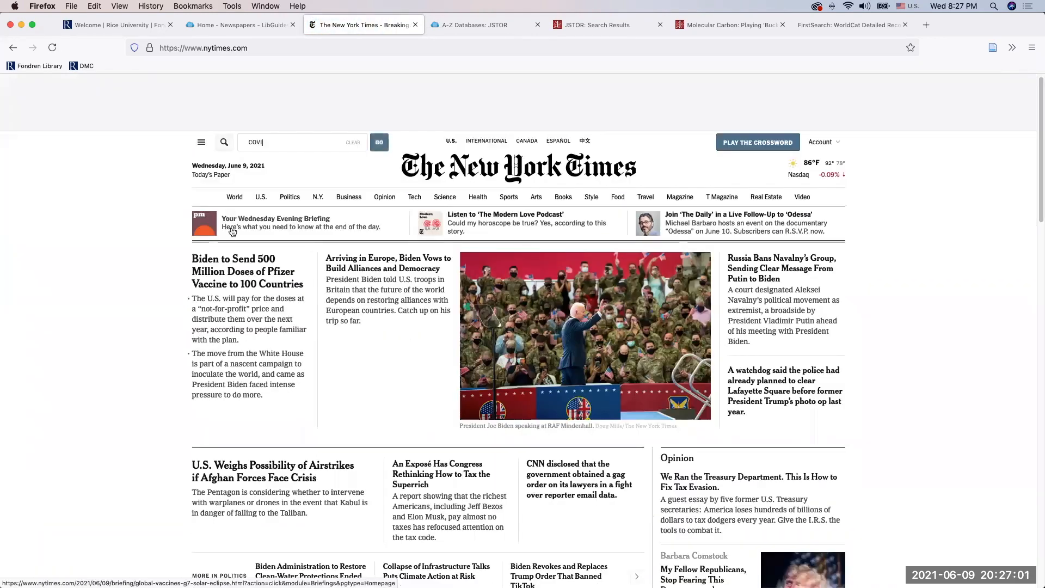
{"action": "type", "text": "D-19"}
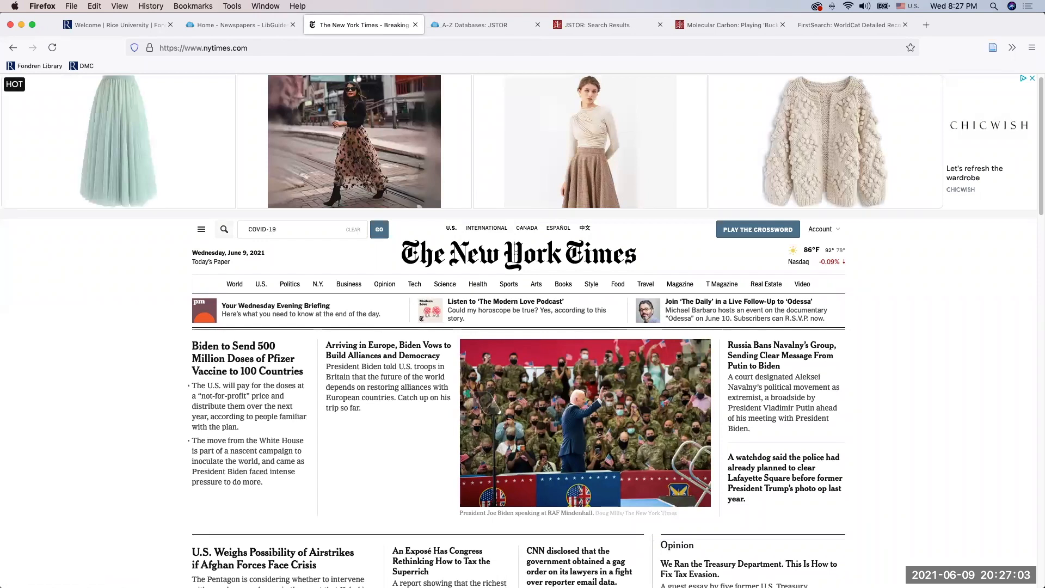
{"action": "left_click", "coordinate": [380, 231]}
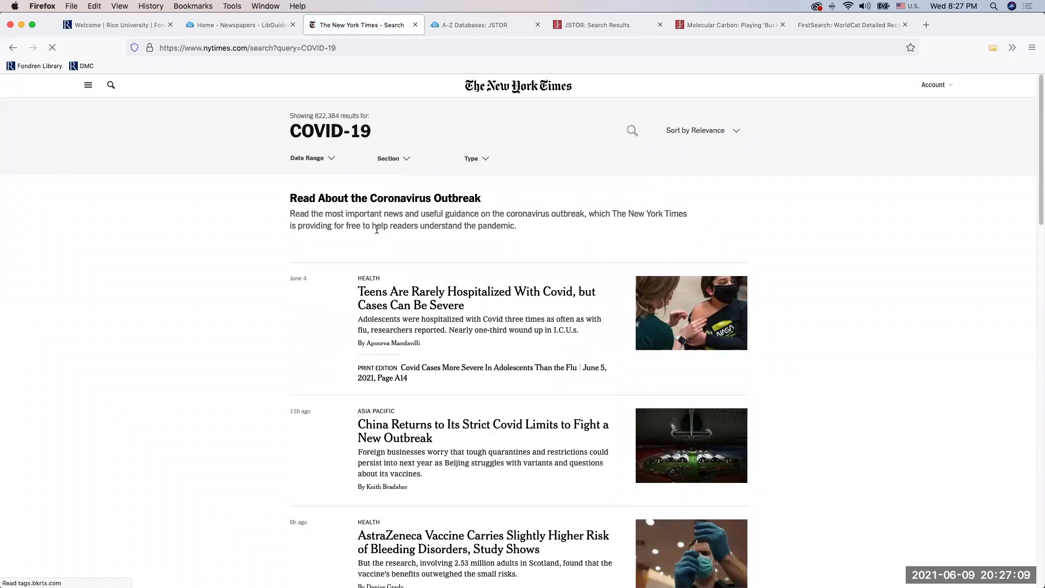
Open the "Teens Are Rarely Hospitalized With Covid, but Cases Can Be Severe" article, save it to My Library, and switch to Zotero.
{"action": "left_click", "coordinate": [389, 297]}
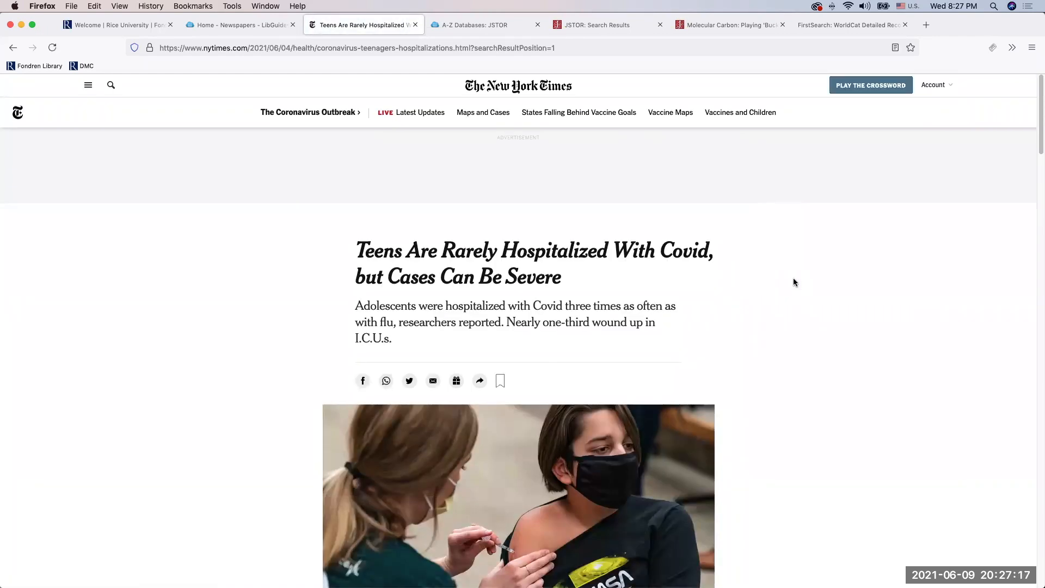
{"action": "left_click", "coordinate": [992, 48]}
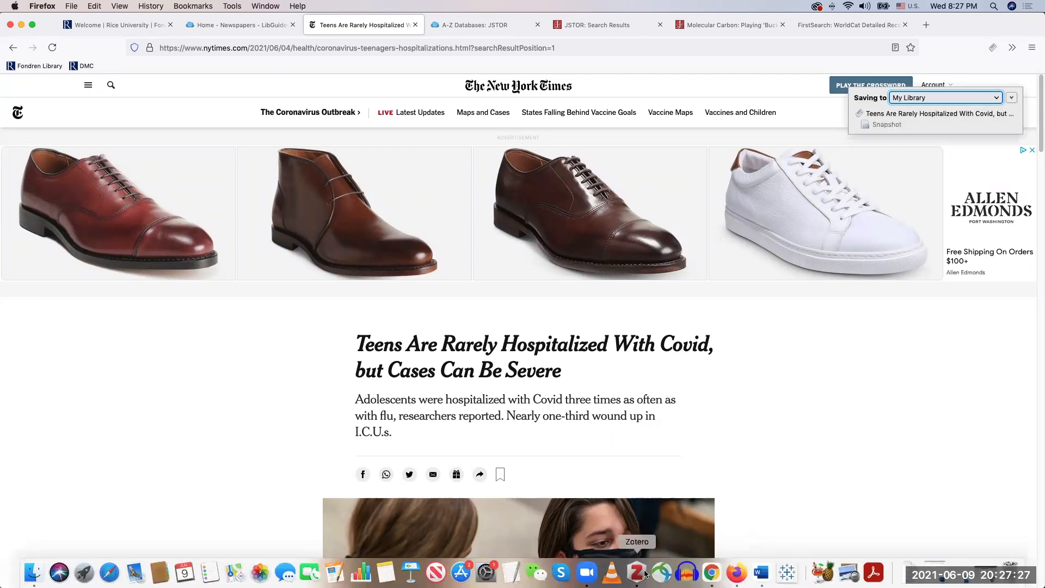
{"action": "left_click", "coordinate": [645, 573]}
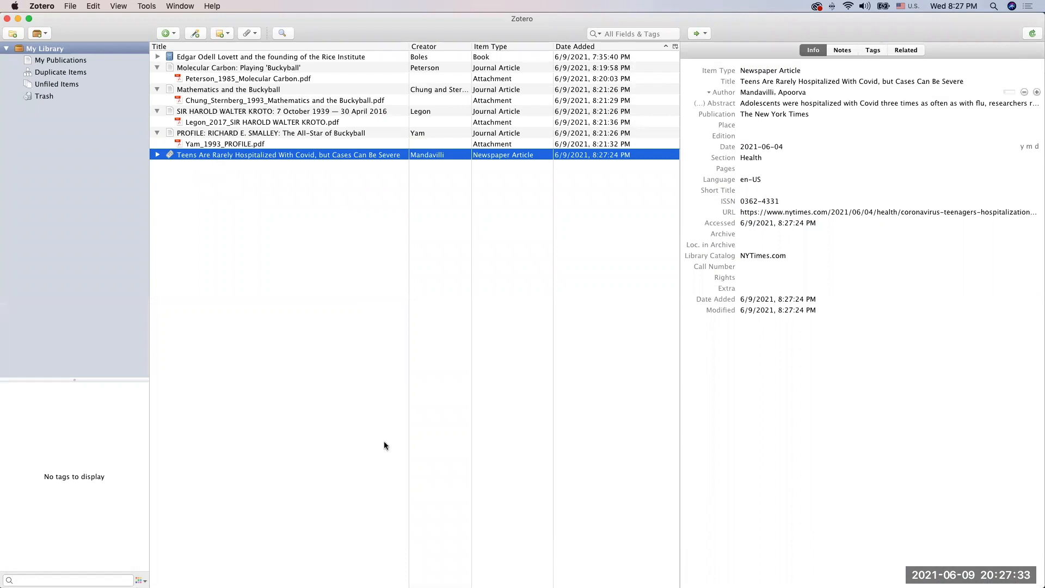
Return to the New York Times COVID-19 search results in Firefox and open the Zotero item selector for the listed articles.
{"action": "mouse_move", "coordinate": [611, 586]}
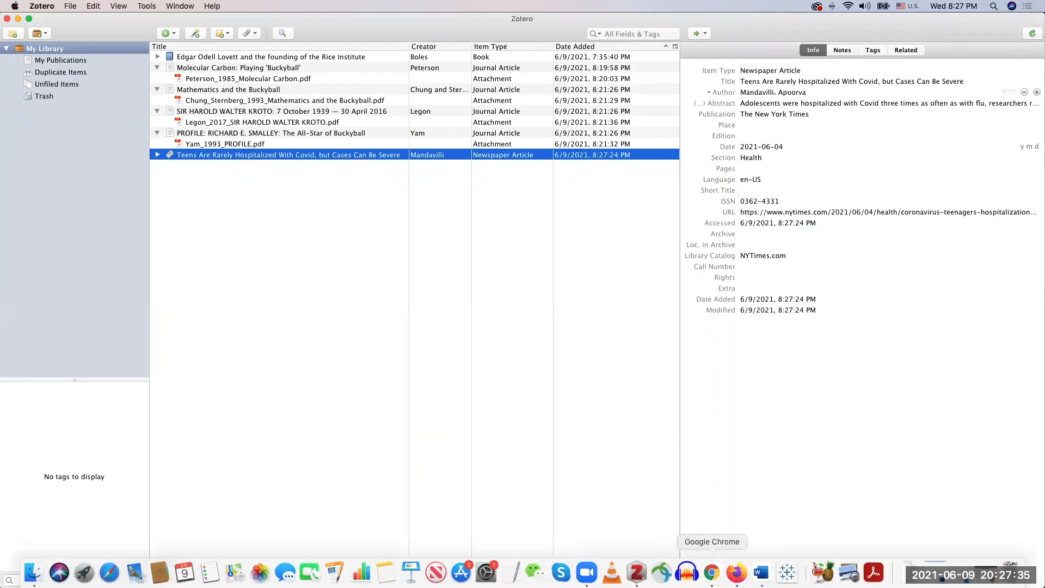
{"action": "left_click", "coordinate": [736, 573]}
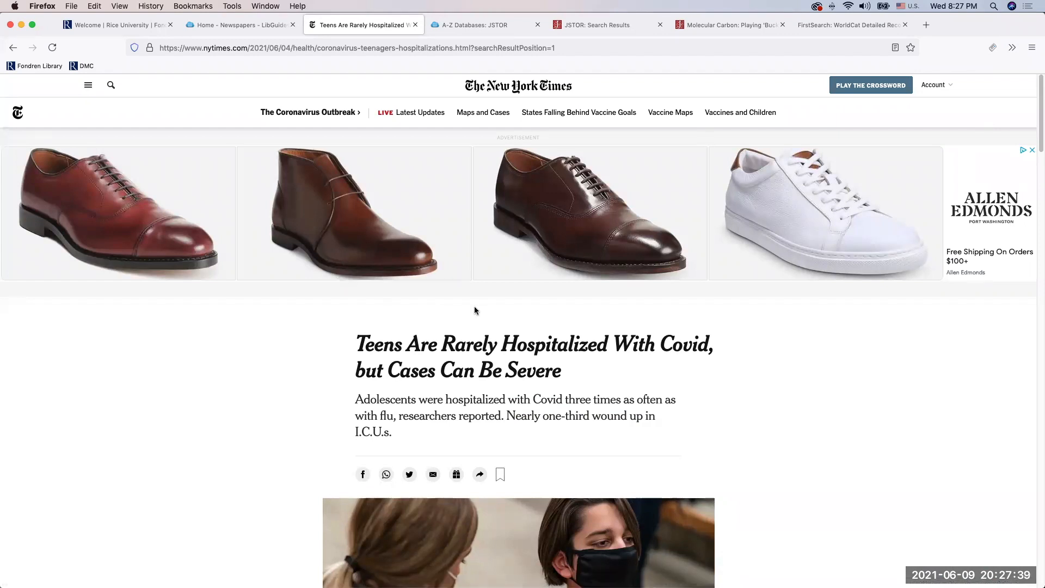
{"action": "left_click", "coordinate": [13, 47]}
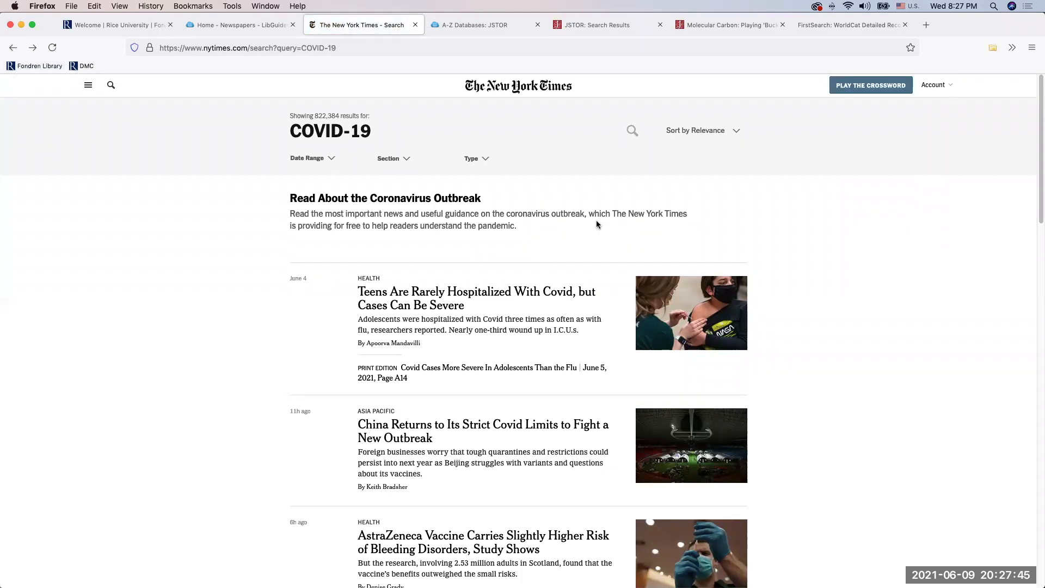
{"action": "left_click", "coordinate": [992, 51]}
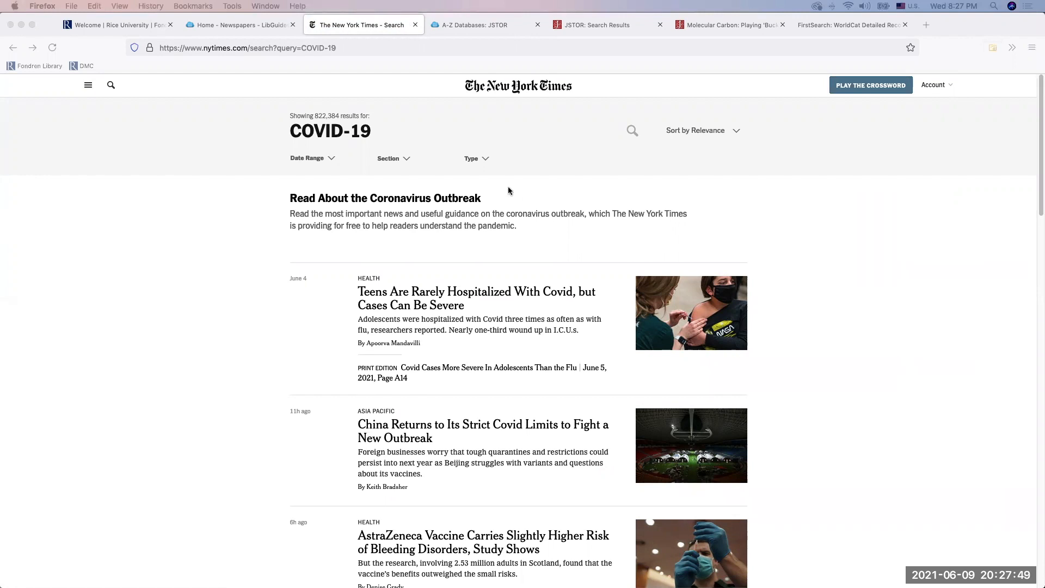
Add the articles on China's strict Covid limits, the AstraZeneca vaccine's bleeding risk and employer-required vaccination to the library.
{"action": "left_click", "coordinate": [351, 173]}
{"action": "left_click", "coordinate": [351, 184]}
{"action": "left_click", "coordinate": [351, 194]}
{"action": "left_click", "coordinate": [662, 296]}
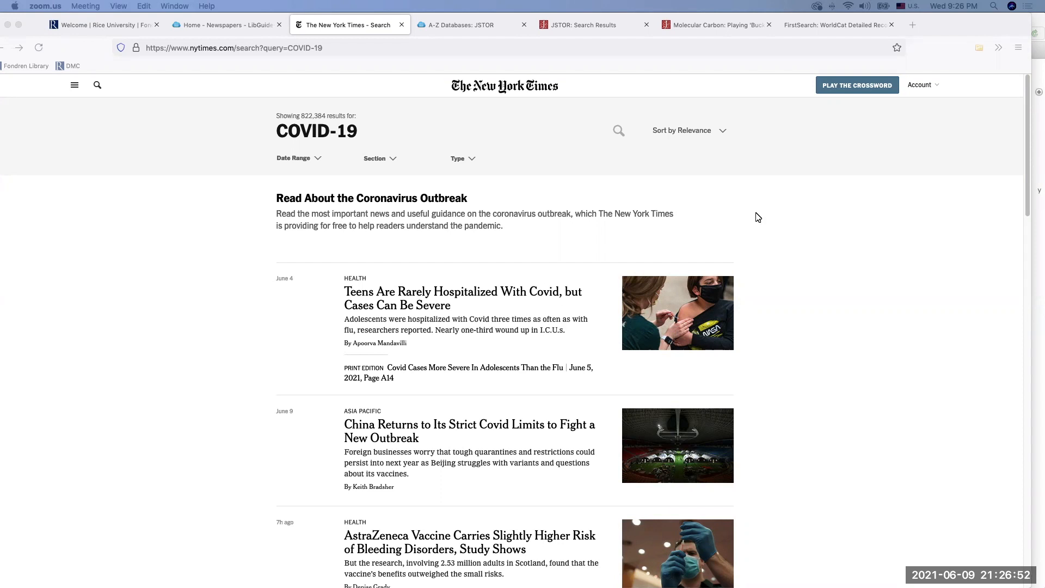
Switch to Zotero and look at the entry box for adding items by ISBN, DOI, PMID or arXiv ID.
{"action": "left_click", "coordinate": [980, 58]}
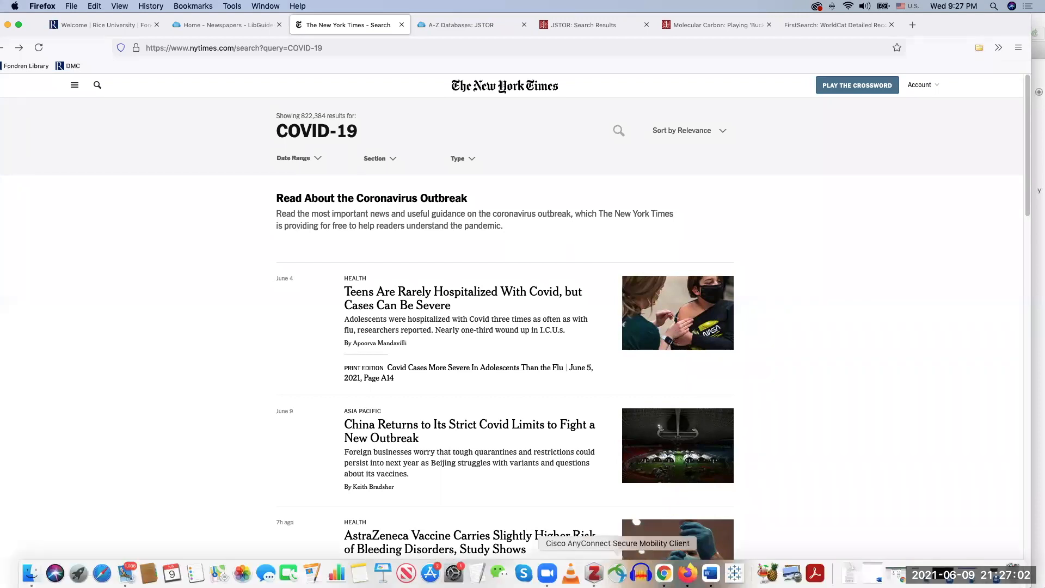
{"action": "left_click", "coordinate": [594, 573]}
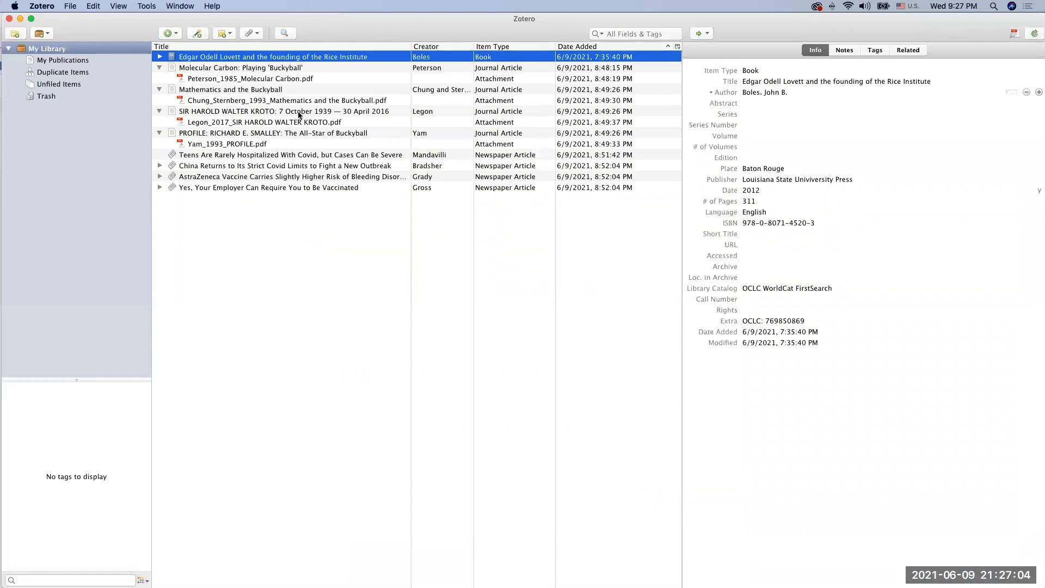
{"action": "left_click", "coordinate": [200, 33]}
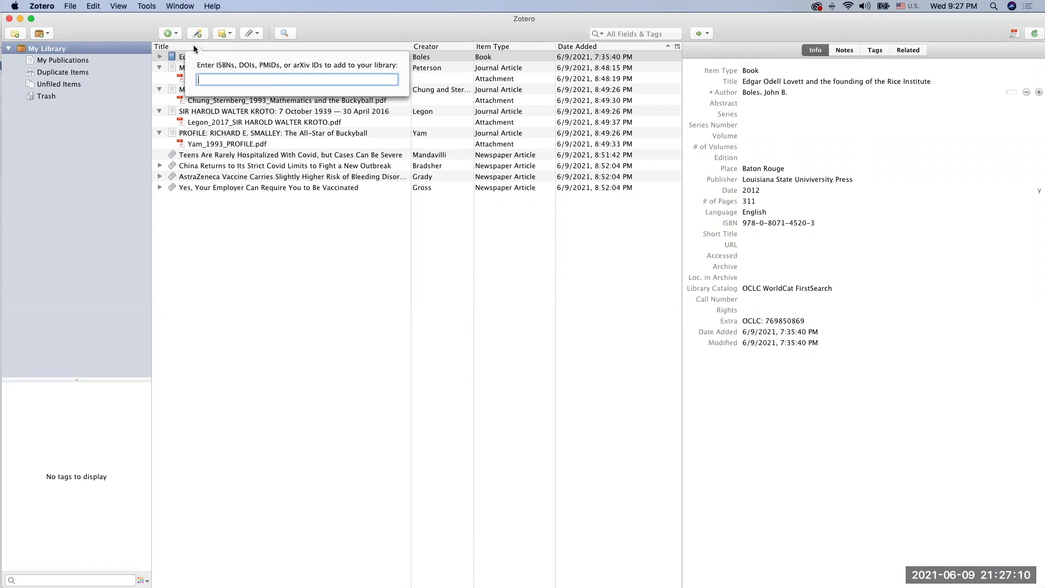
{"action": "left_click", "coordinate": [179, 22]}
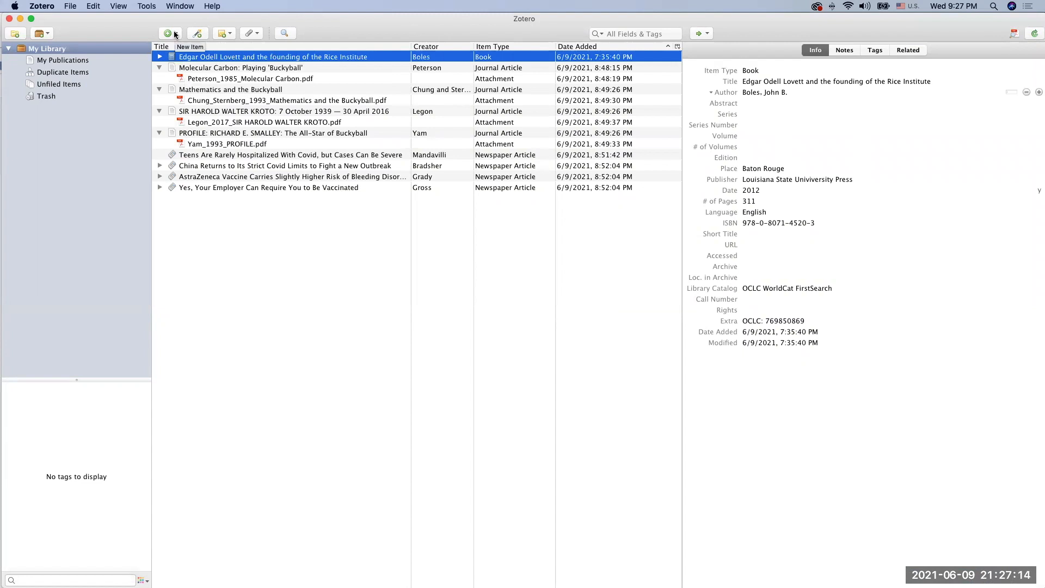
Create a blank Manuscript item in My Library.
{"action": "left_click", "coordinate": [174, 33]}
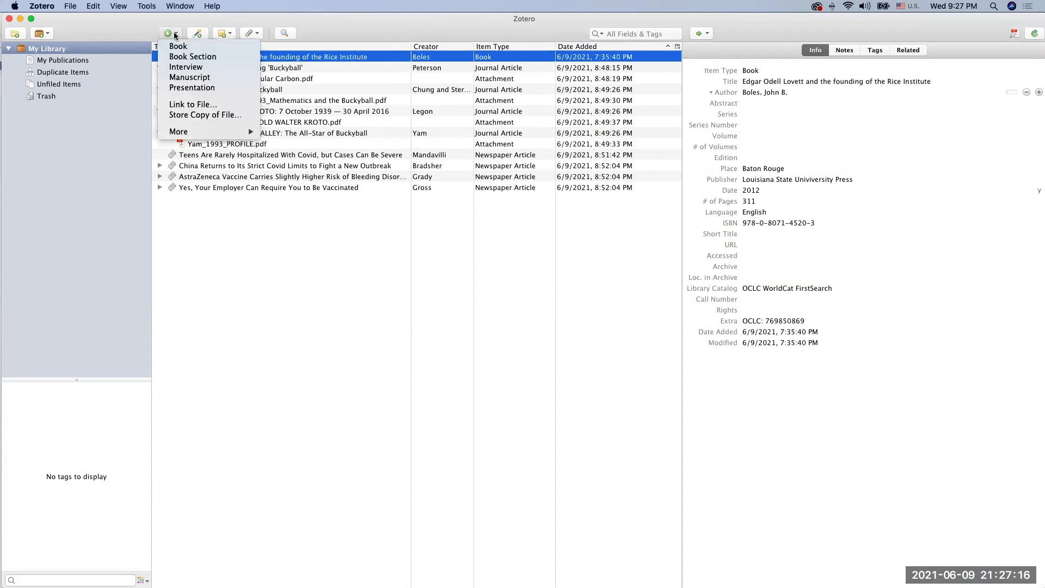
{"action": "left_click", "coordinate": [190, 78]}
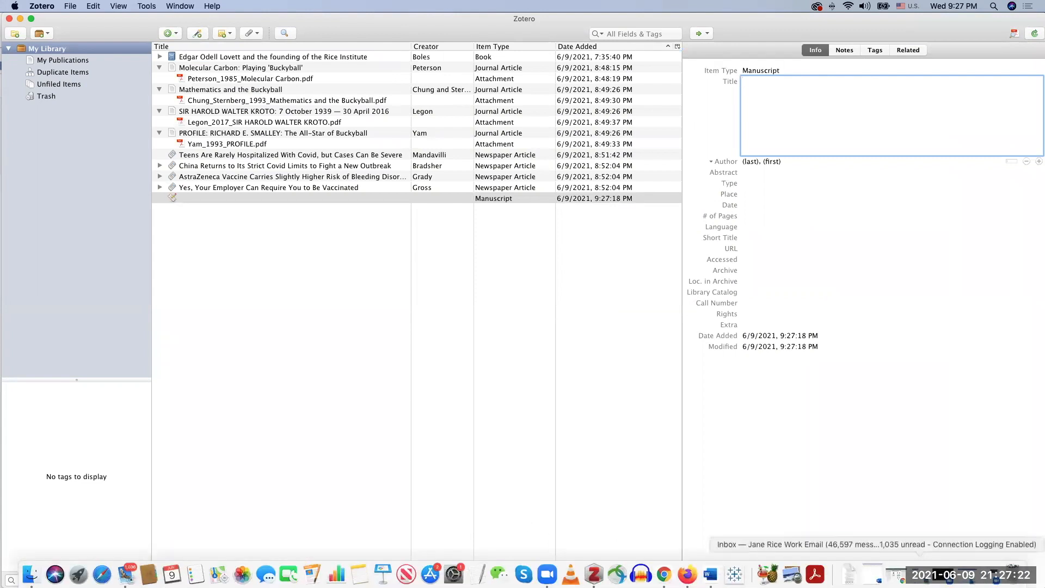
Import the four selected COVID-19 PDFs from Finder's PDFs folder into My Library and expand "Firms around the World during the COVID-19 Pandemic".
{"action": "left_click", "coordinate": [967, 573]}
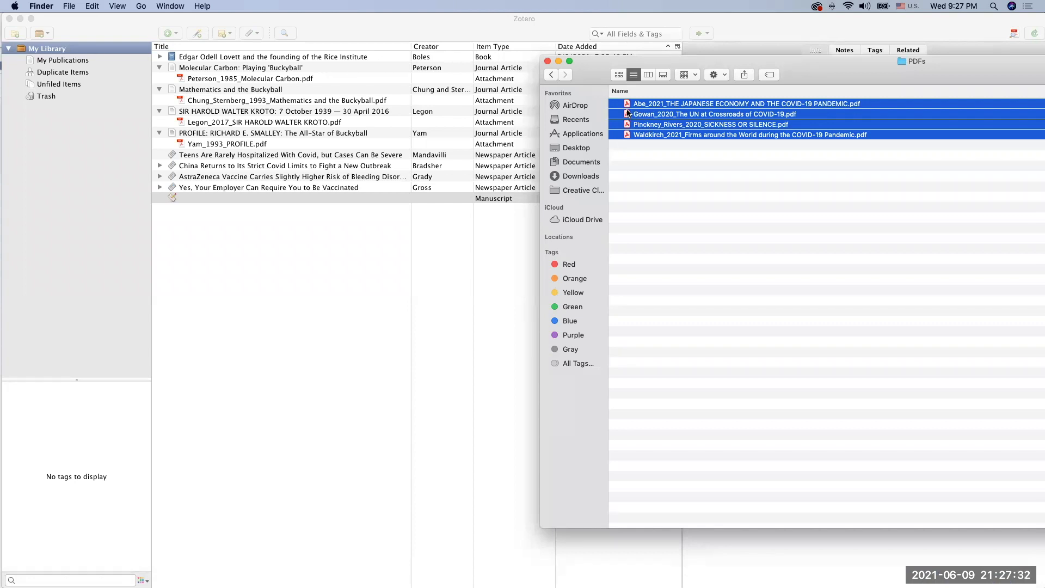
{"action": "left_click_drag", "start_coordinate": [631, 106], "coordinate": [196, 272]}
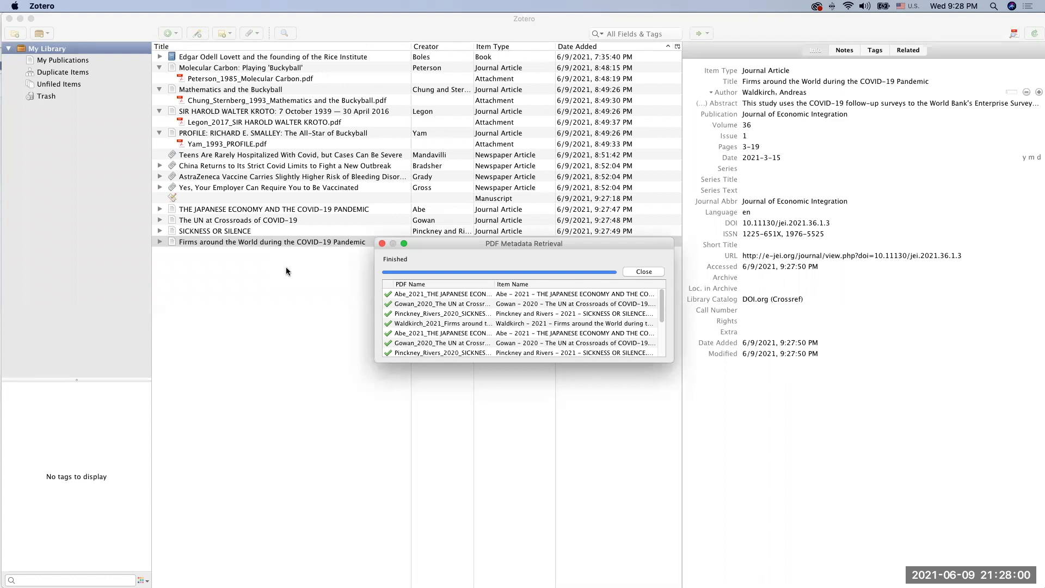
{"action": "left_click", "coordinate": [159, 244]}
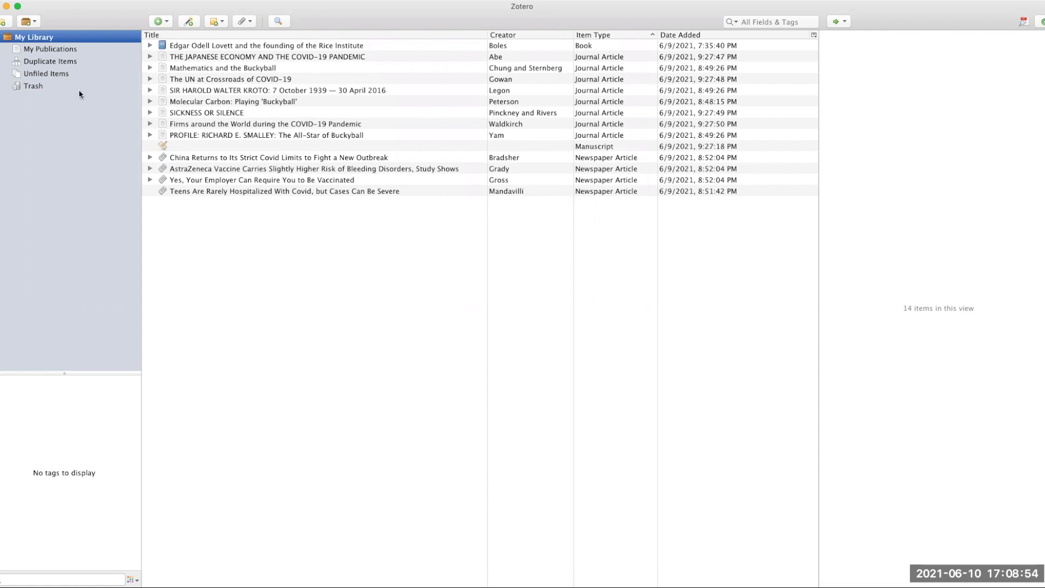
Create a new collection named "Rice History" under My Library.
{"action": "left_click", "coordinate": [254, 50]}
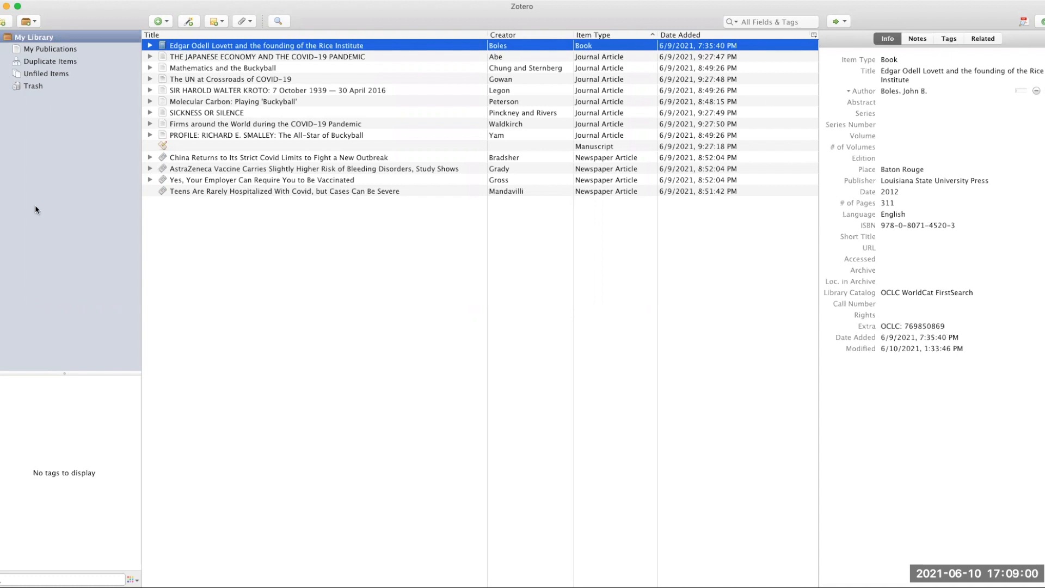
{"action": "left_click", "coordinate": [85, 36]}
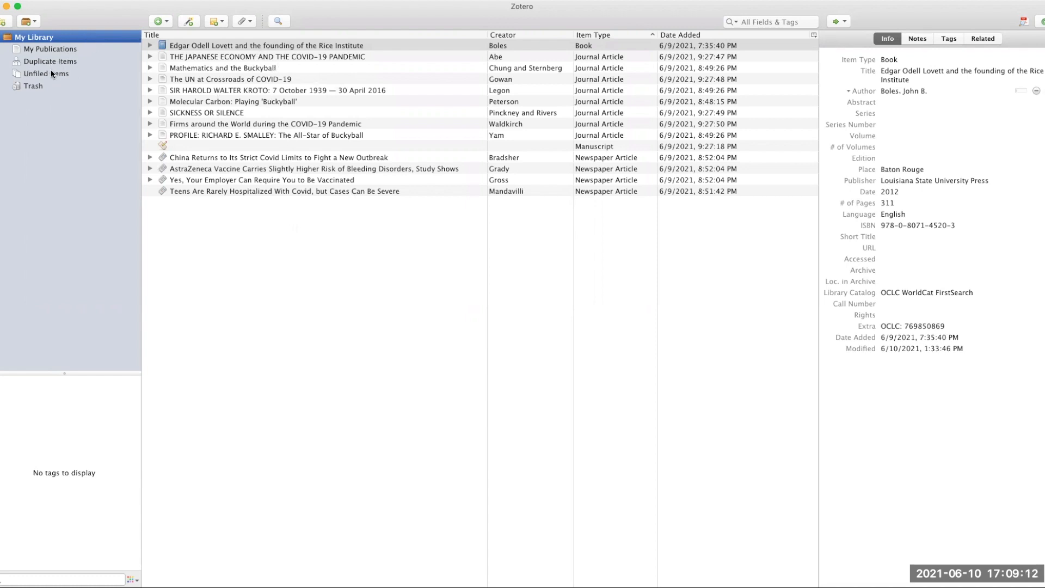
{"action": "right_click", "coordinate": [68, 40]}
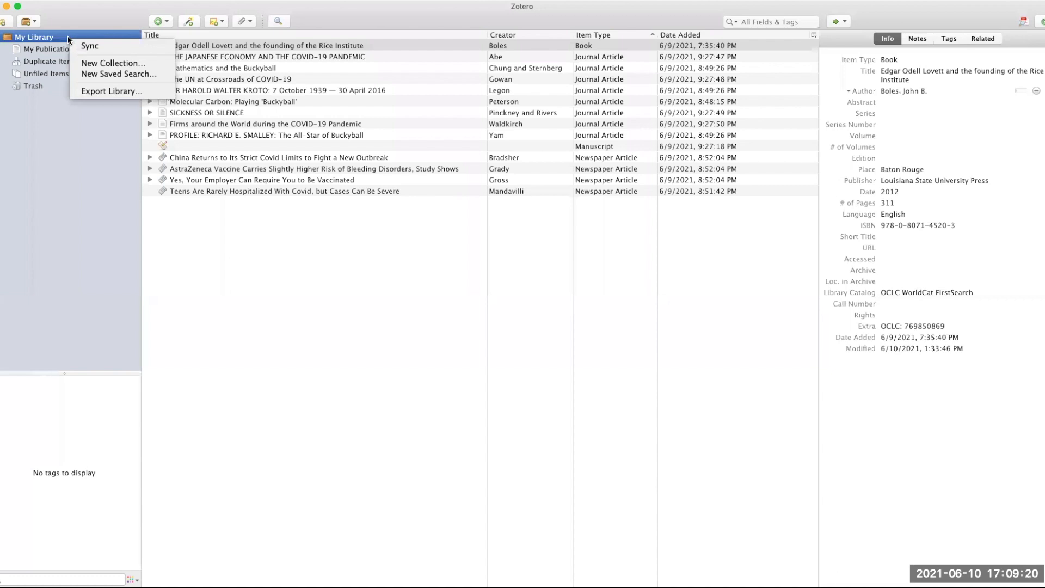
{"action": "left_click", "coordinate": [109, 63]}
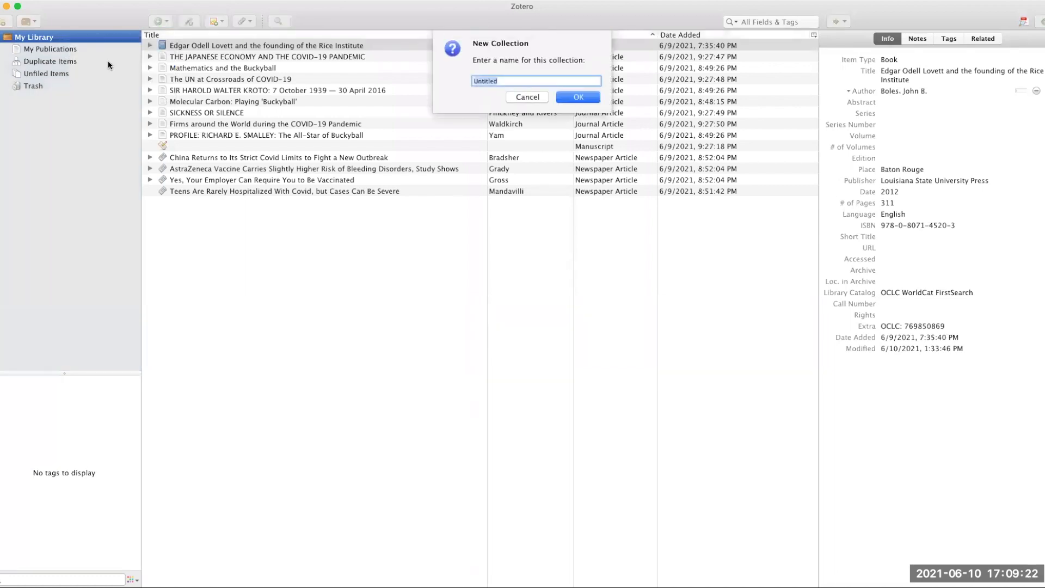
{"action": "type", "text": "Rice History"}
{"action": "key", "text": "Return"}
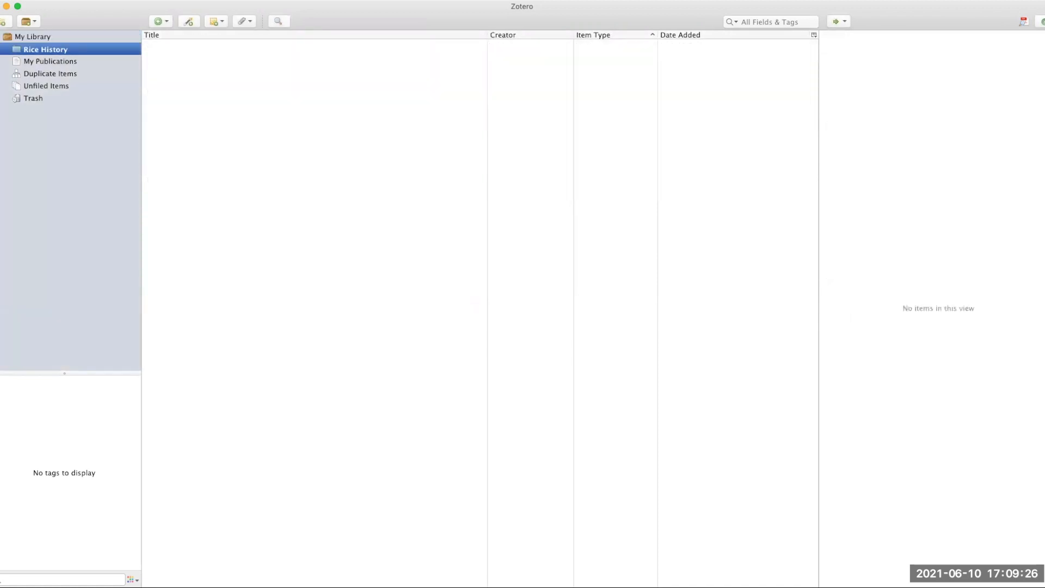
Create two more collections named "COVID-19" and "Buckyball".
{"action": "left_click", "coordinate": [1, 23]}
{"action": "type", "text": "COVID-19"}
{"action": "key", "text": "Return"}
{"action": "left_click", "coordinate": [2, 23]}
{"action": "type", "text": "Buckyball"}
{"action": "key", "text": "Return"}
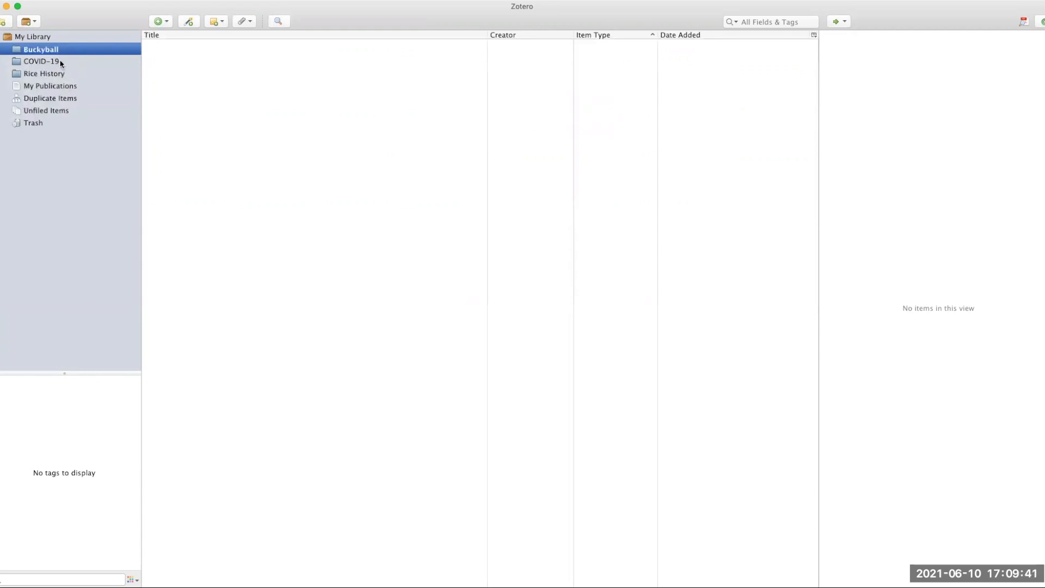
From My Library, file the Edgar Odell Lovett book in Rice History, the Japanese economy article in COVID-19, and "Mathematics and the Buckyball" in Buckyball.
{"action": "left_click", "coordinate": [50, 37]}
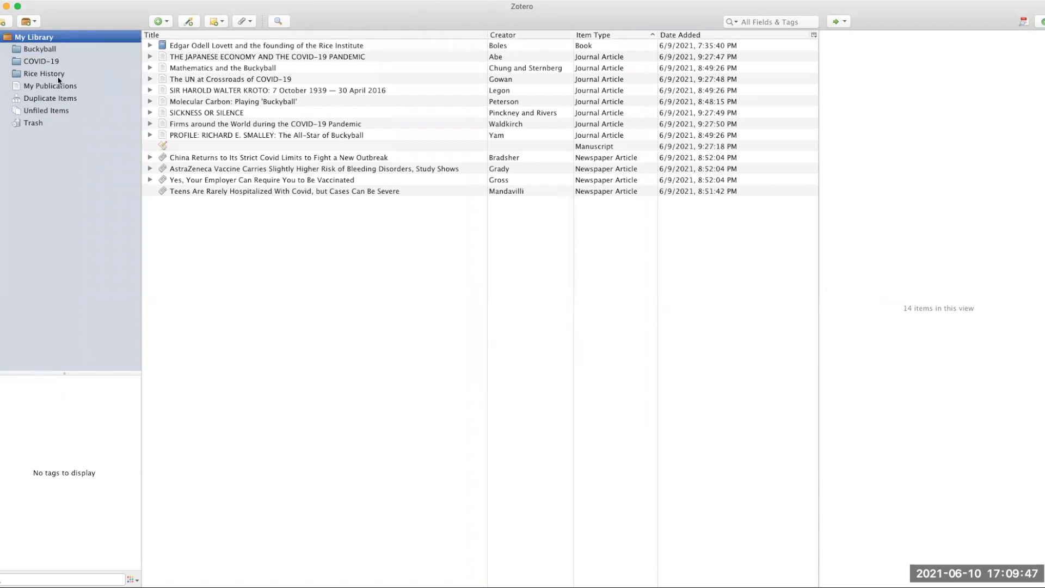
{"action": "left_click", "coordinate": [188, 48]}
{"action": "left_click_drag", "start_coordinate": [186, 47], "coordinate": [42, 65]}
{"action": "left_click", "coordinate": [205, 57]}
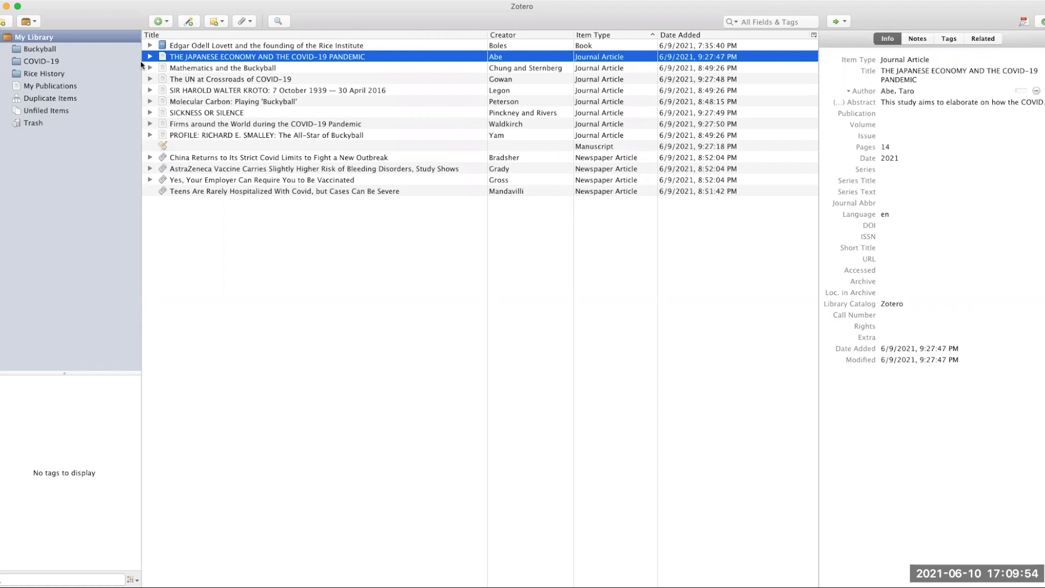
{"action": "left_click", "coordinate": [193, 68]}
{"action": "left_click_drag", "start_coordinate": [192, 68], "coordinate": [63, 51]}
File all four newspaper articles in the COVID-19 collection together, and open that collection.
{"action": "left_click", "coordinate": [195, 159]}
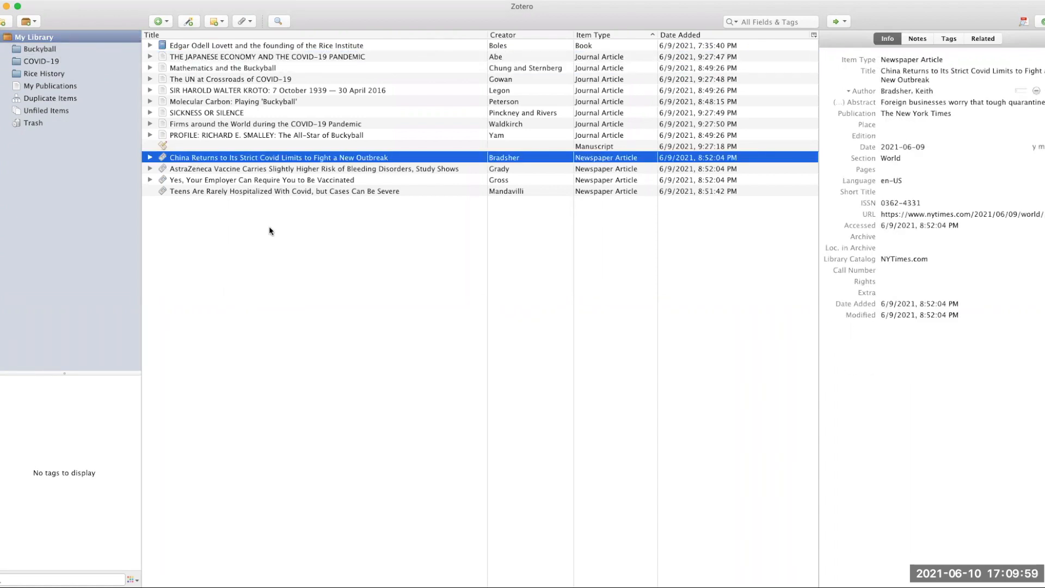
{"action": "left_click", "coordinate": [235, 191], "text": "shift"}
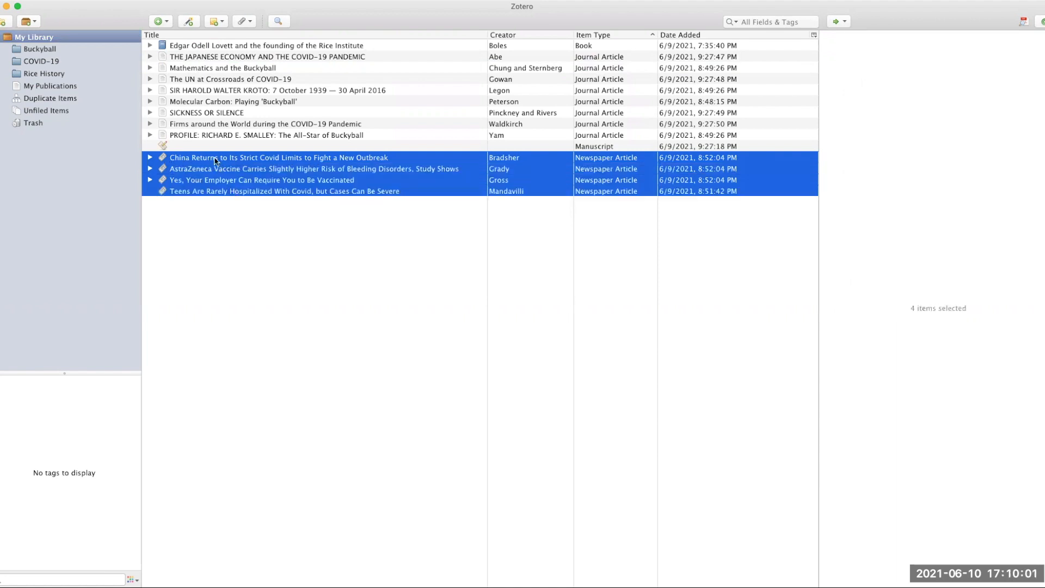
{"action": "left_click_drag", "start_coordinate": [89, 95], "coordinate": [72, 62]}
{"action": "left_click", "coordinate": [60, 63]}
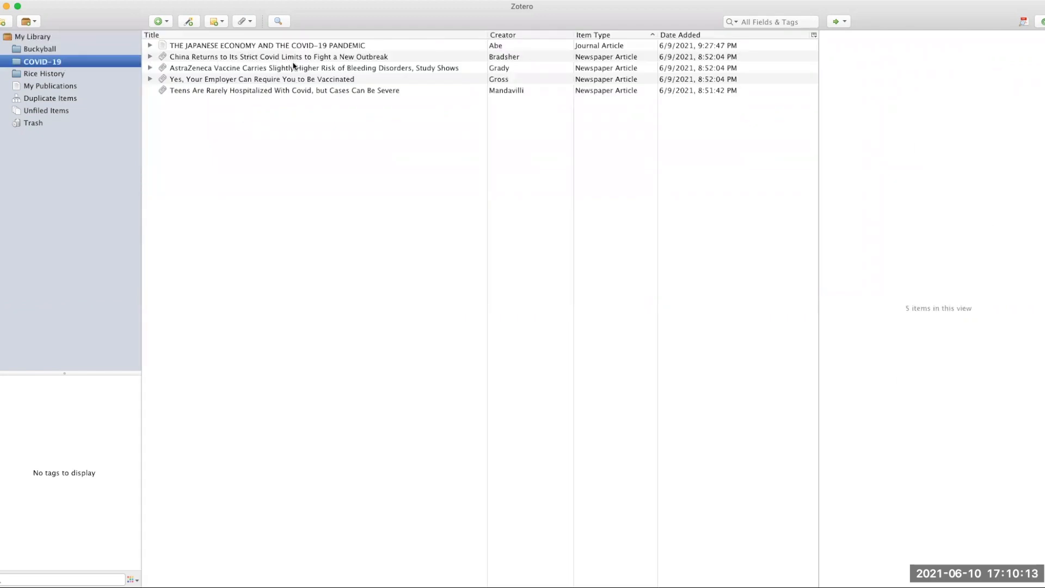
Select the Japanese economy article in the COVID-19 collection and look through the columns available for the item list.
{"action": "left_click", "coordinate": [264, 48]}
{"action": "right_click", "coordinate": [264, 48]}
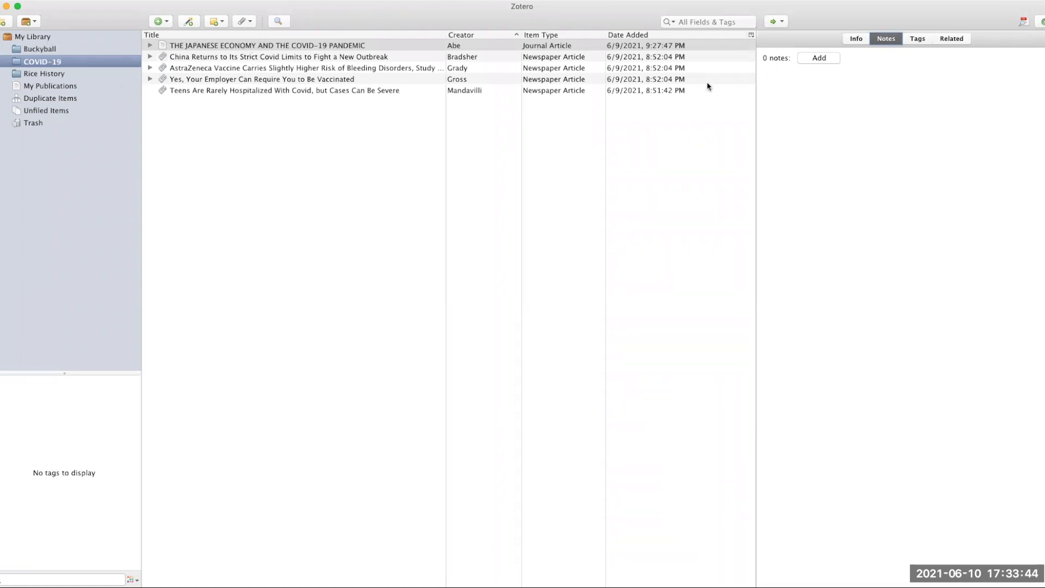
{"action": "left_click", "coordinate": [750, 35]}
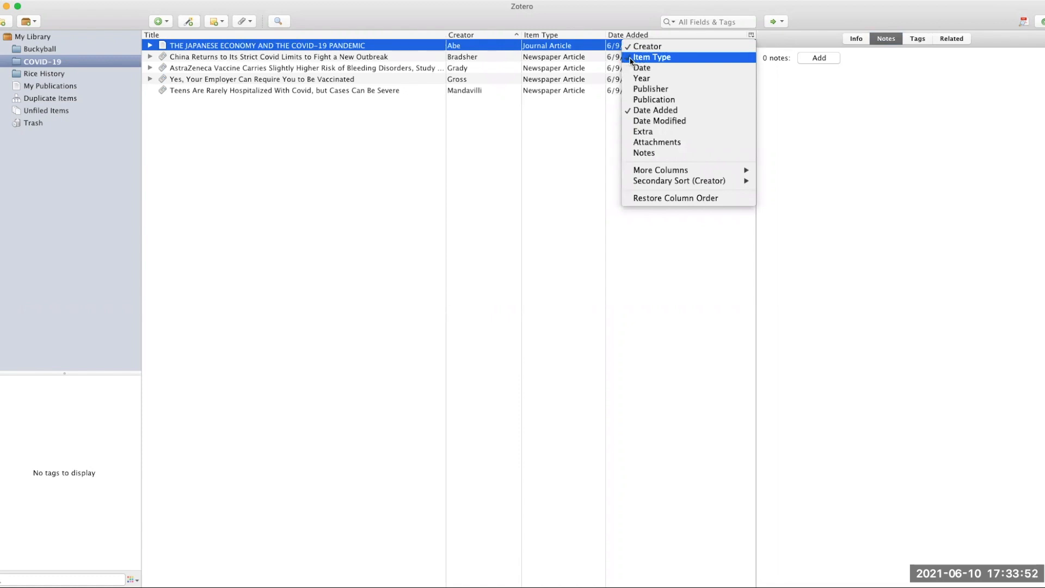
{"action": "left_click", "coordinate": [750, 35]}
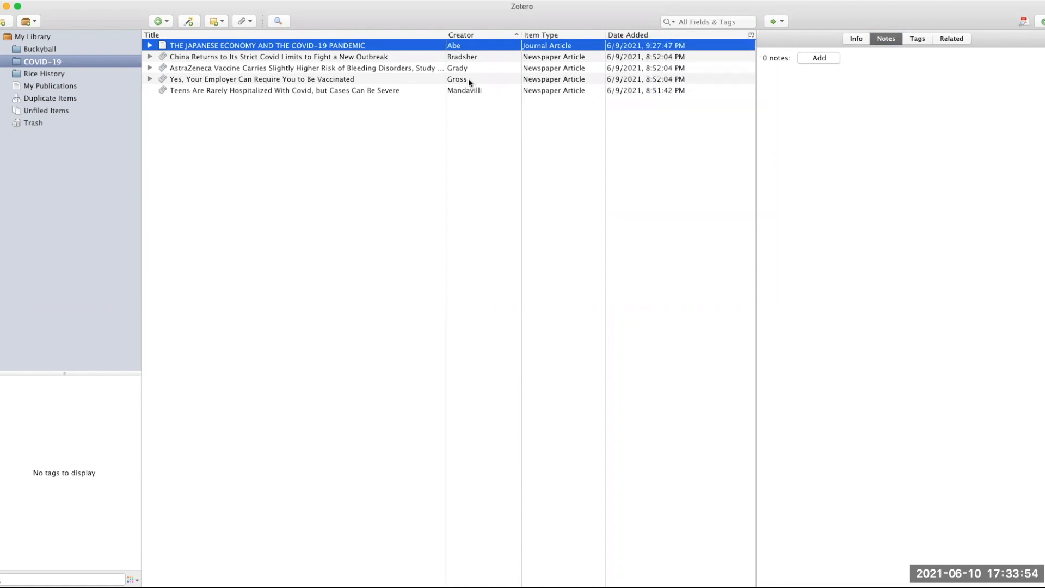
Sort the COVID-19 collection by title and back by creator, and view the Japanese economy article's bibliographic details.
{"action": "left_click", "coordinate": [379, 34]}
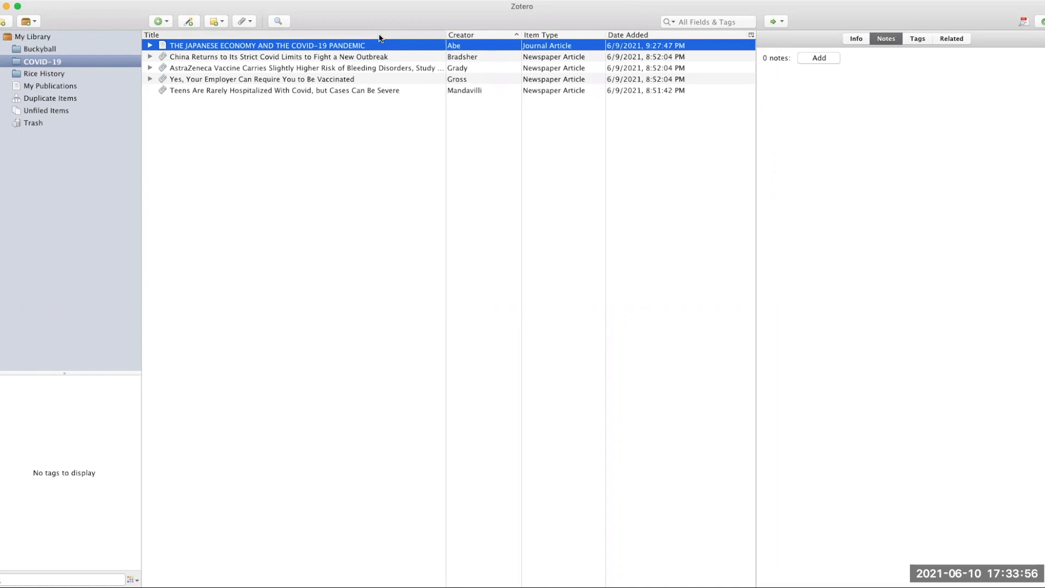
{"action": "left_click", "coordinate": [379, 35]}
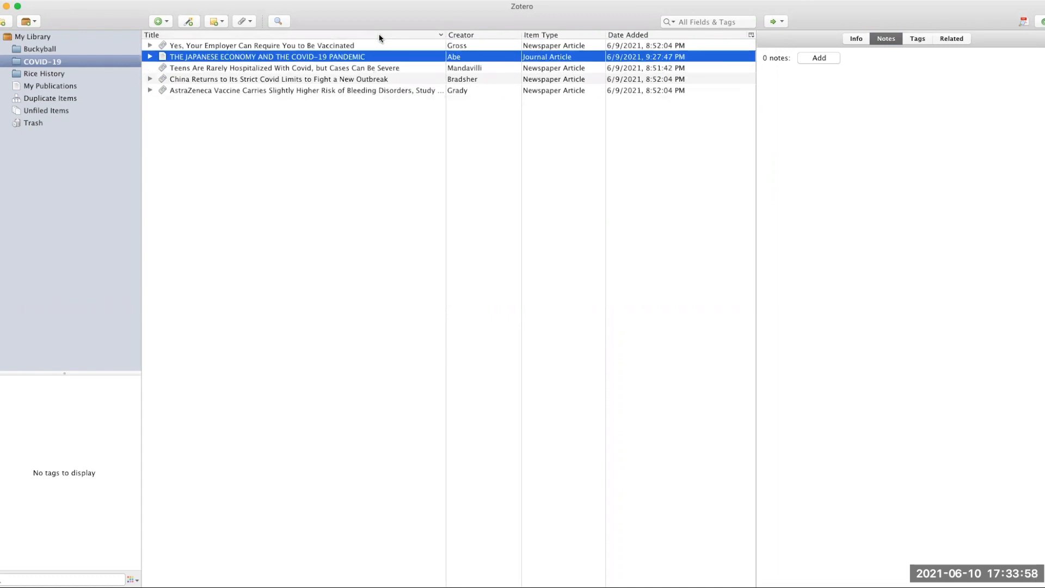
{"action": "left_click", "coordinate": [482, 36]}
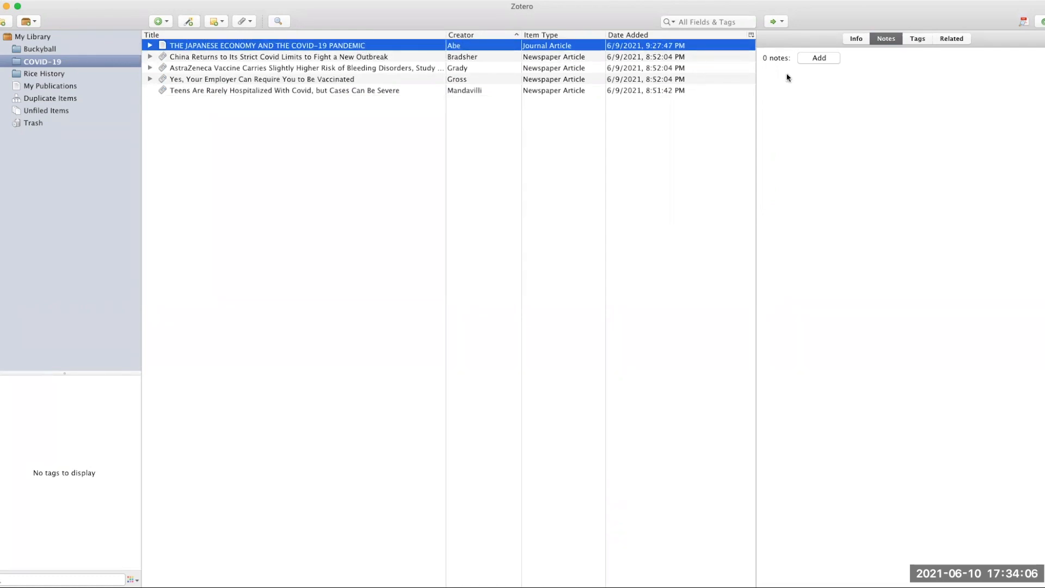
{"action": "left_click", "coordinate": [856, 38]}
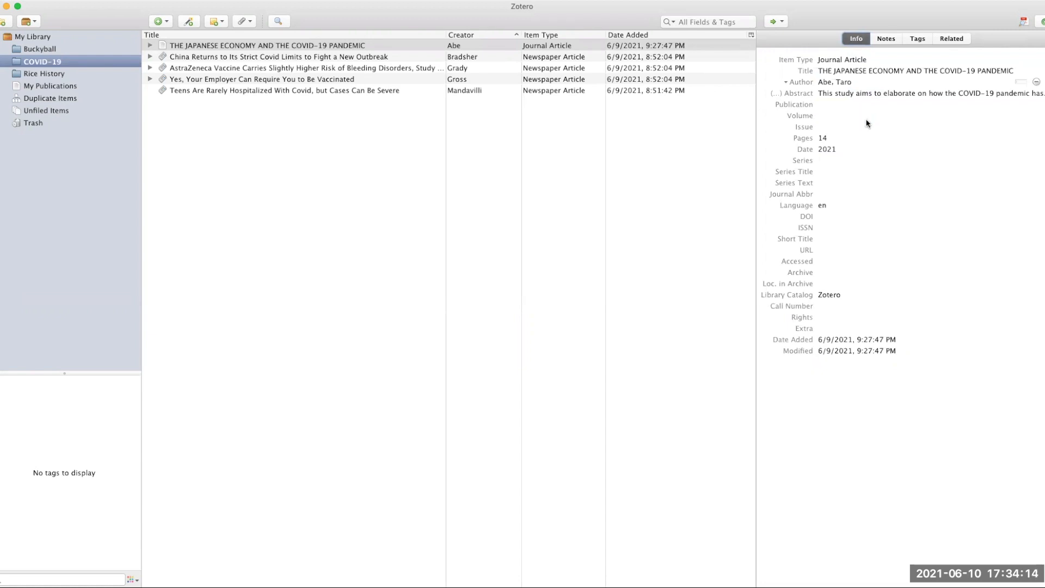
Add a note reading "a direct quotation" to the Japanese economy article.
{"action": "left_click", "coordinate": [883, 41]}
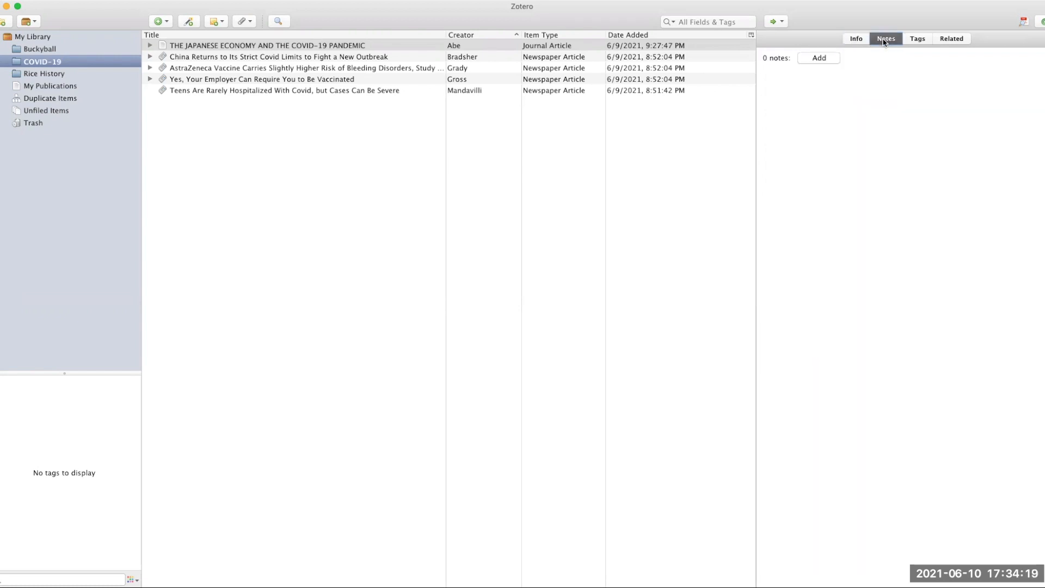
{"action": "left_click", "coordinate": [816, 58]}
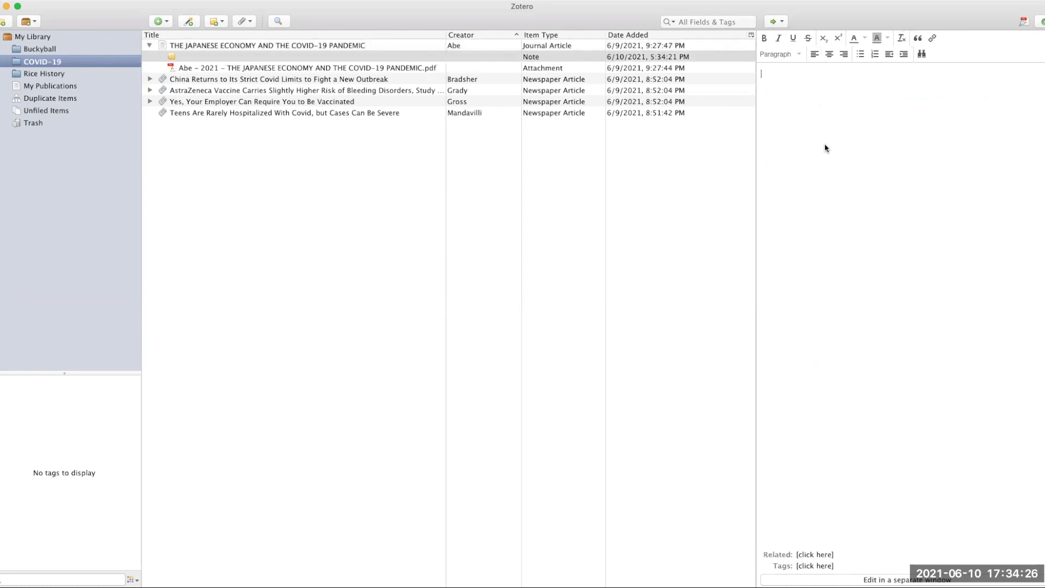
{"action": "type", "text": "director"}
{"action": "key", "text": "BackSpace"}
{"action": "key", "text": "BackSpace"}
{"action": "type", "text": "quotation"}
{"action": "key", "text": "Return"}
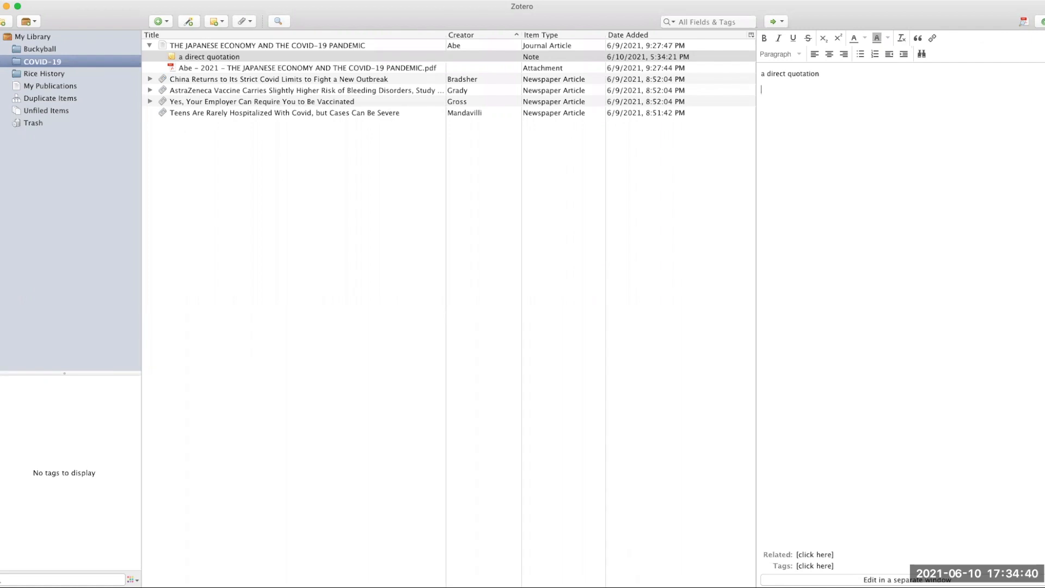
Tag the Japanese economy article with "Impact of COVID-19".
{"action": "left_click", "coordinate": [383, 45]}
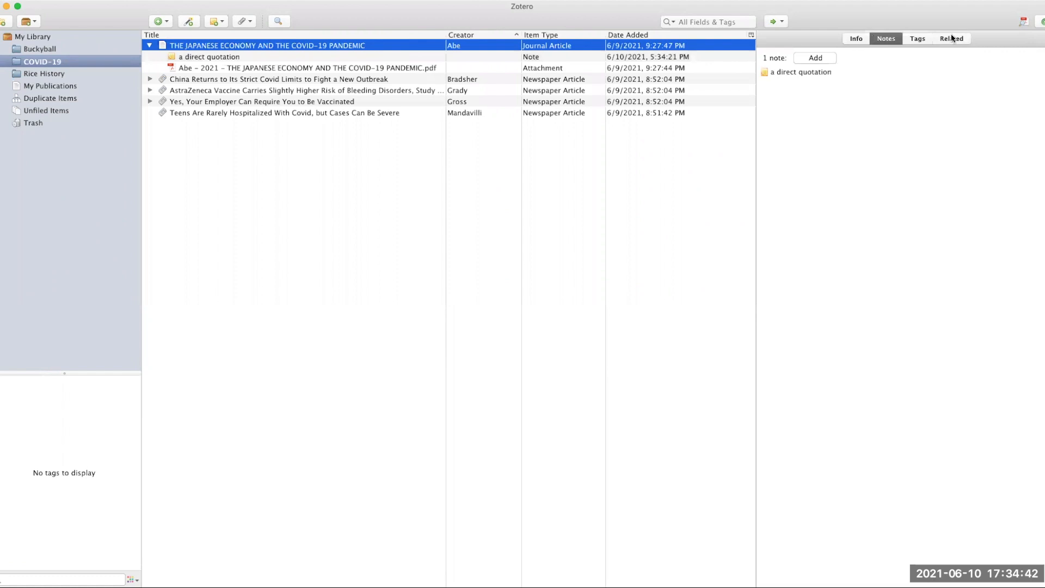
{"action": "left_click", "coordinate": [916, 39]}
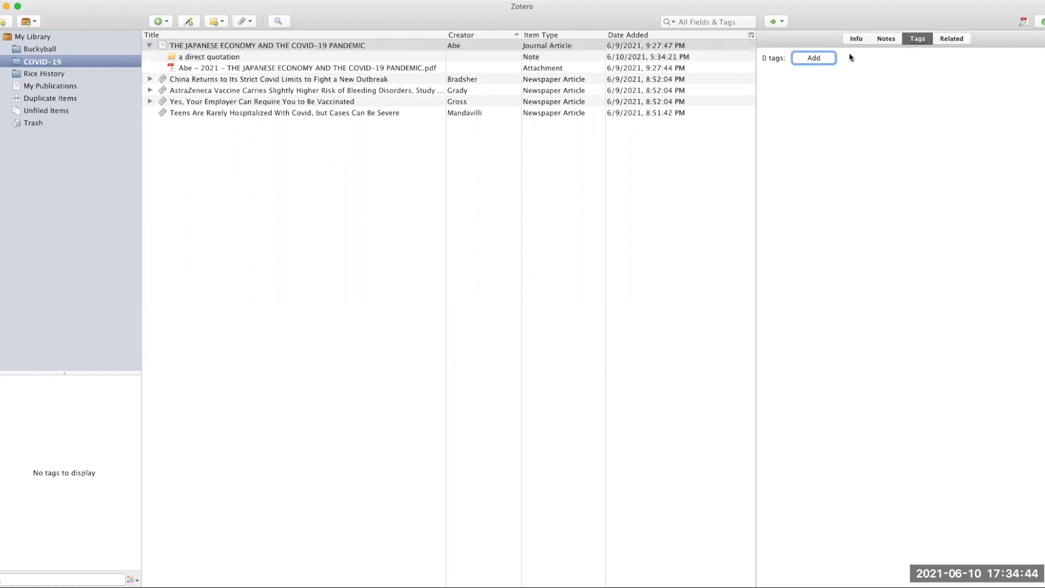
{"action": "left_click", "coordinate": [819, 61]}
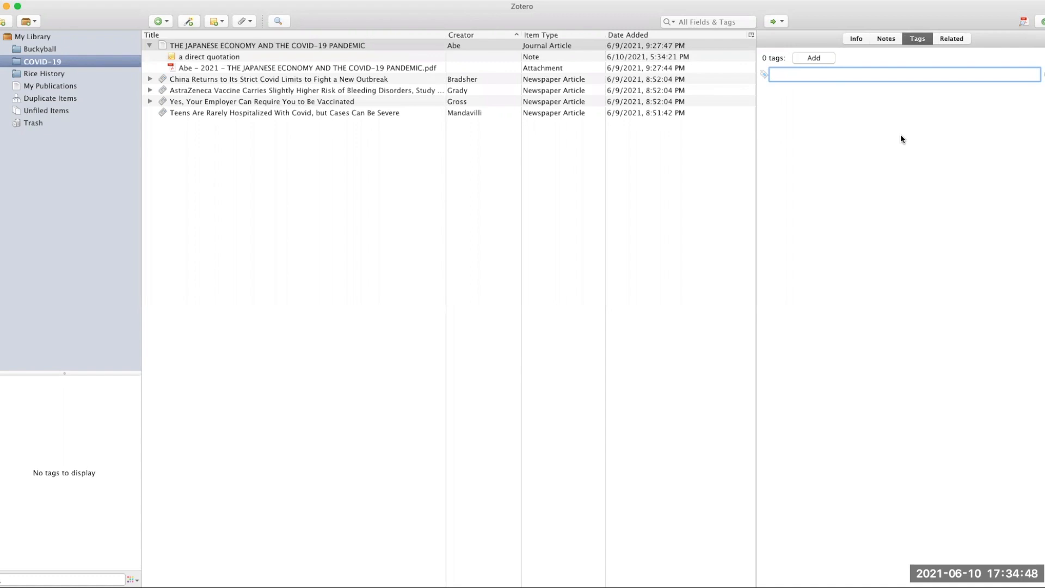
{"action": "type", "text": "I"}
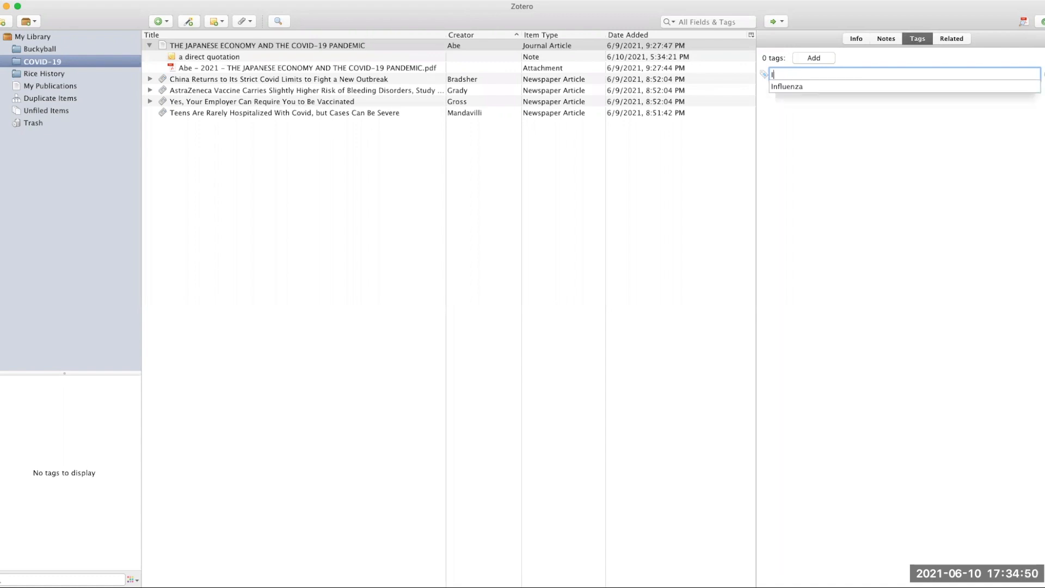
{"action": "type", "text": "mpact of COVID"}
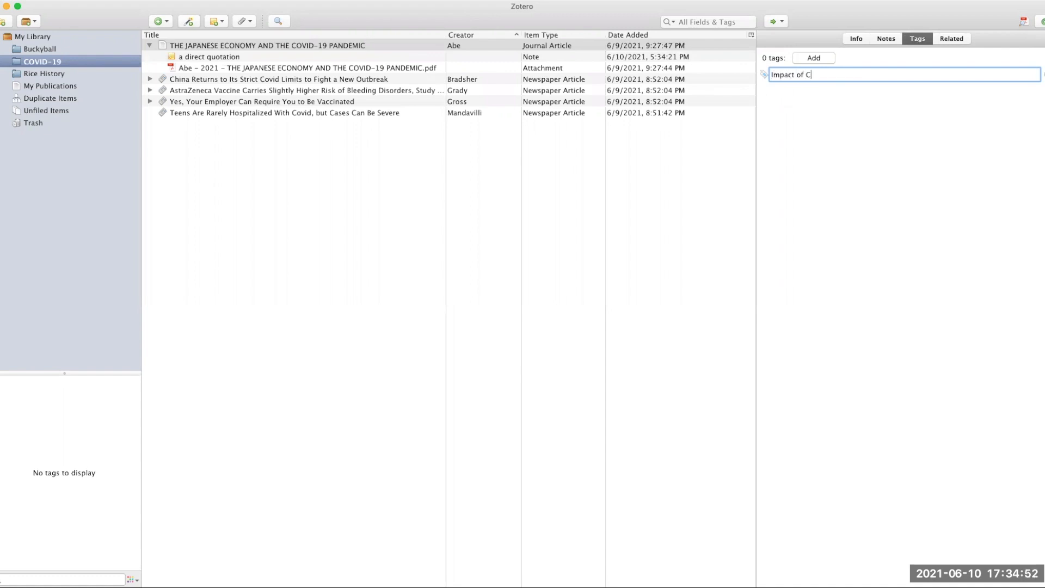
{"action": "type", "text": "19"}
{"action": "key", "text": "Return"}
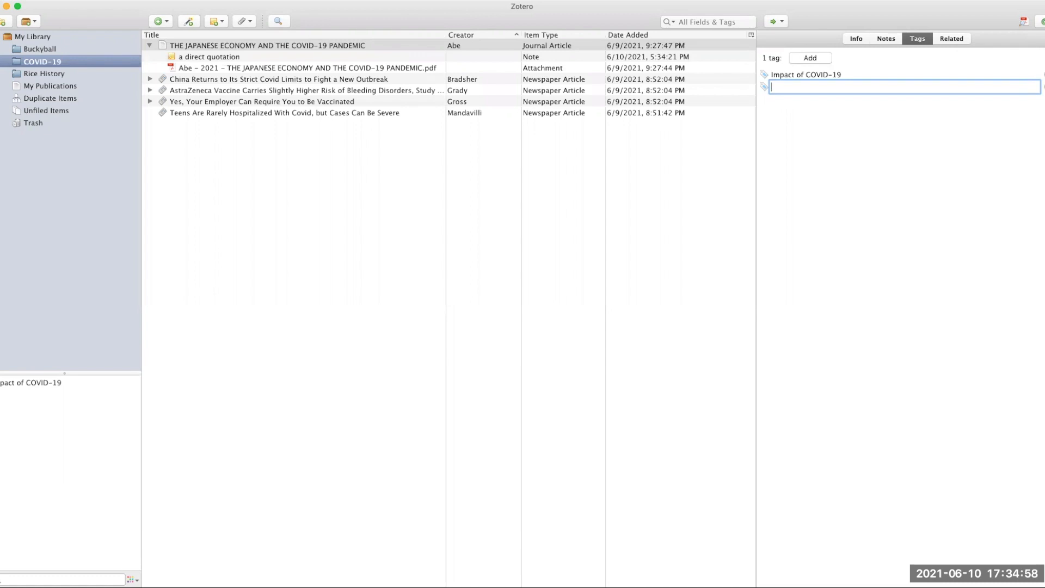
Filter the COVID-19 collection by the "Impact of COVID-19" tag, and clear the filter again.
{"action": "left_click", "coordinate": [48, 387]}
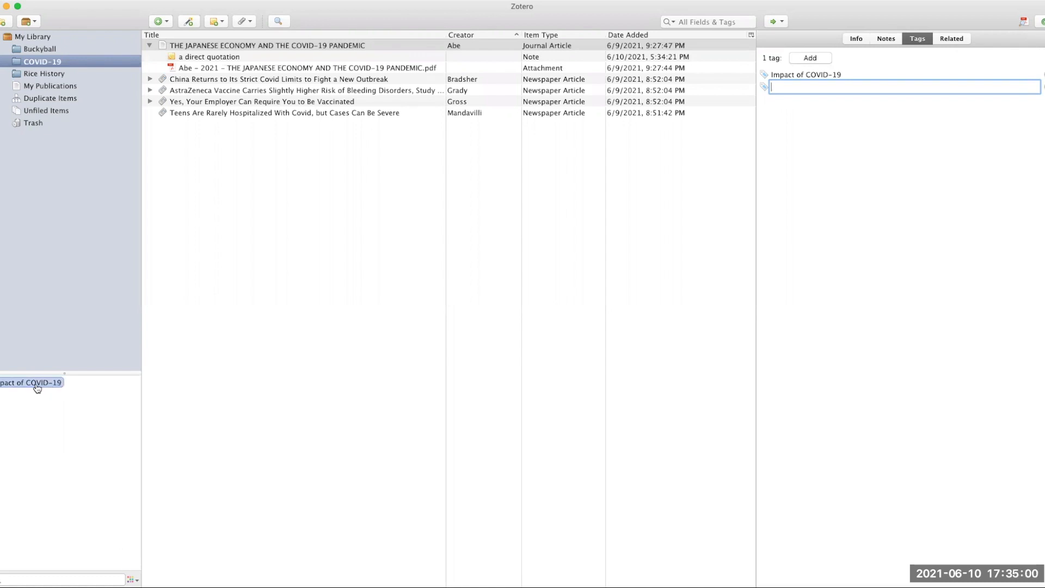
{"action": "left_click", "coordinate": [36, 384]}
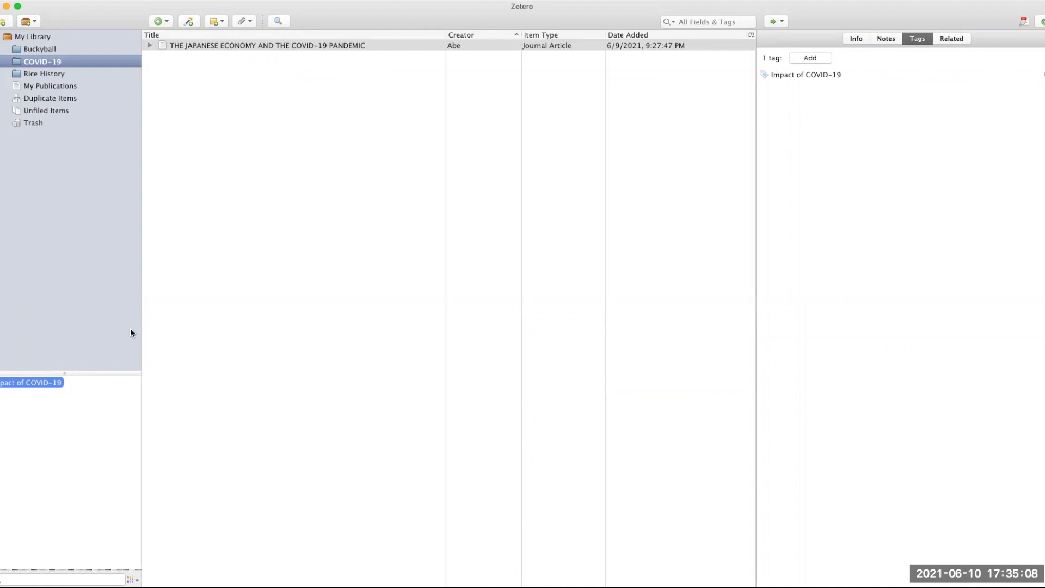
{"action": "left_click", "coordinate": [40, 386]}
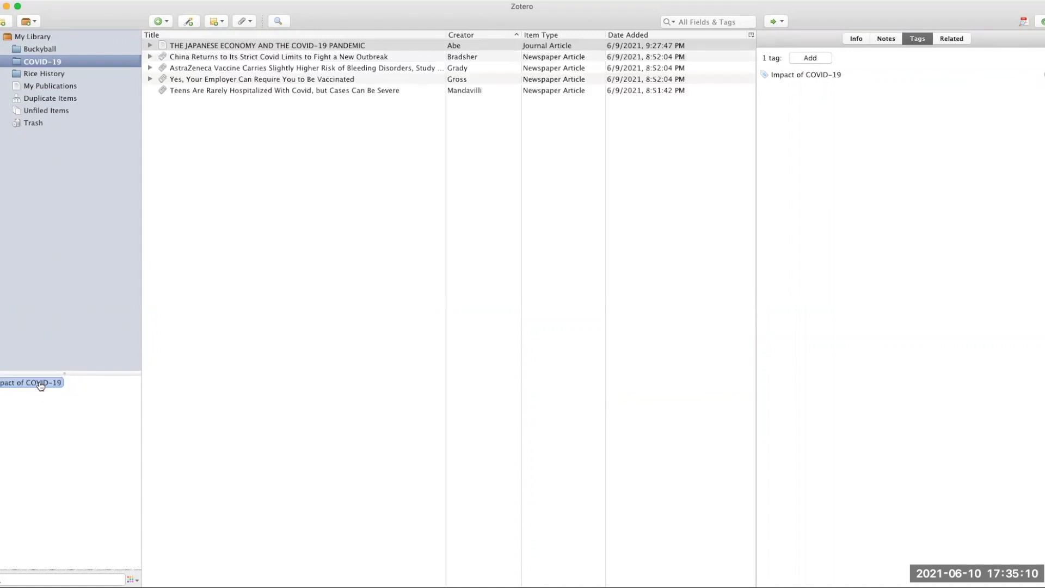
{"action": "left_click", "coordinate": [41, 386]}
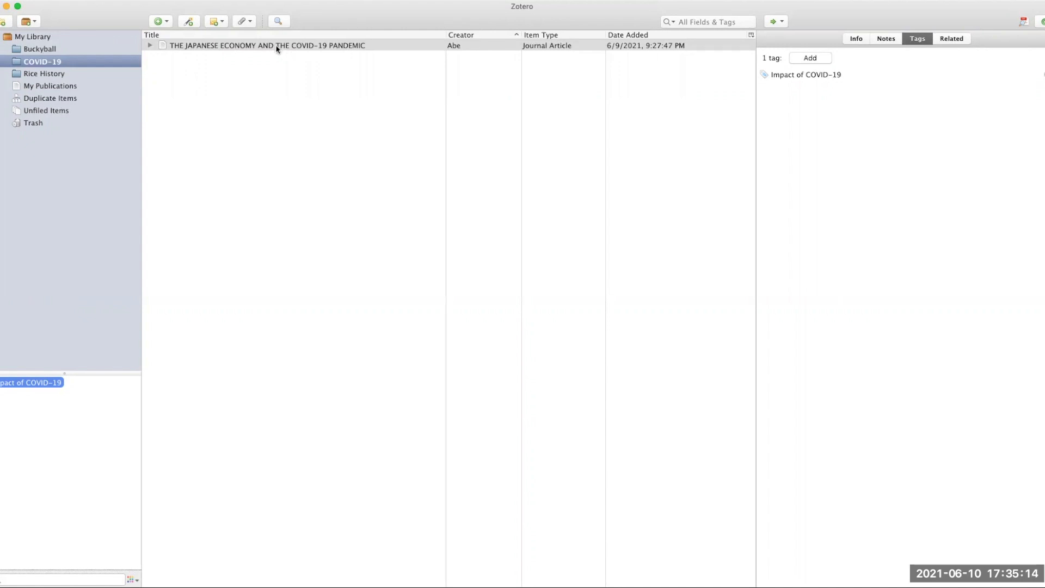
{"action": "left_click", "coordinate": [56, 386]}
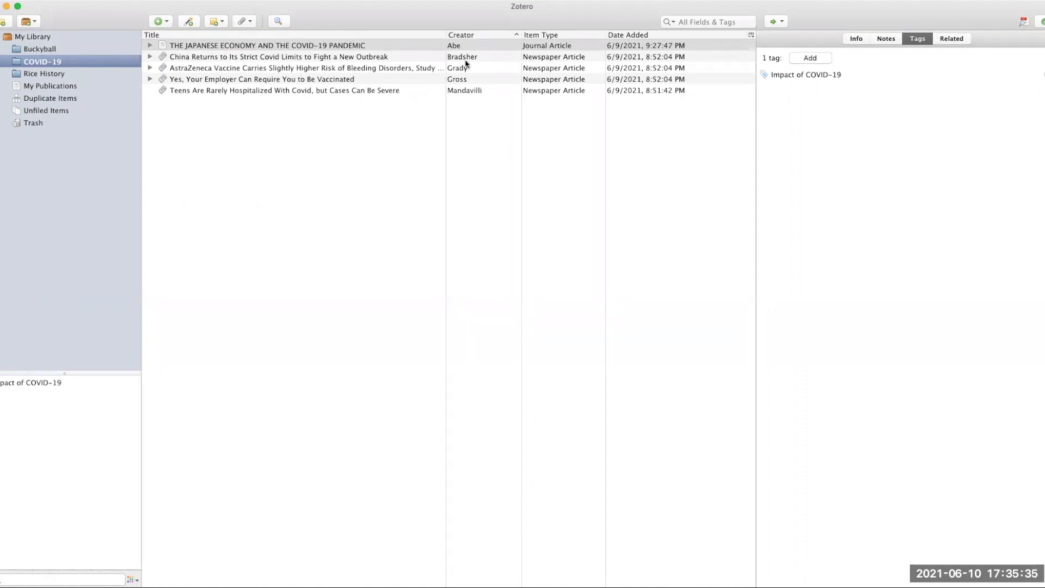
Check the quick search scopes, and save an advanced title search of My Library under the name Titles contains "COVID-19".
{"action": "left_click", "coordinate": [672, 22]}
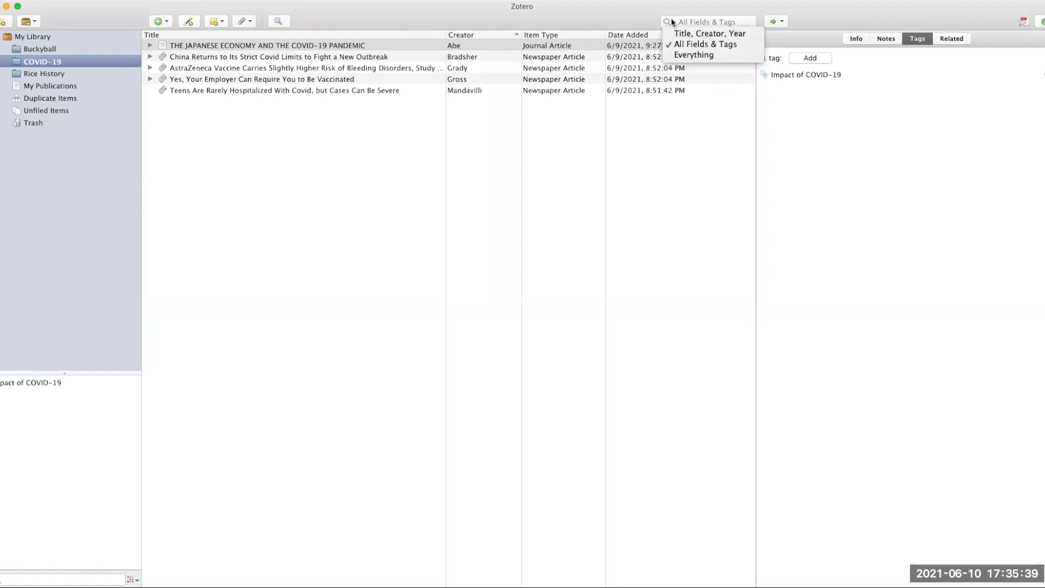
{"action": "left_click", "coordinate": [421, 17]}
{"action": "left_click", "coordinate": [282, 21]}
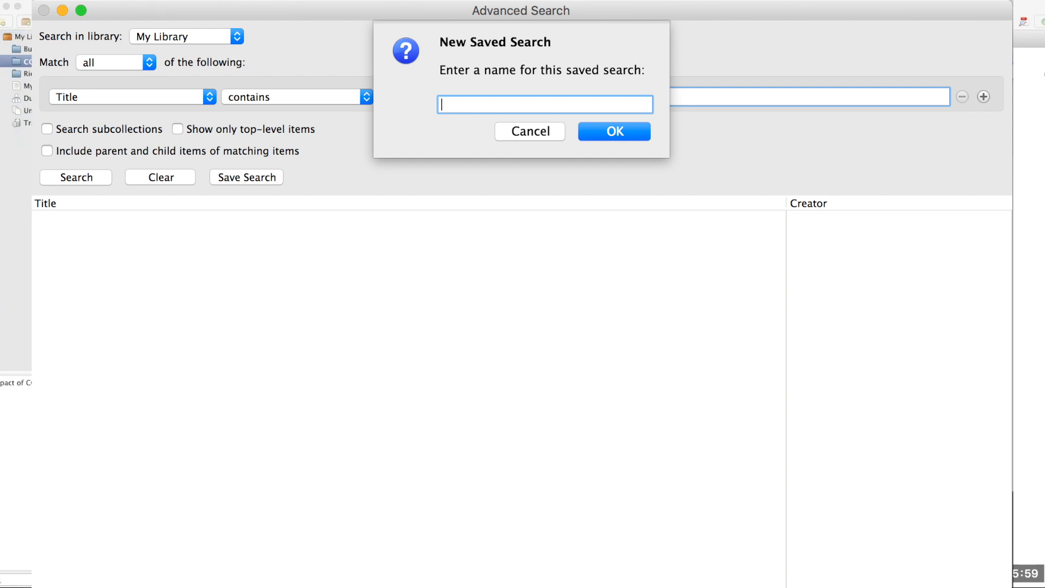
{"action": "type", "text": "Title contain "}
{"action": "type", "text": "COIV"}
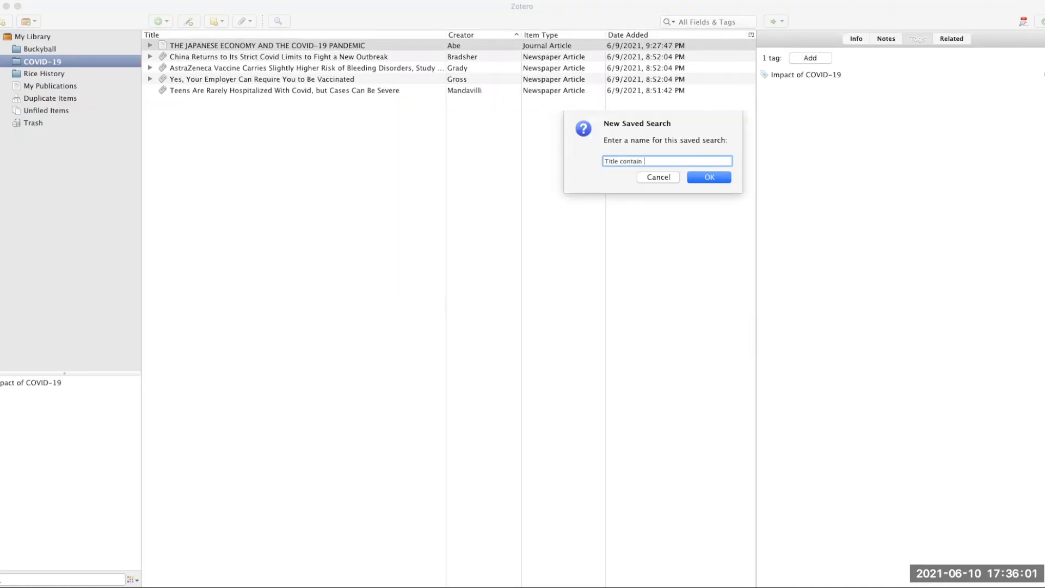
{"action": "key", "text": "BackSpace"}
{"action": "key", "text": "BackSpace"}
{"action": "type", "text": "VID-19"}
{"action": "left_click", "coordinate": [709, 178]}
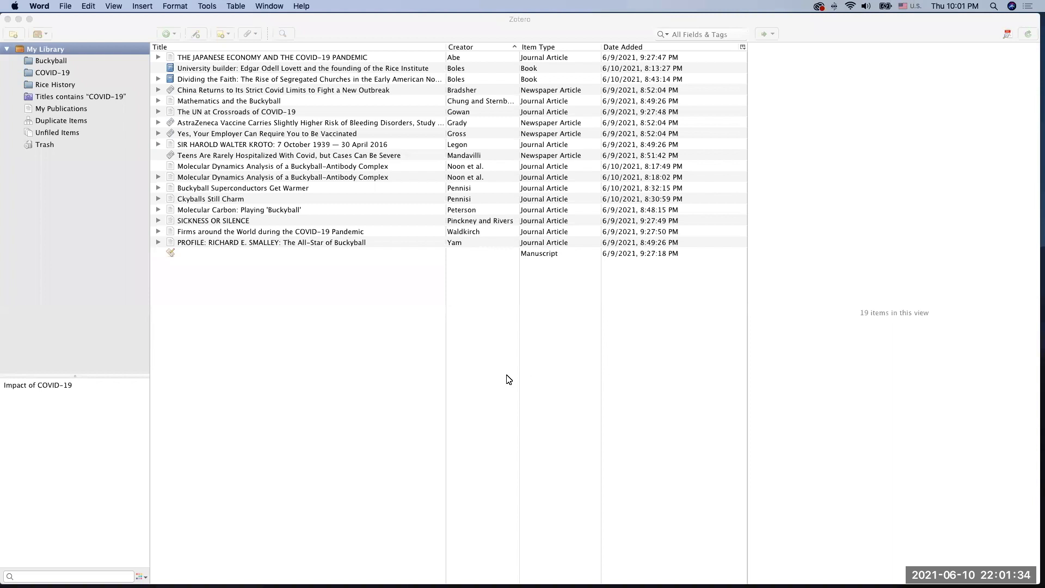
Minimize Zotero, switch to a blank Microsoft Word document, and enter the line "Here is my first sentence" with the Zotero citation tools showing.
{"action": "left_click", "coordinate": [509, 379]}
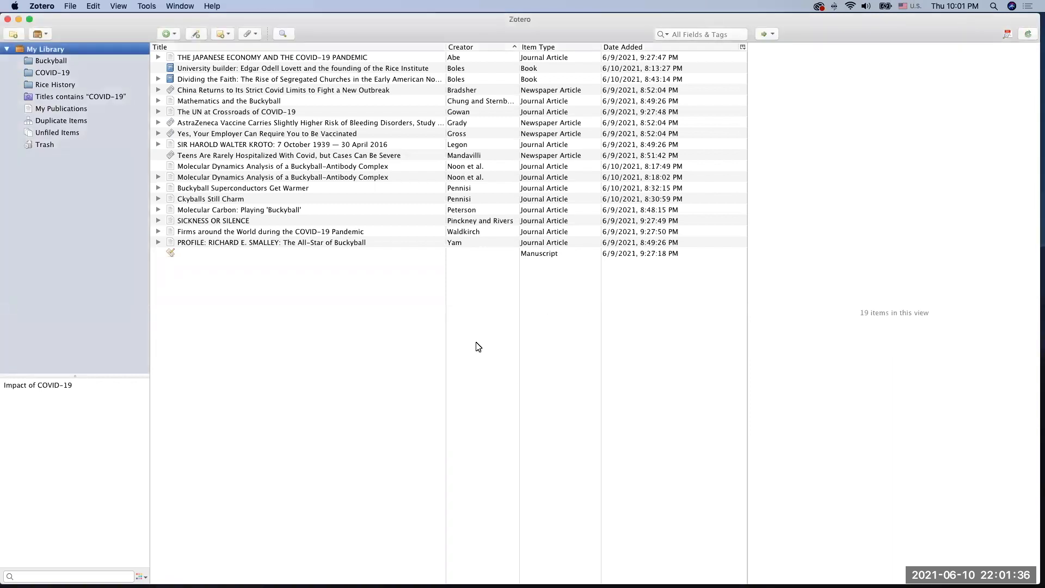
{"action": "left_click", "coordinate": [18, 19]}
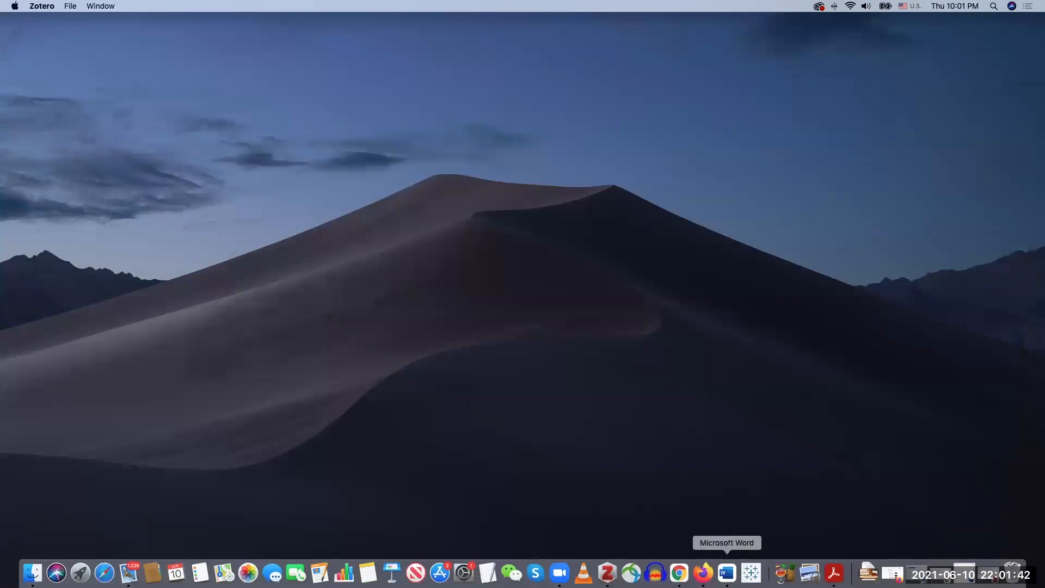
{"action": "left_click", "coordinate": [740, 572]}
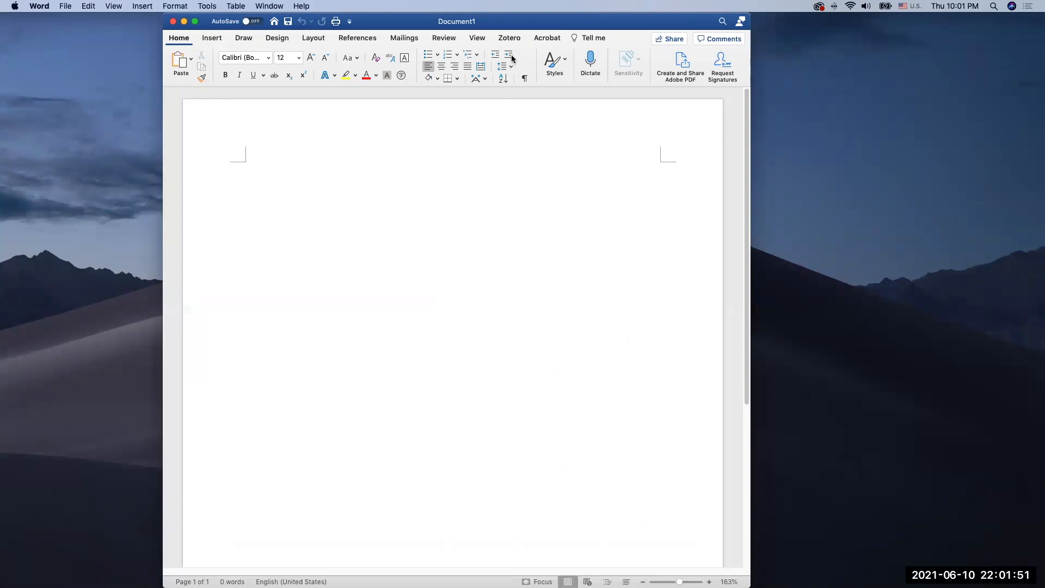
{"action": "left_click", "coordinate": [510, 38]}
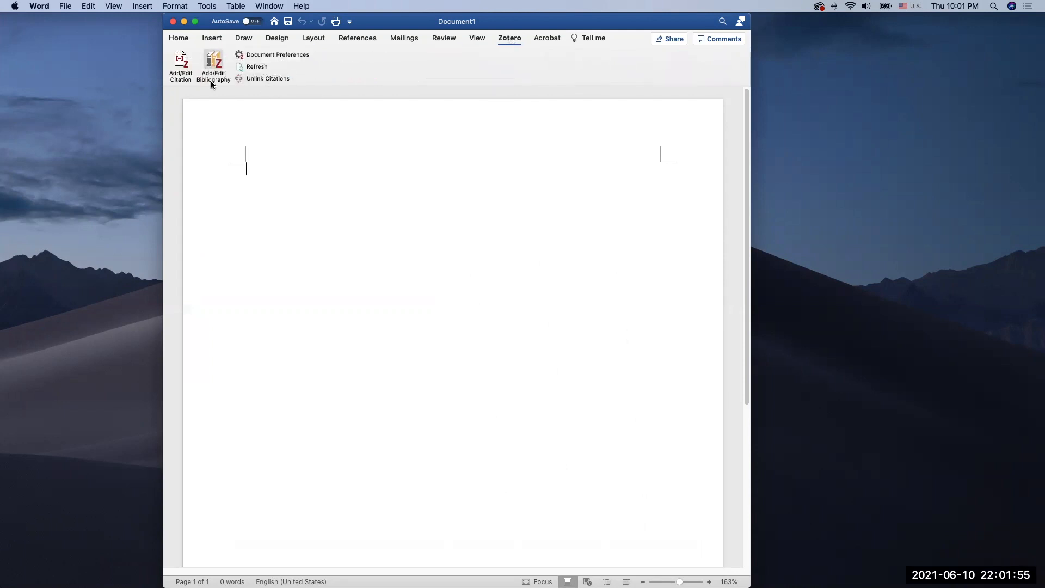
{"action": "type", "text": "Here is my first sentence"}
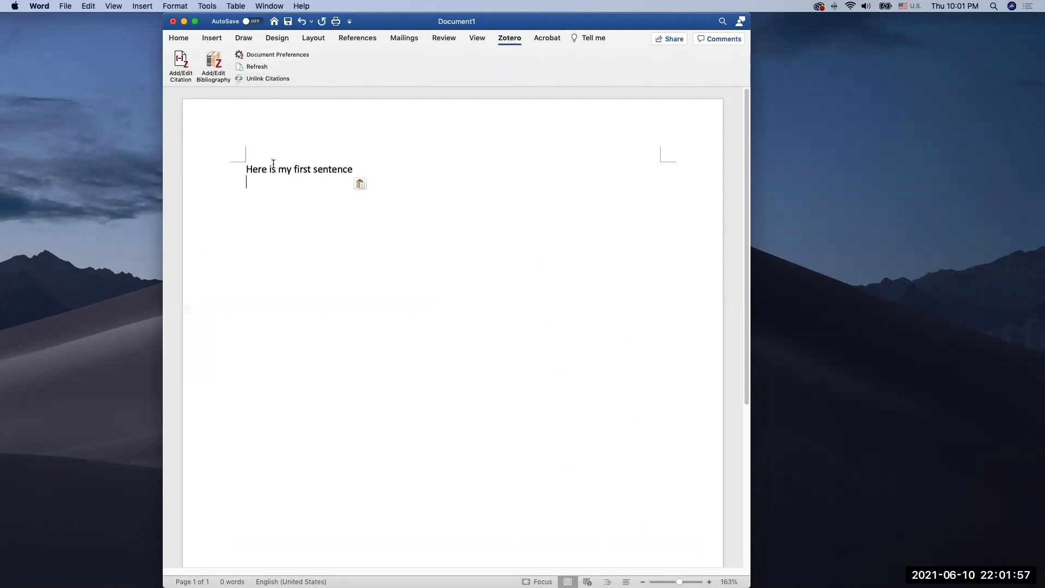
{"action": "key", "text": "BackSpace"}
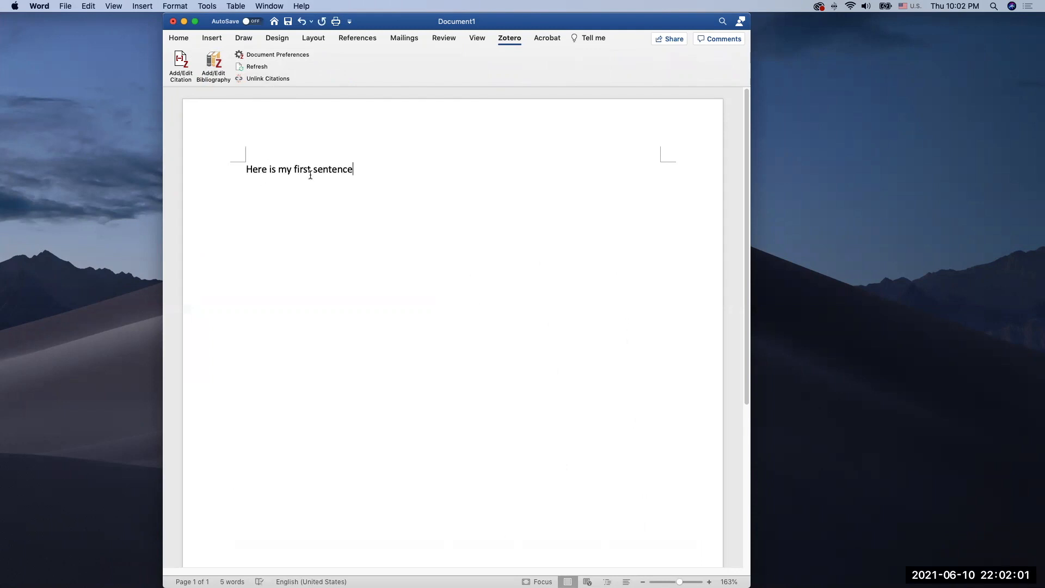
Start a citation after the sentence in American Psychological Association (APA) 7th edition style, and pick the 2012 book "University builder" as its source.
{"action": "left_click", "coordinate": [180, 64]}
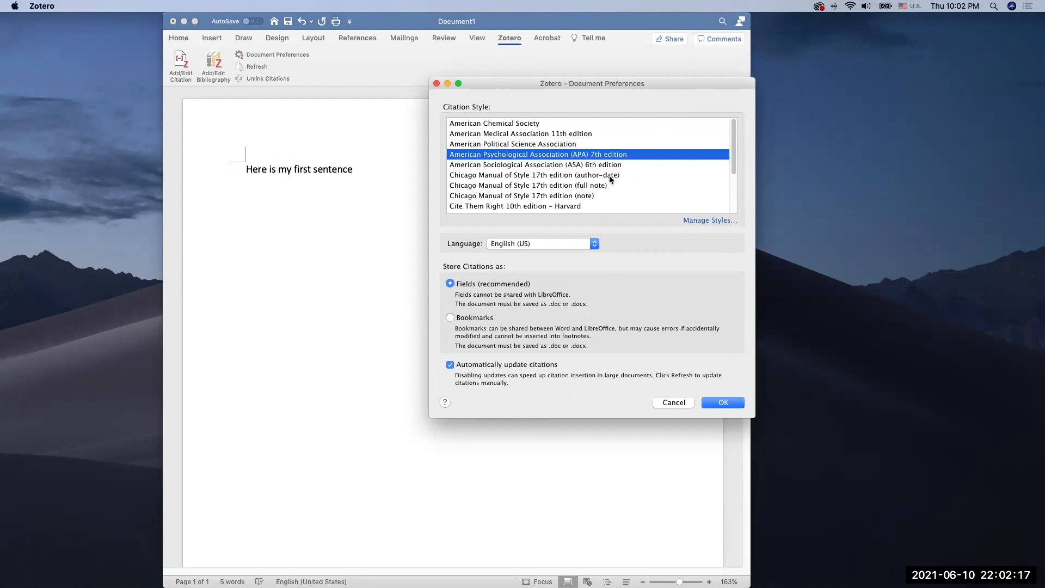
{"action": "left_click", "coordinate": [722, 402]}
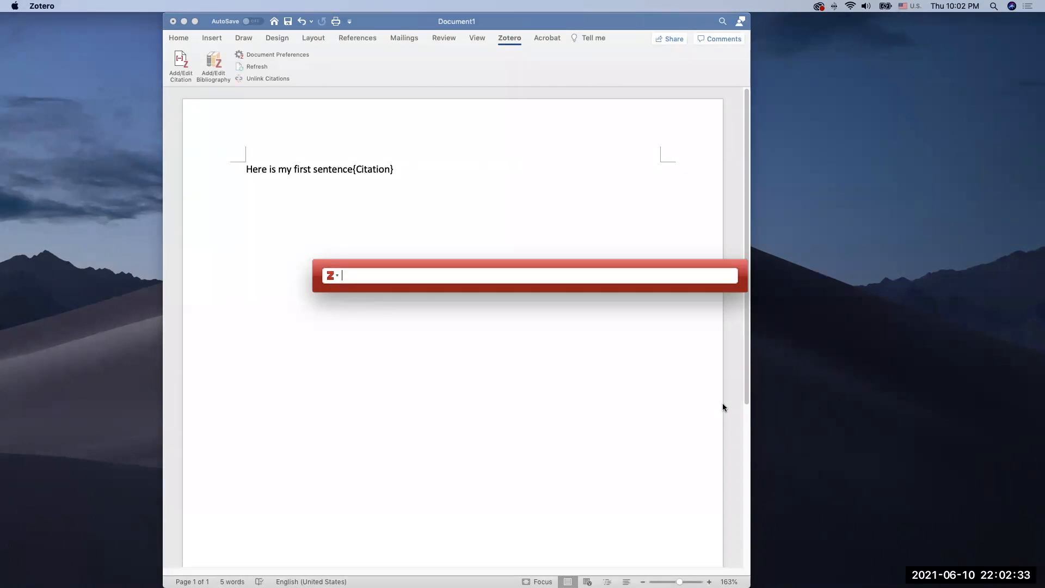
{"action": "type", "text": "boles"}
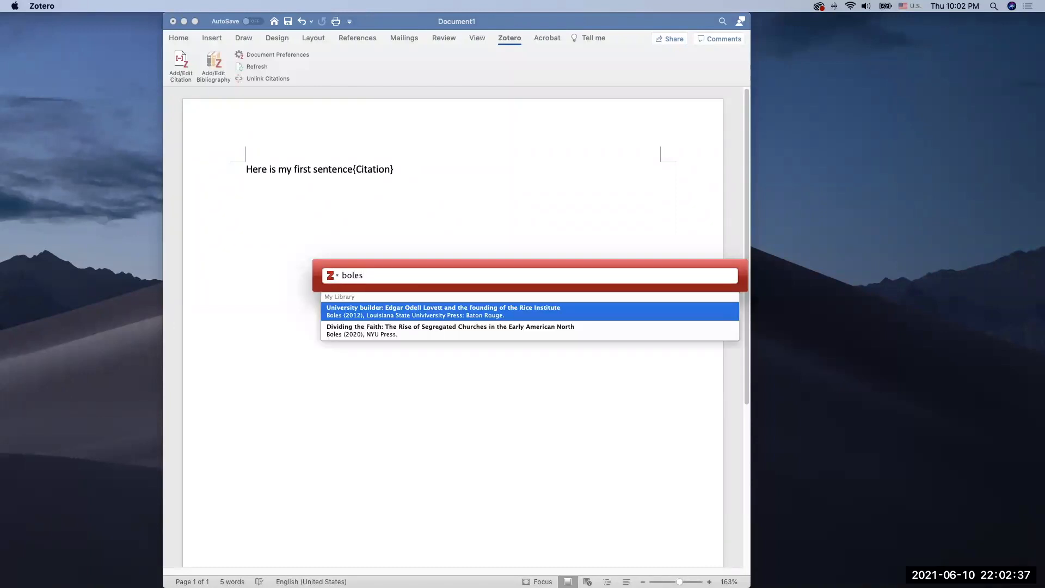
{"action": "left_click", "coordinate": [457, 315]}
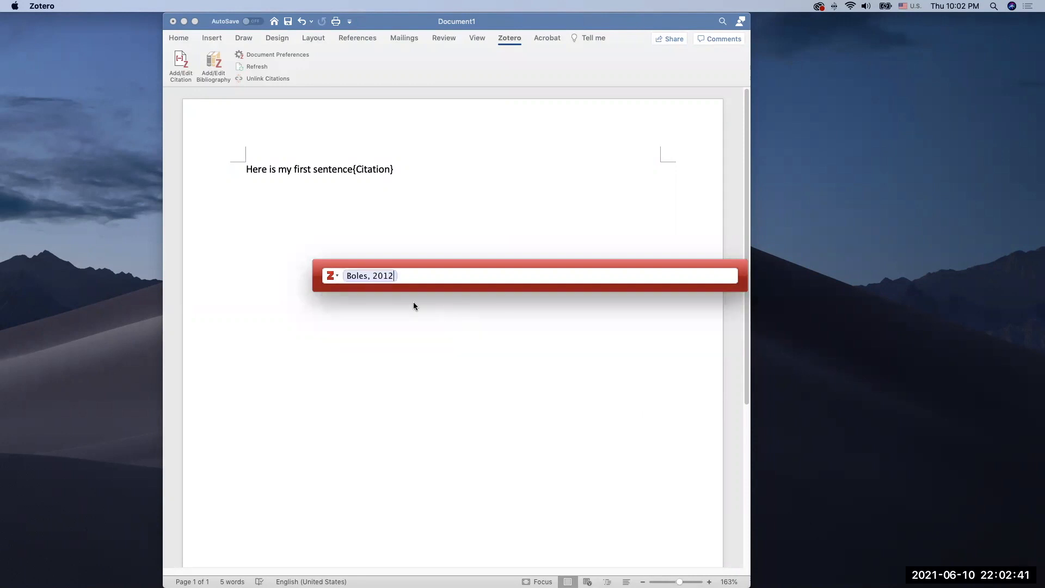
Open the citation options of the chosen book and look through the available locator types.
{"action": "left_click", "coordinate": [361, 277]}
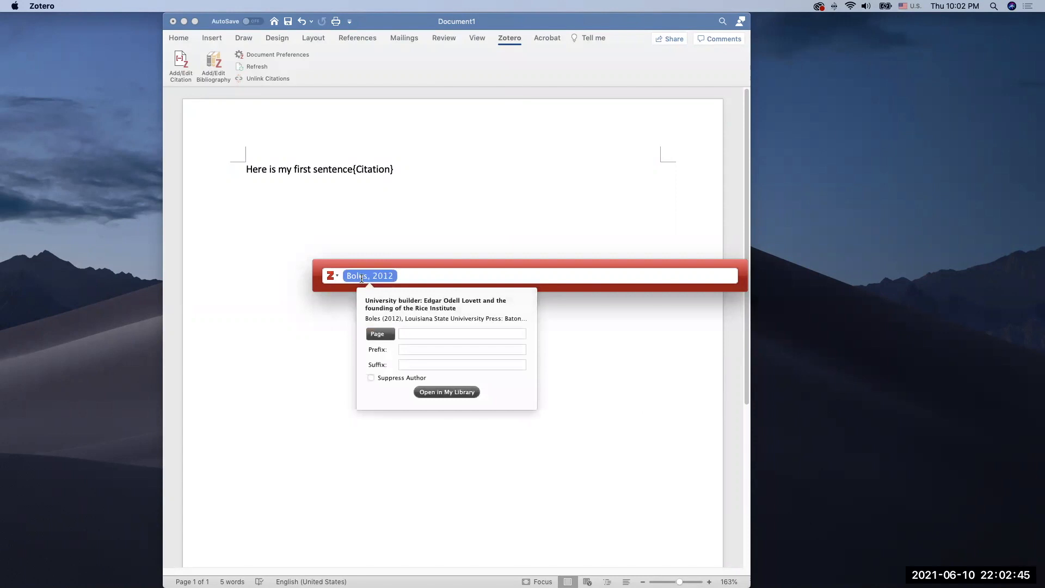
{"action": "left_click", "coordinate": [378, 334]}
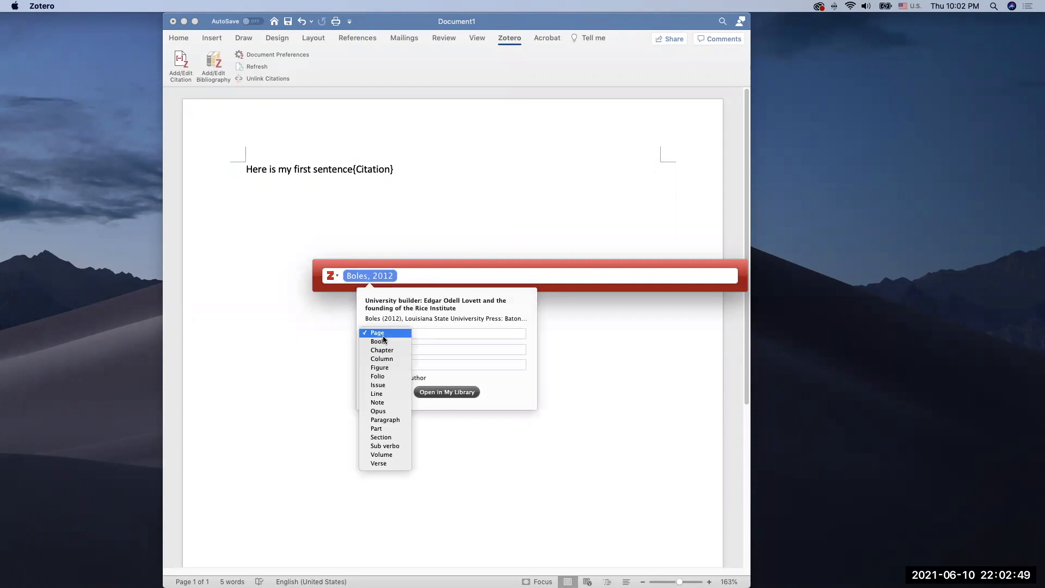
{"action": "left_click", "coordinate": [379, 297]}
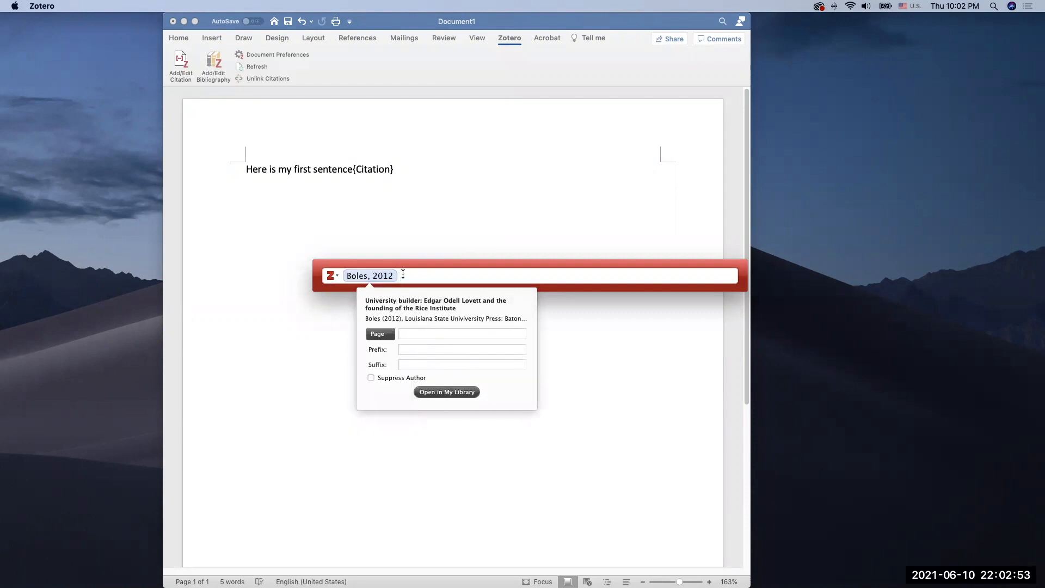
Insert the chosen book's citation after the first sentence and end the sentence with a period.
{"action": "left_click", "coordinate": [403, 274]}
{"action": "key", "text": "Return"}
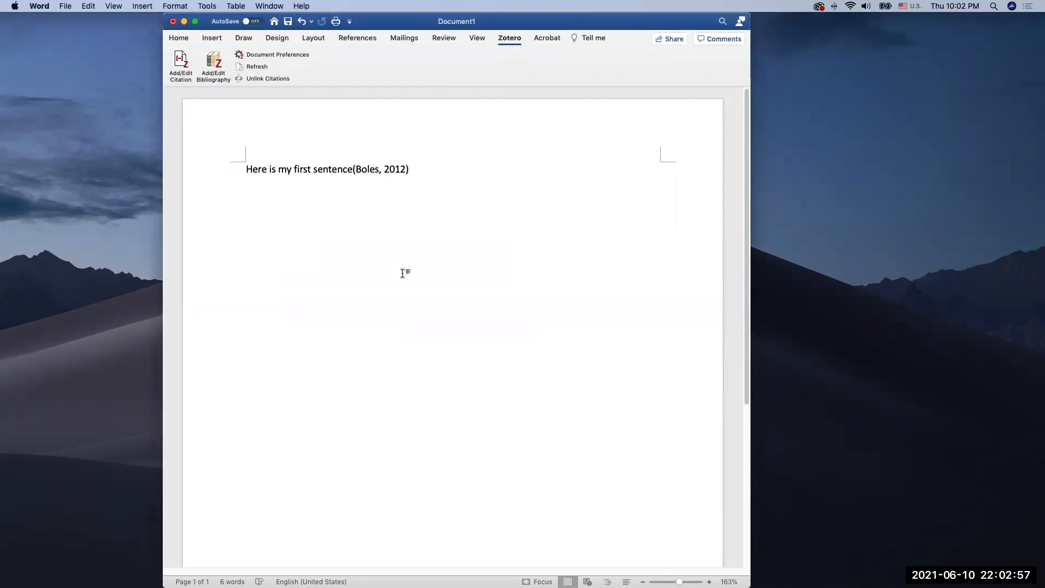
{"action": "type", "text": "."}
Add a new line below the first sentence reading "Here is my second sentence".
{"action": "key", "text": "Return"}
{"action": "type", "text": "Here is my first sentence"}
{"action": "key", "text": "BackSpace"}
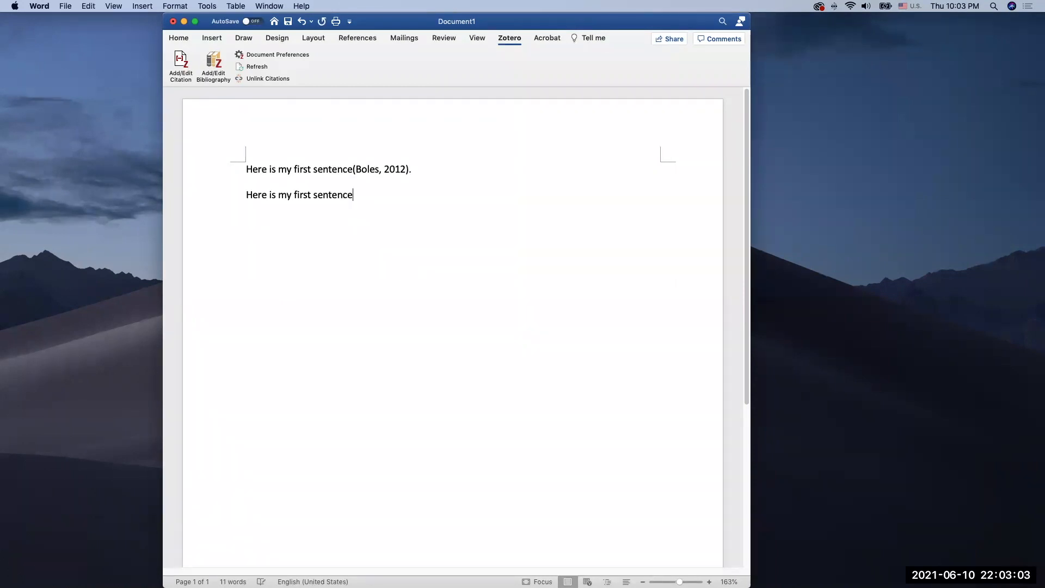
{"action": "left_click", "coordinate": [311, 194]}
{"action": "key", "text": "BackSpace"}
{"action": "key", "text": "BackSpace"}
{"action": "key", "text": "BackSpace"}
{"action": "key", "text": "BackSpace"}
{"action": "key", "text": "BackSpace"}
{"action": "type", "text": "second"}
Start a citation after the second sentence in Classic View, and select "Ckyballs Still Charm" from the Buckyball collection.
{"action": "left_click", "coordinate": [365, 195]}
{"action": "left_click", "coordinate": [184, 63]}
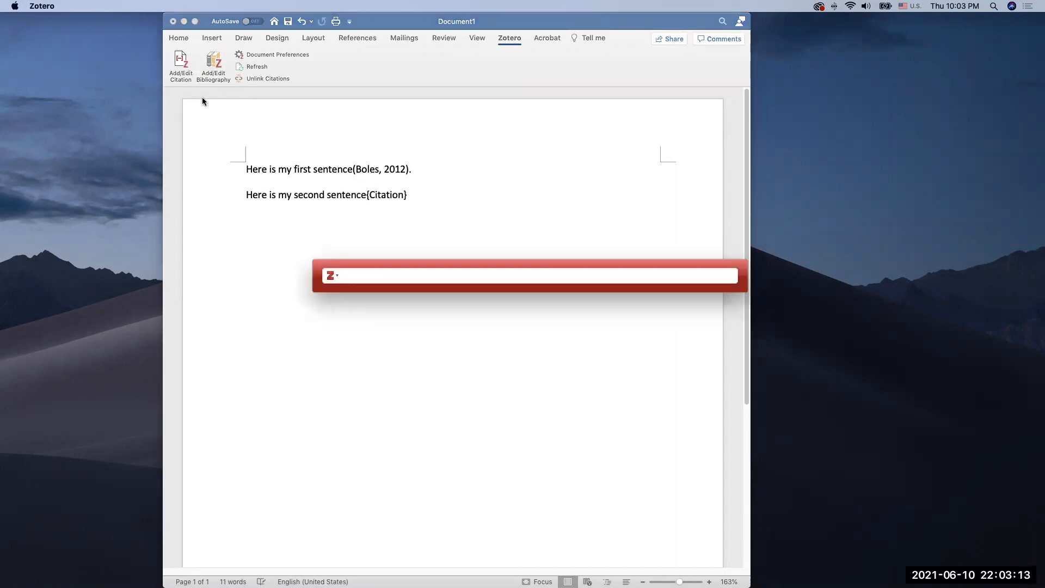
{"action": "left_click", "coordinate": [336, 279]}
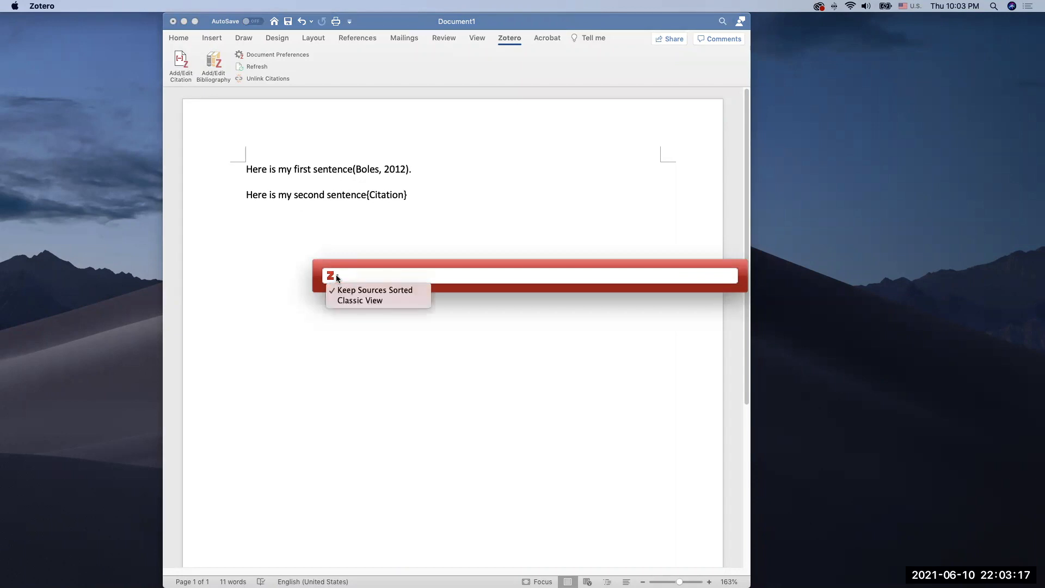
{"action": "left_click", "coordinate": [351, 300]}
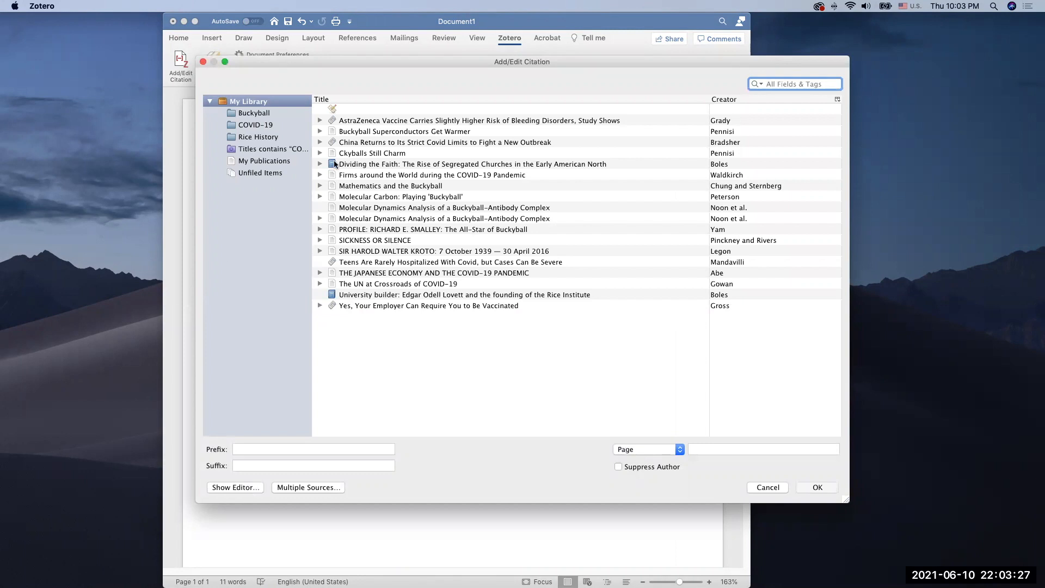
{"action": "left_click", "coordinate": [253, 115]}
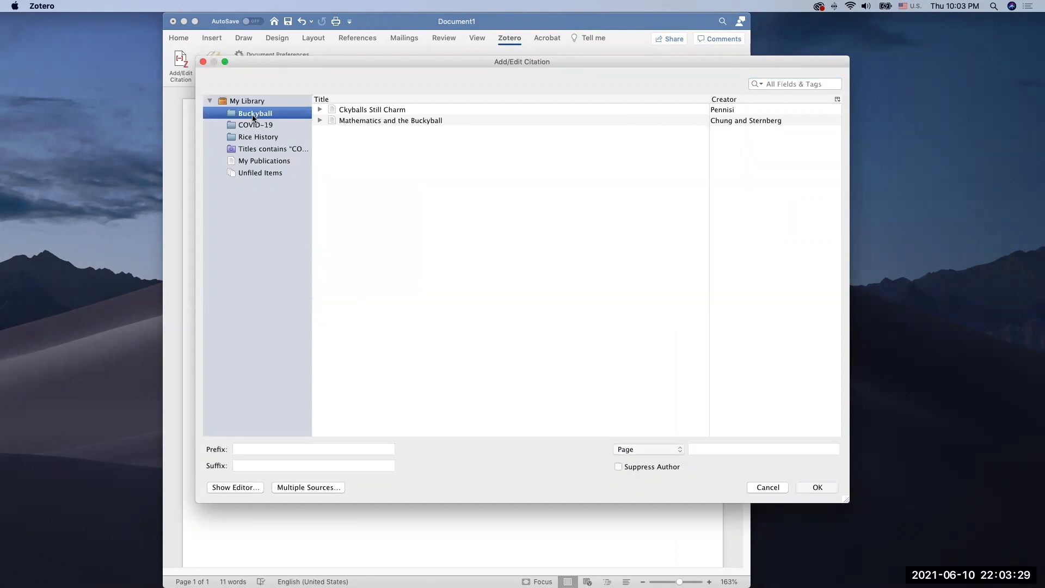
{"action": "left_click", "coordinate": [357, 110]}
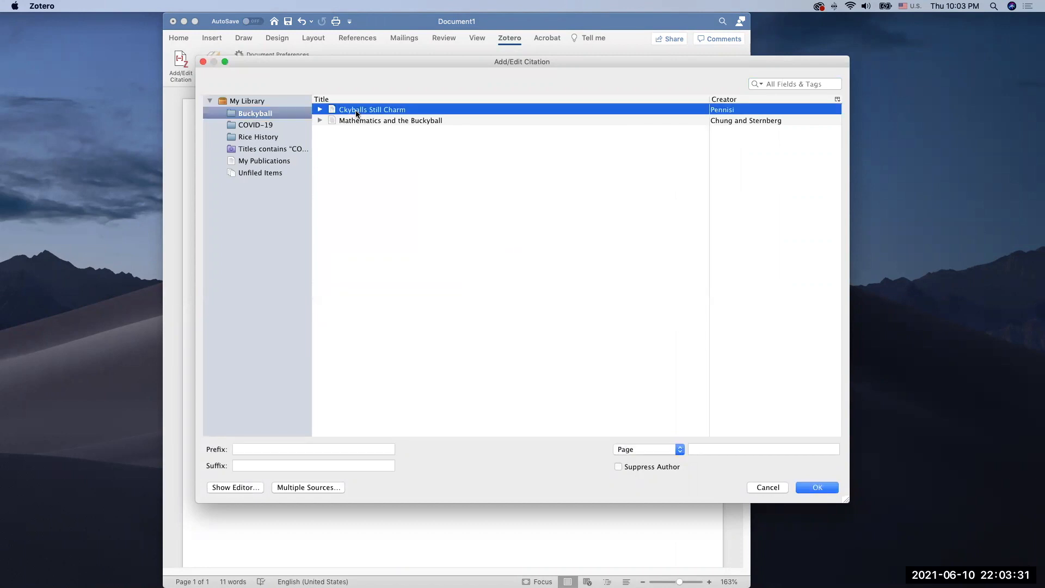
Show the citation editor, switch to multiple sources, and add "Mathematics and the Buckyball" as a second source.
{"action": "left_click", "coordinate": [235, 487]}
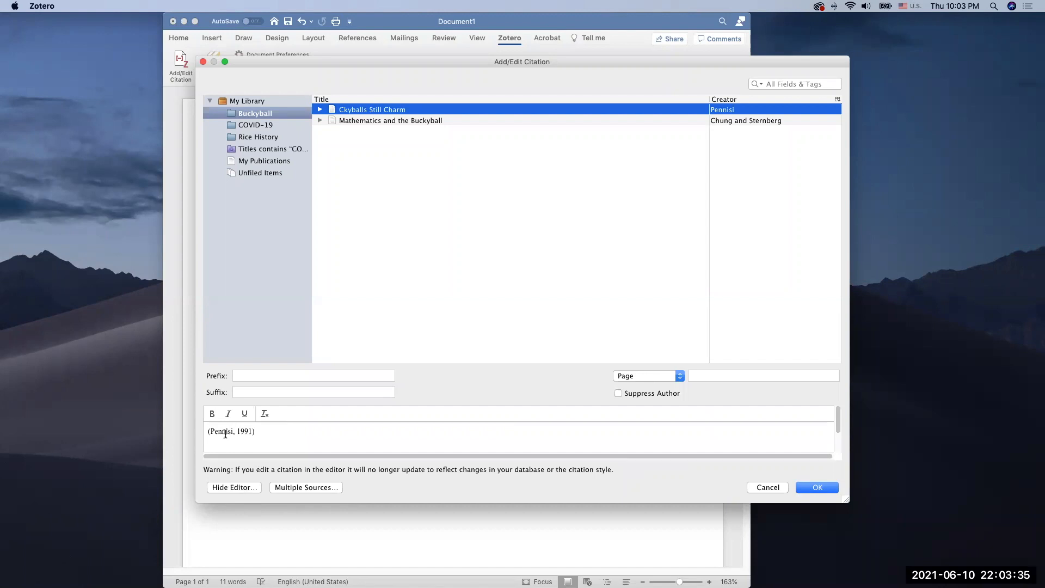
{"action": "left_click", "coordinate": [302, 489]}
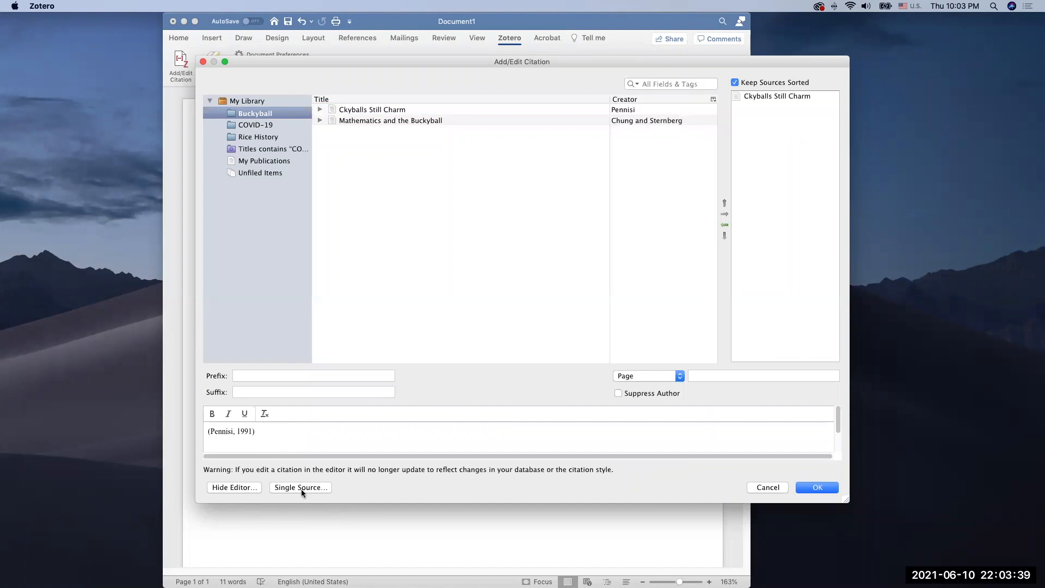
{"action": "left_click", "coordinate": [370, 109]}
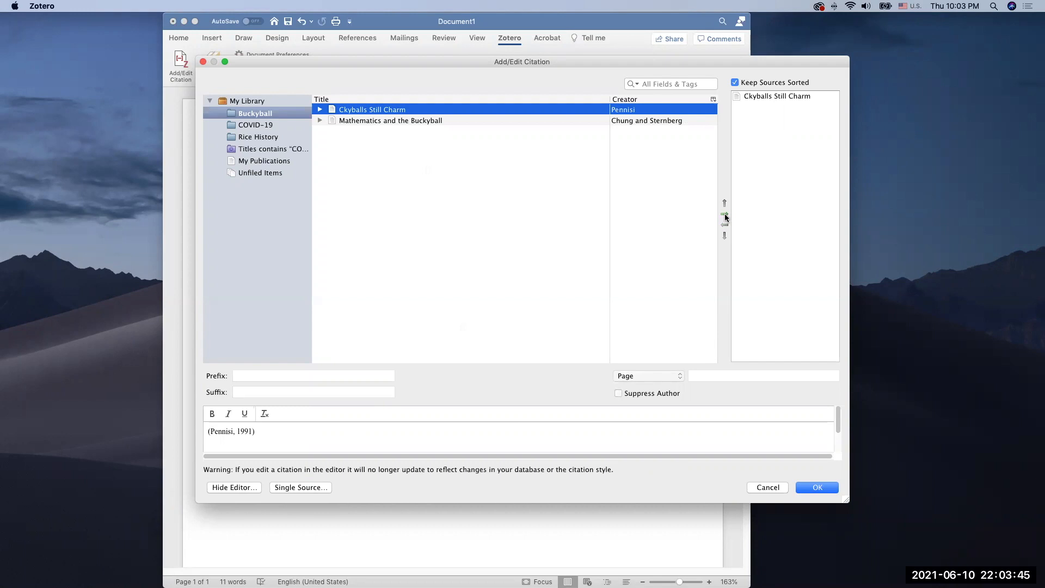
{"action": "left_click", "coordinate": [501, 123]}
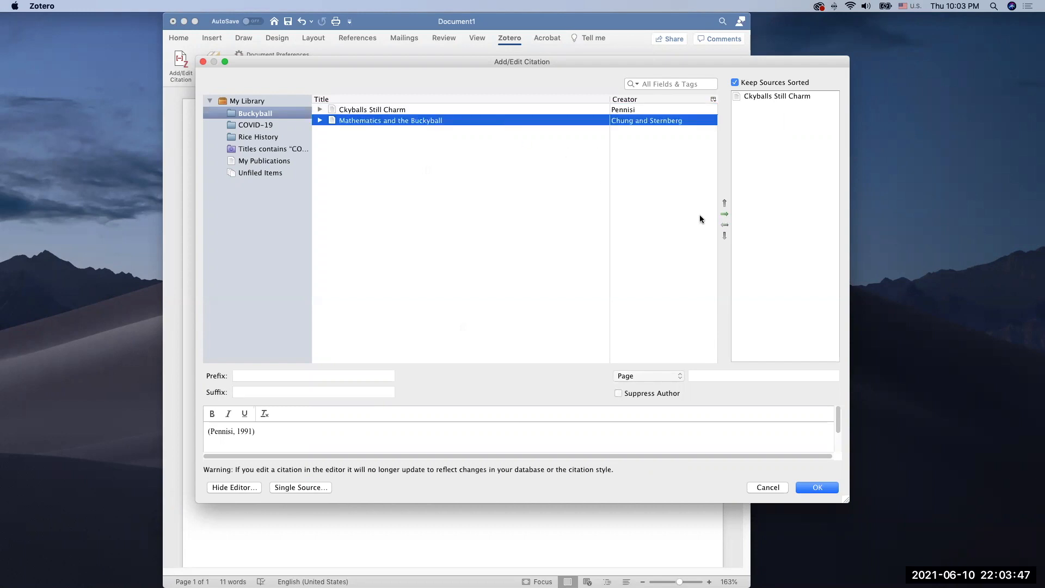
{"action": "left_click", "coordinate": [725, 215]}
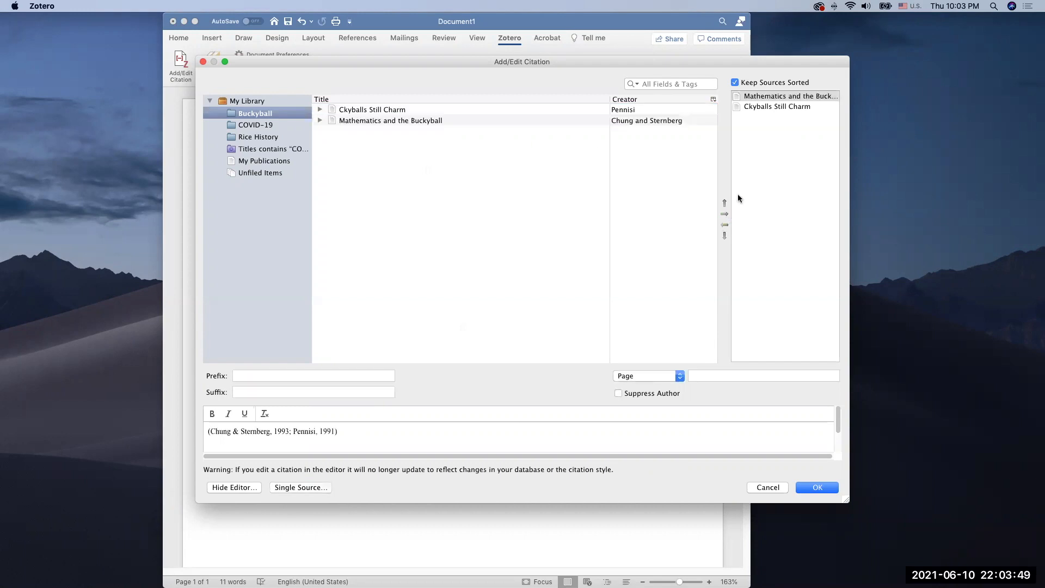
Check the available locator types, insert the two-source citation with the Page locator left blank, and end the second sentence with a period.
{"action": "left_click", "coordinate": [680, 375]}
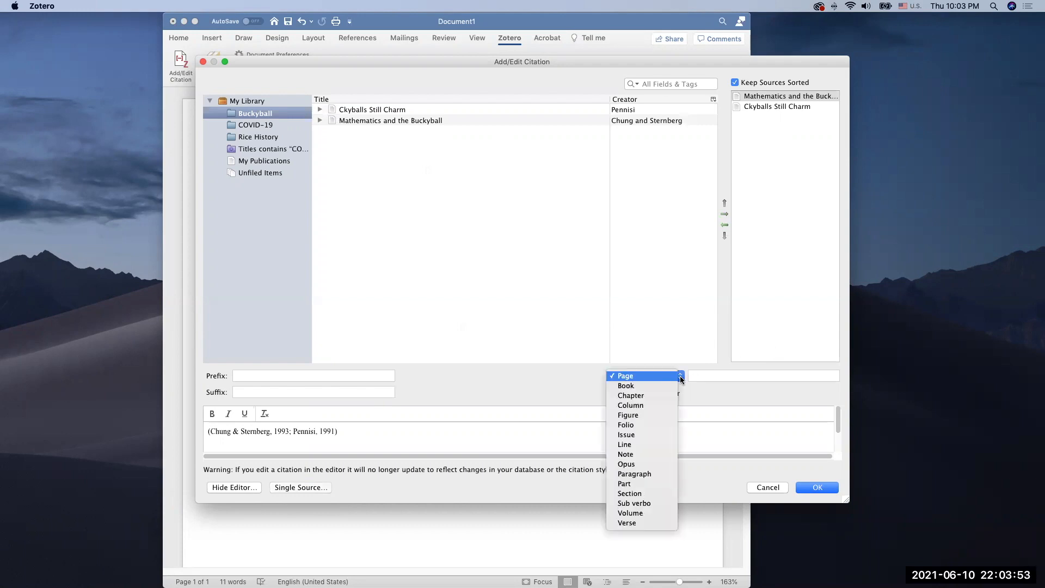
{"action": "left_click", "coordinate": [703, 346]}
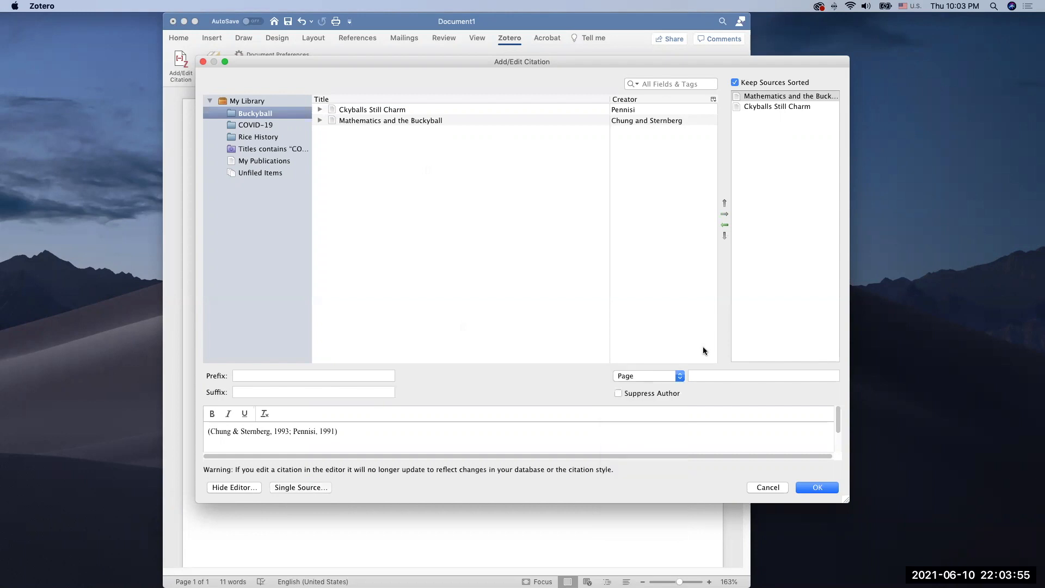
{"action": "left_click", "coordinate": [817, 487]}
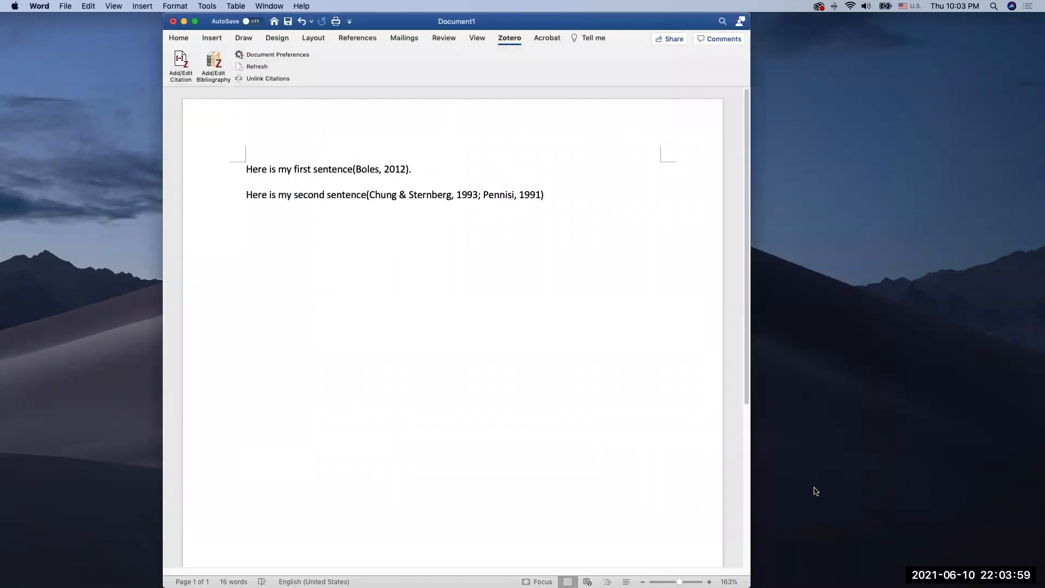
{"action": "type", "text": "."}
Add a "References" heading below the sentences and insert the Zotero bibliography under it.
{"action": "key", "text": "Return"}
{"action": "key", "text": "Return"}
{"action": "type", "text": "References"}
{"action": "key", "text": "Return"}
{"action": "left_click", "coordinate": [214, 66]}
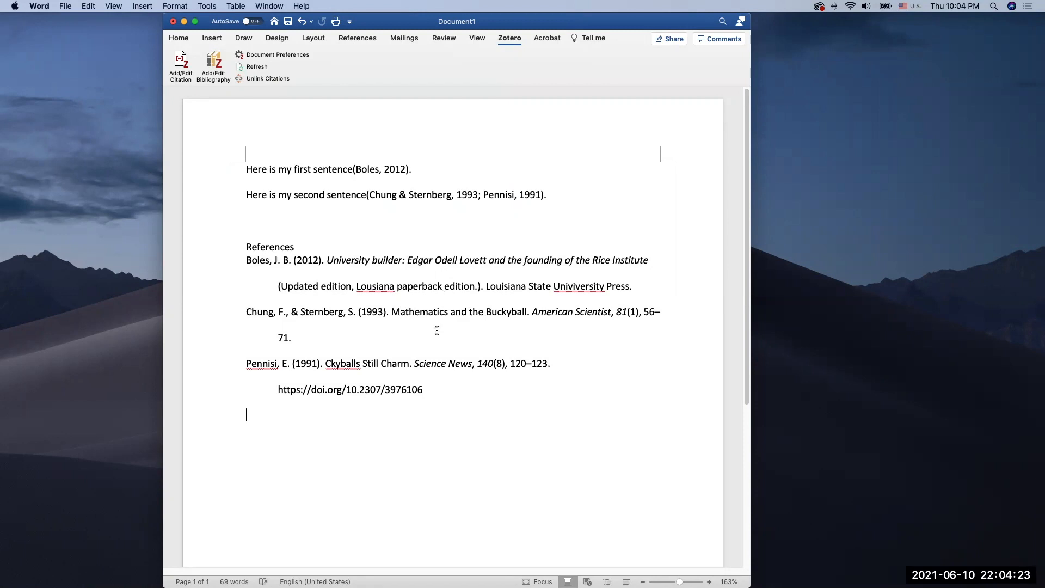
Try correcting the spelling of "Louisiana" and "University" directly in the first bibliography entry, and refresh the Zotero citations.
{"action": "left_click", "coordinate": [372, 284]}
{"action": "type", "text": "i"}
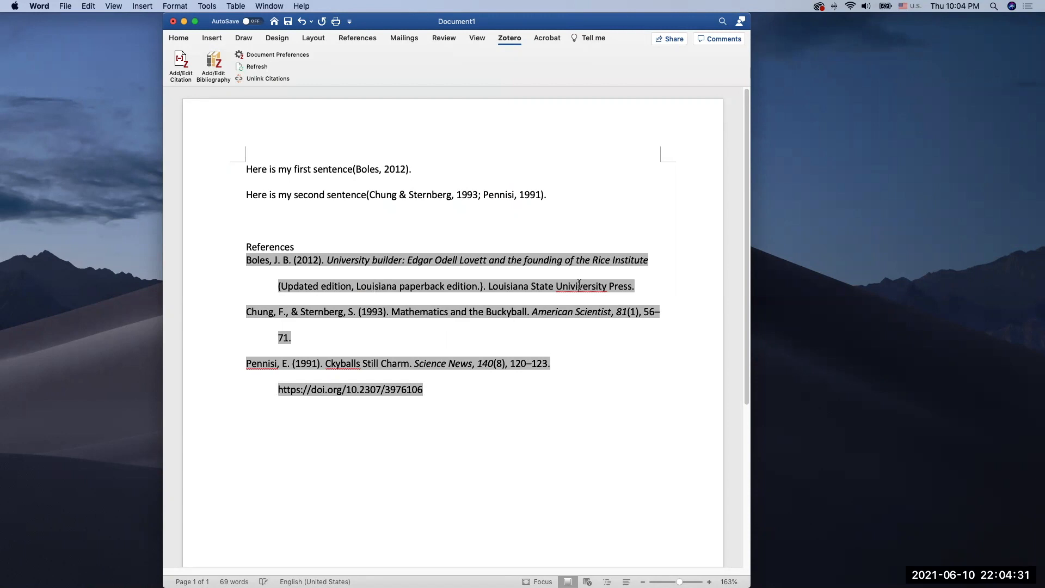
{"action": "key", "text": "BackSpace"}
{"action": "key", "text": "BackSpace"}
{"action": "left_click", "coordinate": [259, 71]}
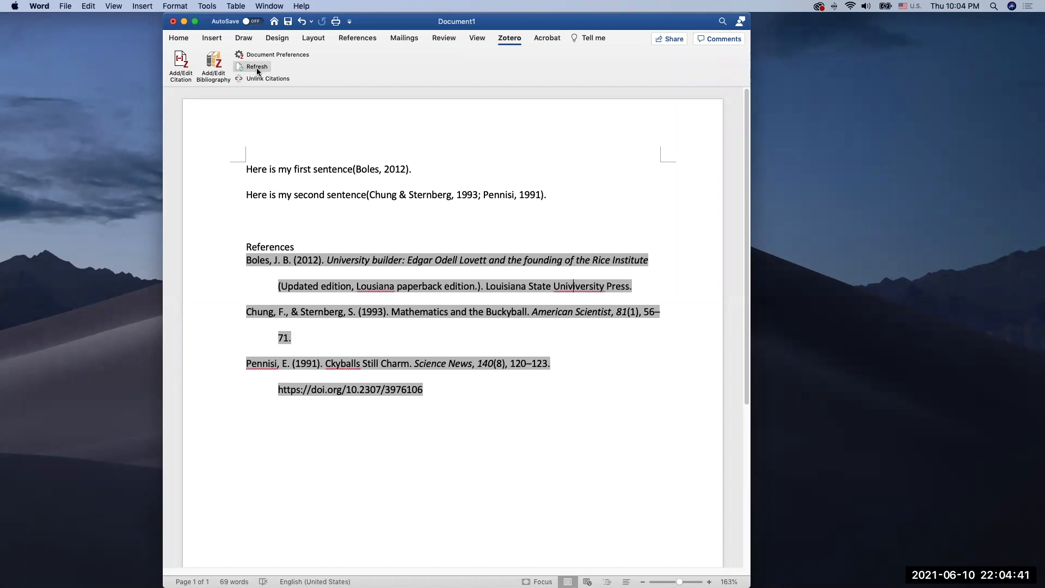
Switch to Zotero and correct the edition of the "University builder" book in Rice History to "Updated edition, Louisiana paperback edition.".
{"action": "mouse_move", "coordinate": [604, 586]}
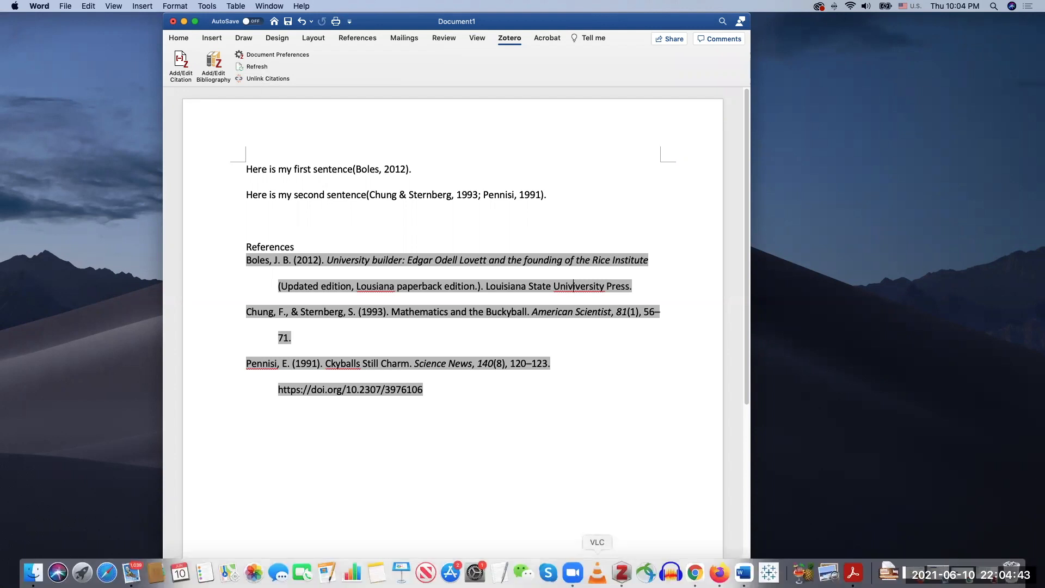
{"action": "left_click", "coordinate": [622, 572]}
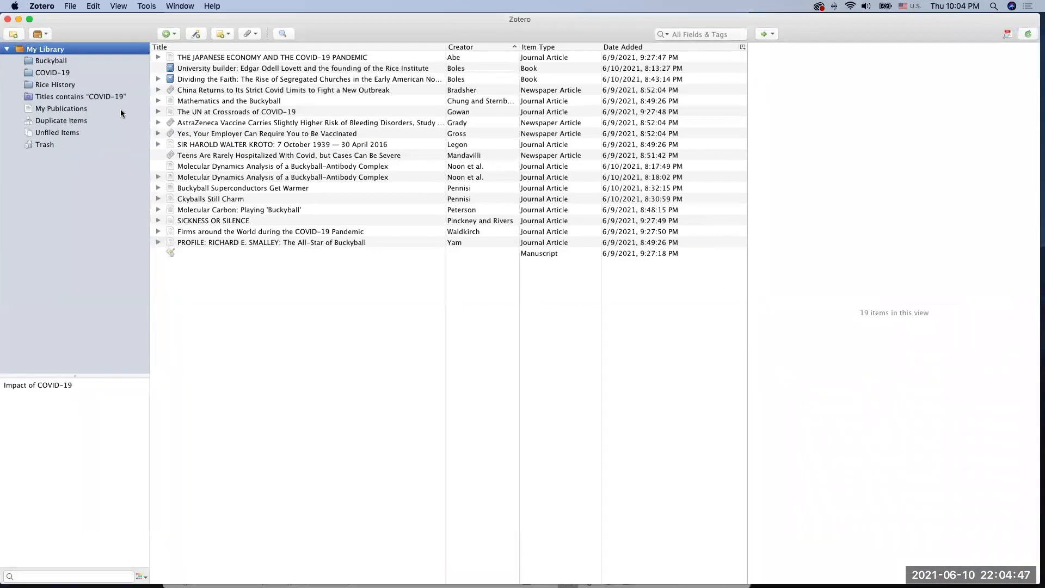
{"action": "left_click", "coordinate": [63, 84]}
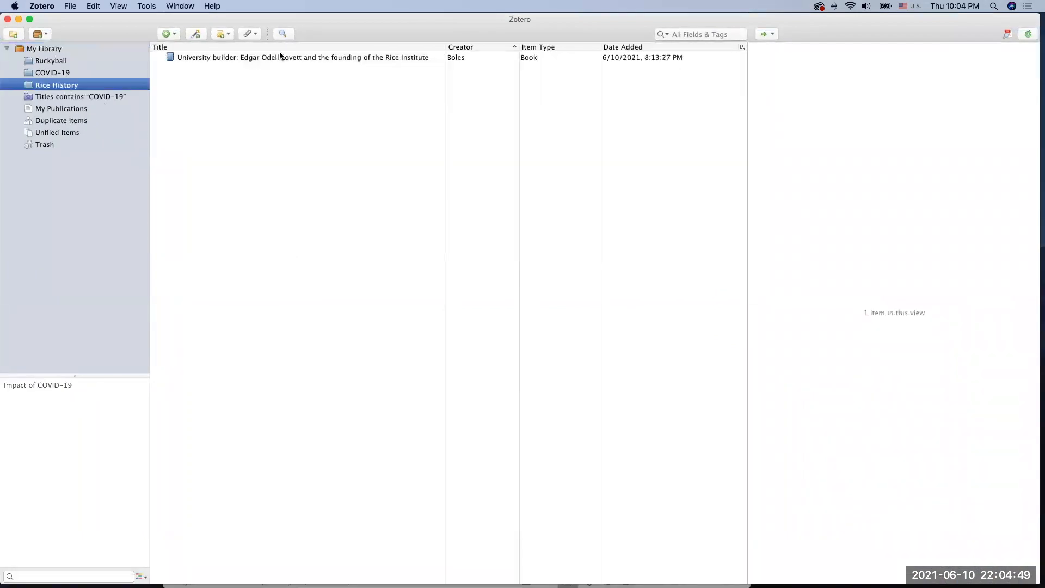
{"action": "left_click", "coordinate": [273, 57]}
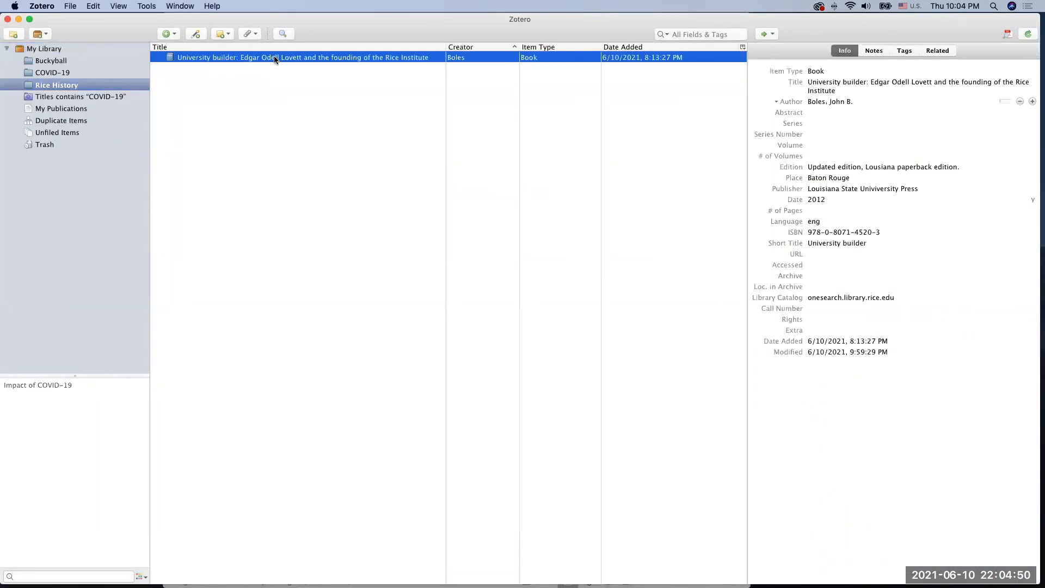
{"action": "left_click", "coordinate": [881, 167]}
{"action": "left_click", "coordinate": [885, 170]}
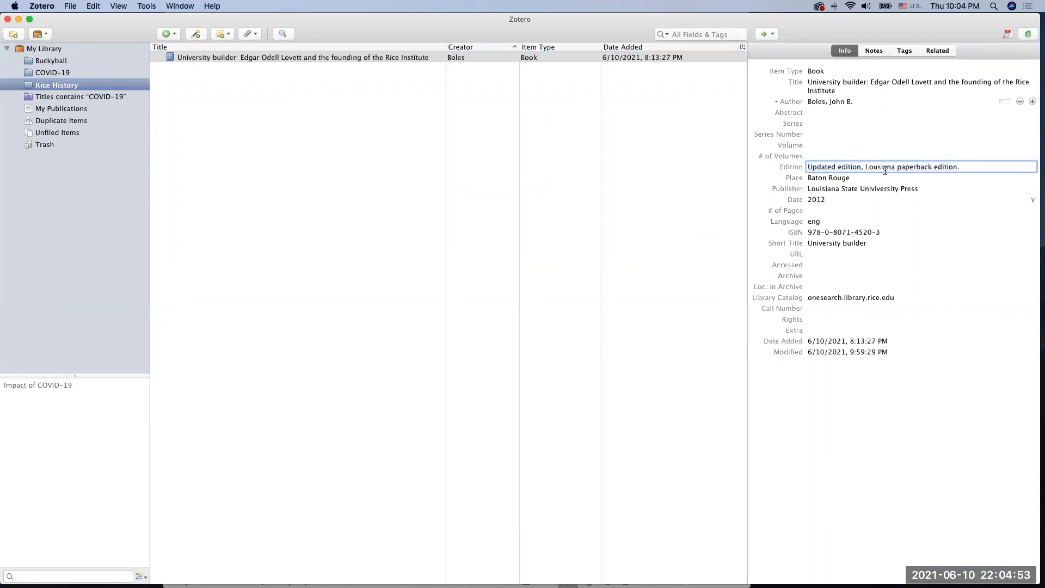
{"action": "type", "text": "i"}
Correct the book's publisher to "Louisiana State University Press".
{"action": "left_click", "coordinate": [871, 188]}
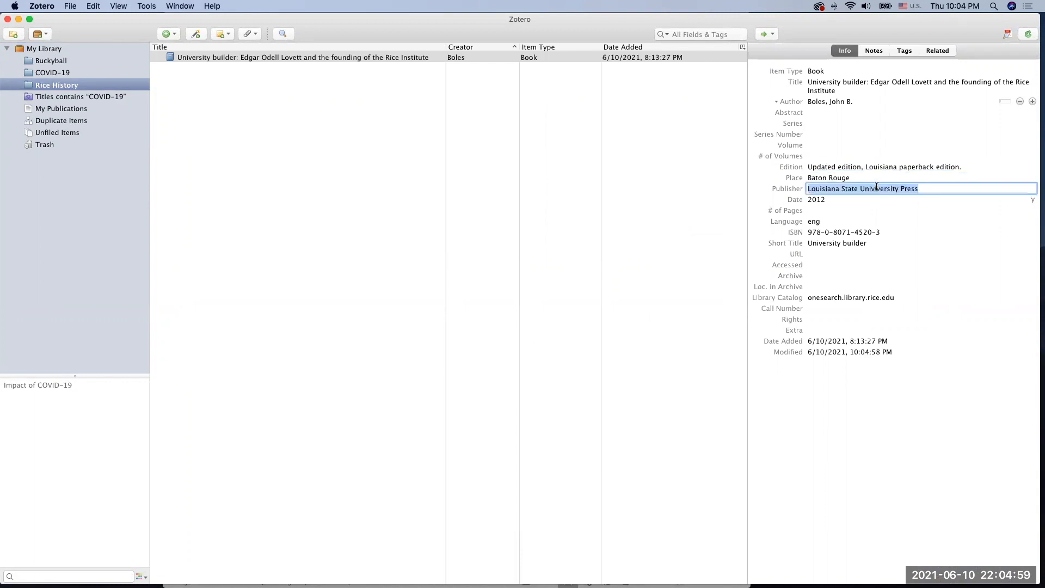
{"action": "left_click", "coordinate": [882, 190]}
{"action": "key", "text": "BackSpace"}
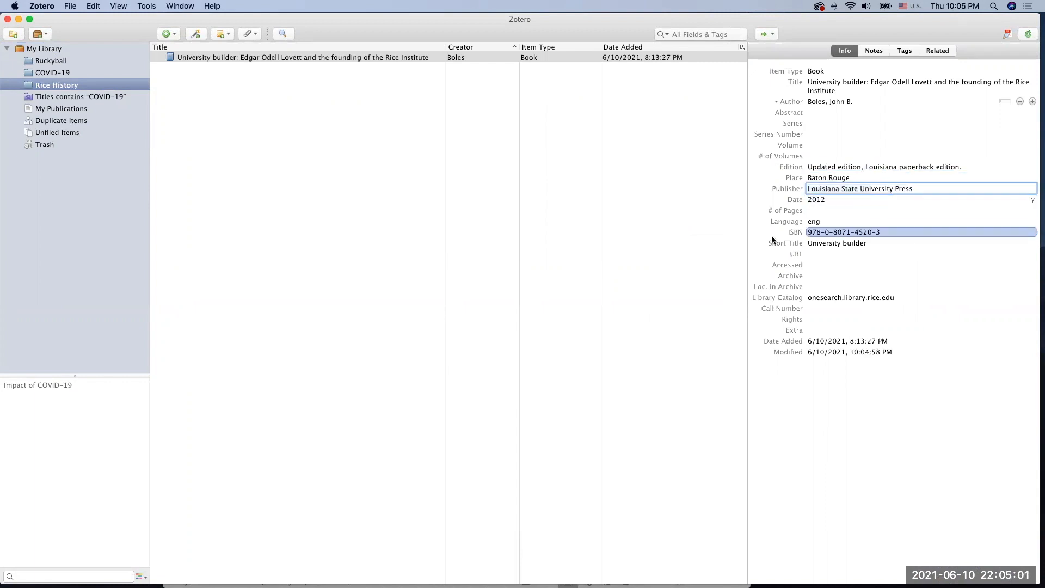
{"action": "left_click", "coordinate": [835, 264]}
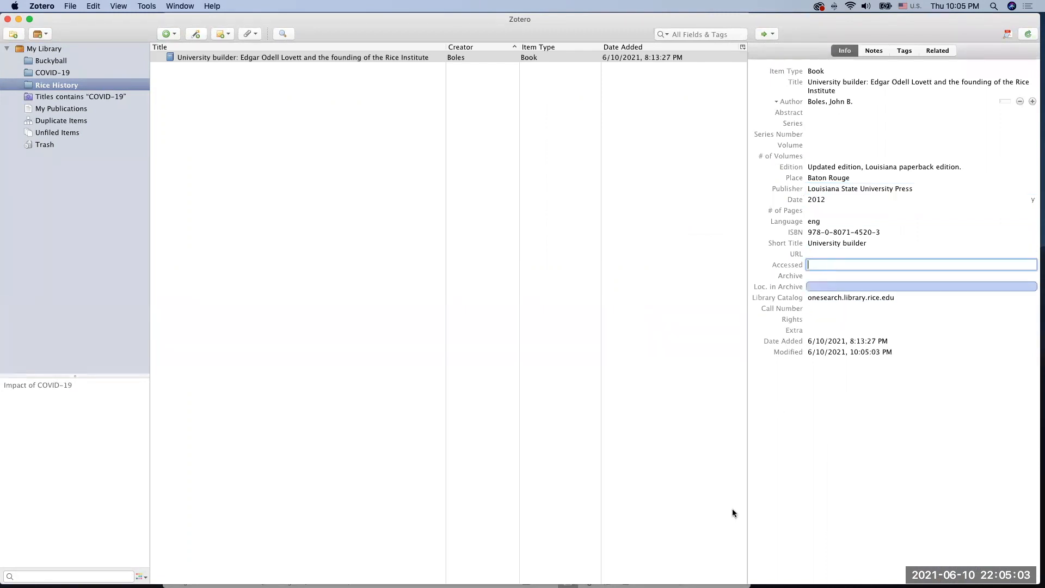
Switch back to the Word document and refresh the Zotero citations to update the bibliography with the corrected book details.
{"action": "mouse_move", "coordinate": [711, 578]}
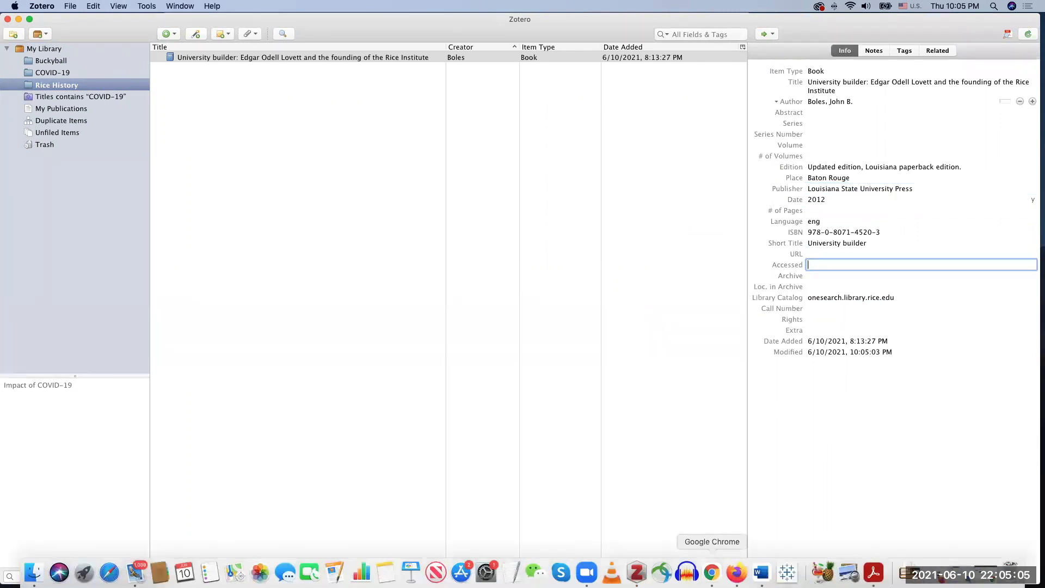
{"action": "left_click", "coordinate": [762, 571]}
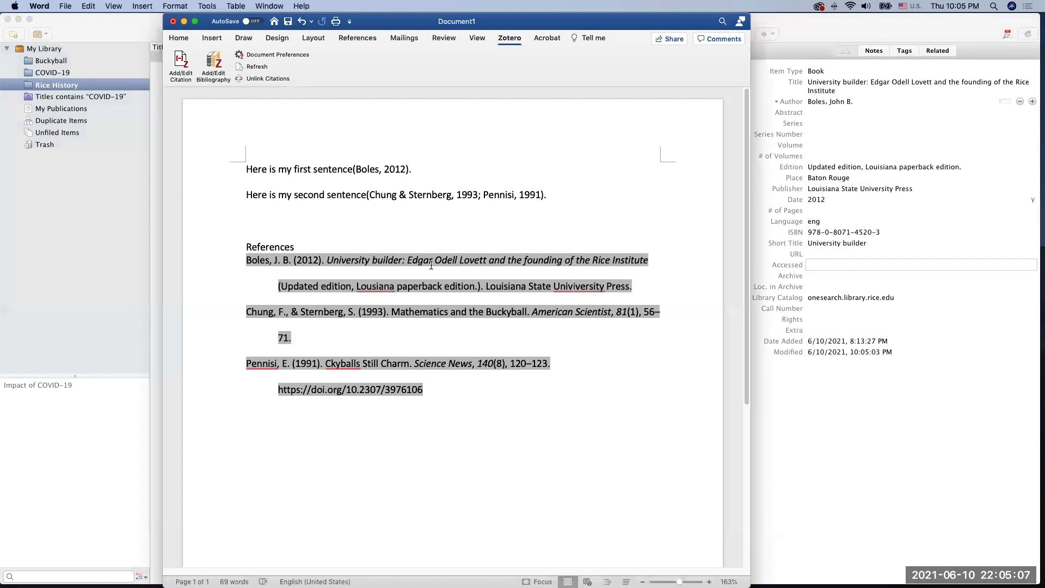
{"action": "left_click", "coordinate": [258, 68]}
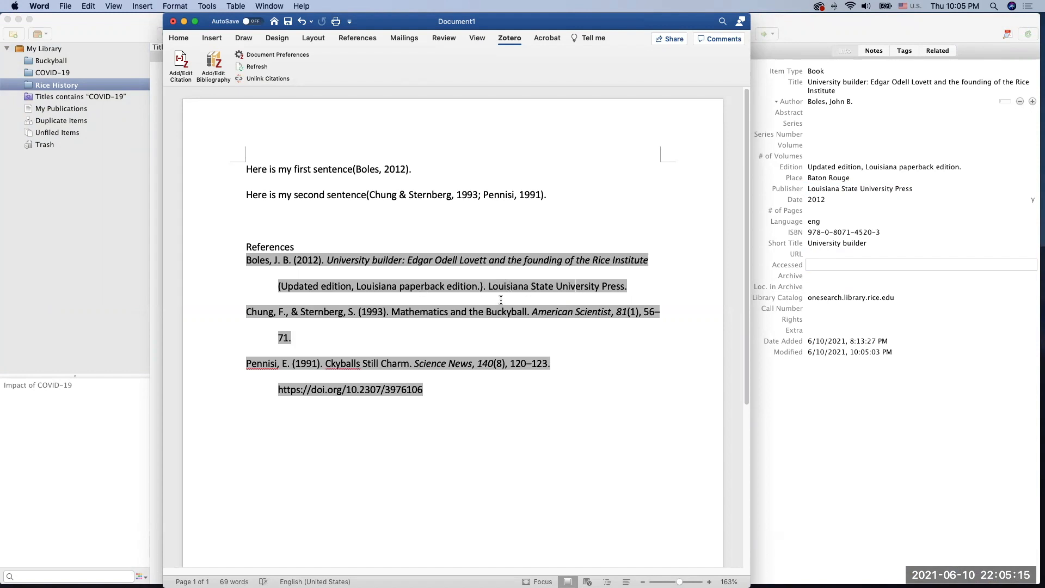
Add a new line below the second sentence reading "Here is my third sentence".
{"action": "left_click", "coordinate": [323, 212]}
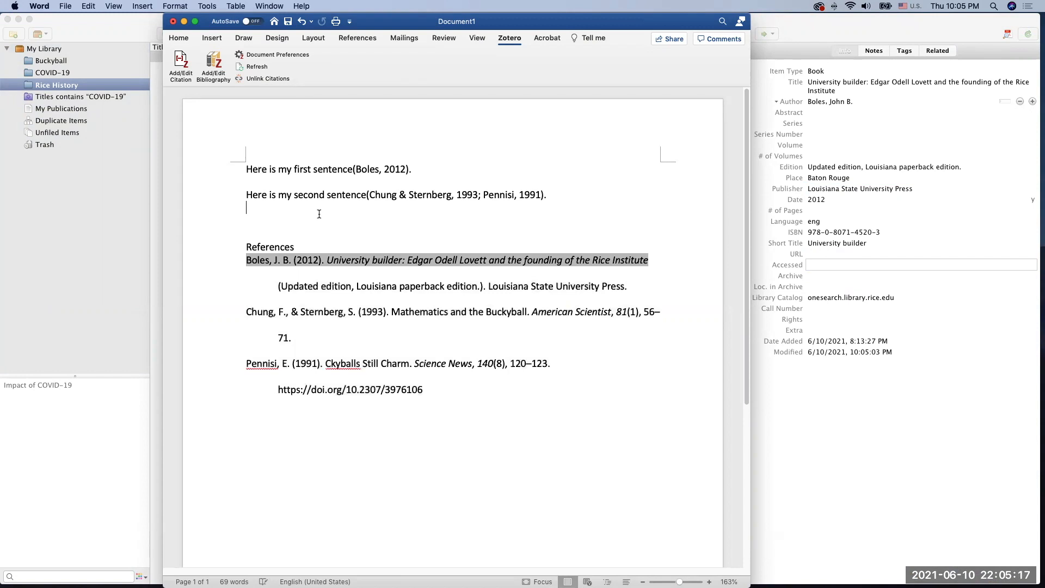
{"action": "key", "text": "Return"}
{"action": "type", "text": "Here is my first sentence"}
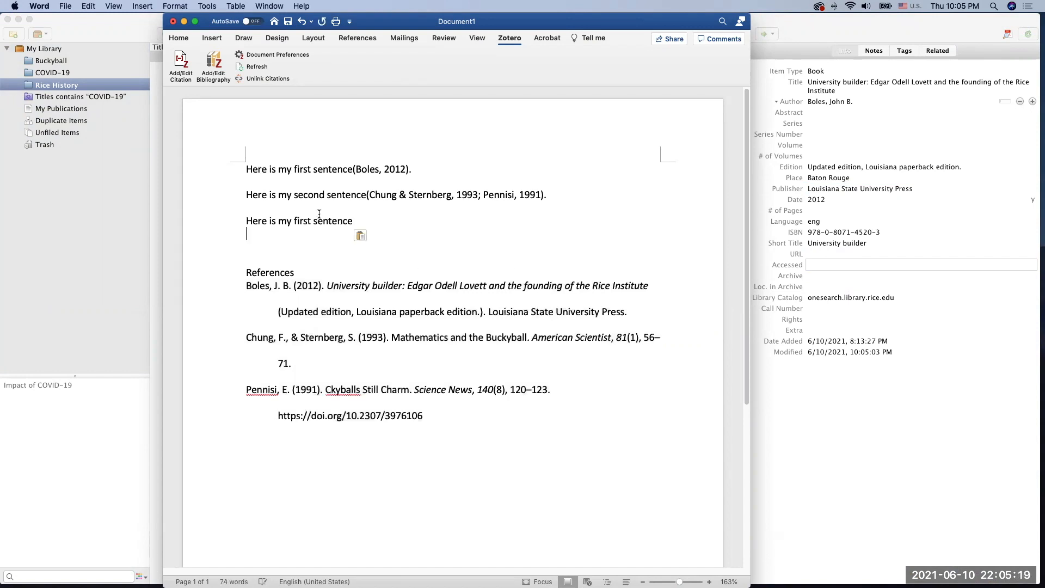
{"action": "left_click", "coordinate": [310, 220]}
{"action": "key", "text": "BackSpace"}
{"action": "key", "text": "BackSpace"}
{"action": "key", "text": "BackSpace"}
{"action": "key", "text": "BackSpace"}
{"action": "key", "text": "BackSpace"}
{"action": "type", "text": "third"}
Cite the 2020 book "Dividing the Faith" after the third sentence, finding it by its author's surname.
{"action": "left_click", "coordinate": [181, 62]}
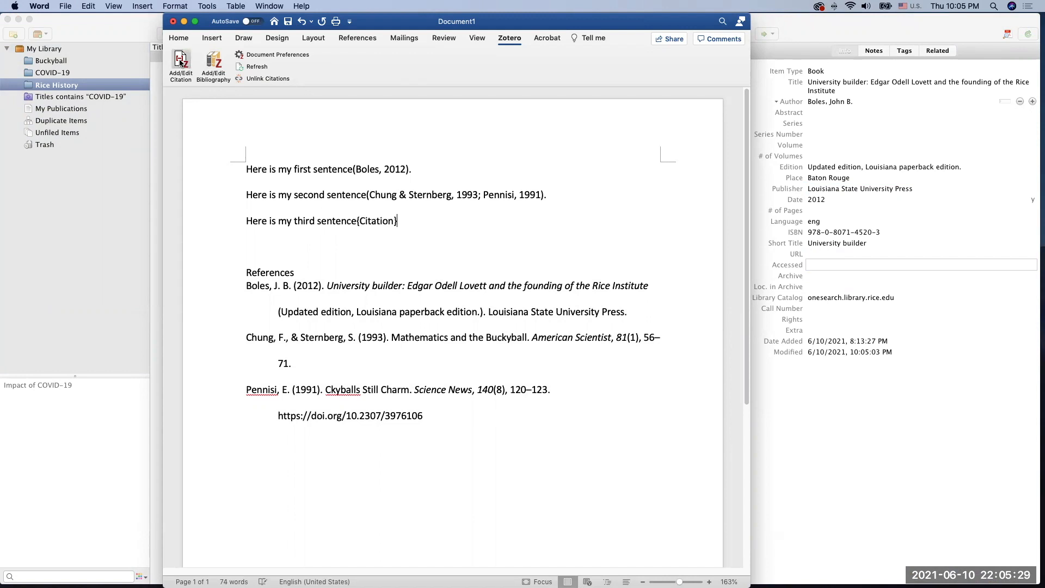
{"action": "type", "text": "boles"}
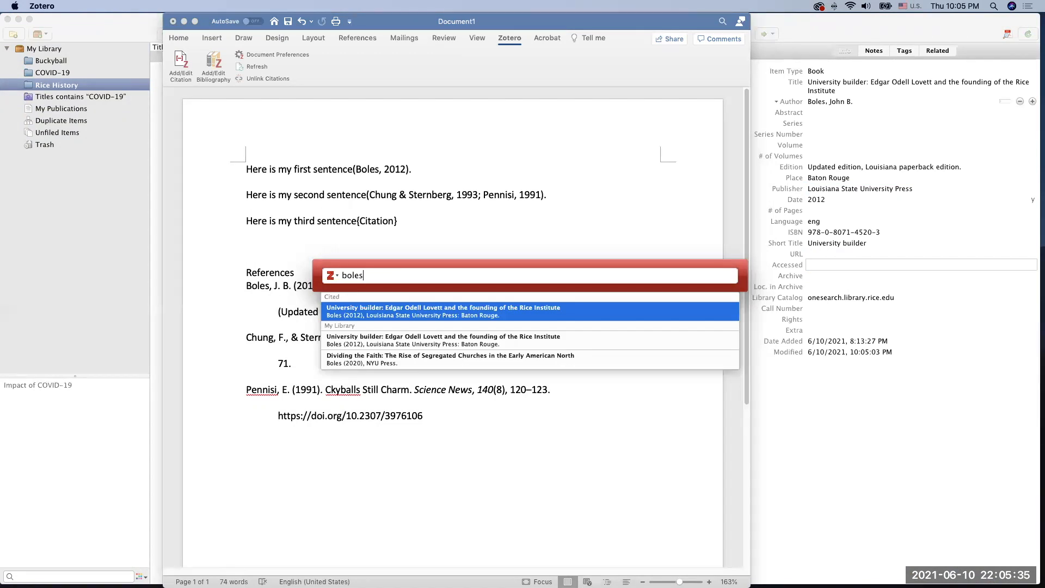
{"action": "left_click", "coordinate": [406, 363]}
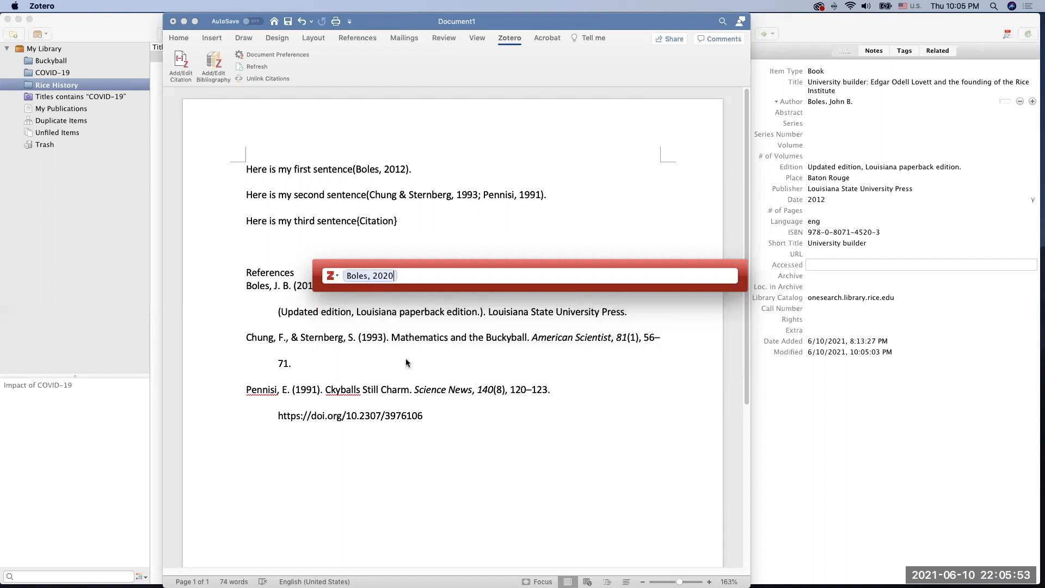
{"action": "key", "text": "Return"}
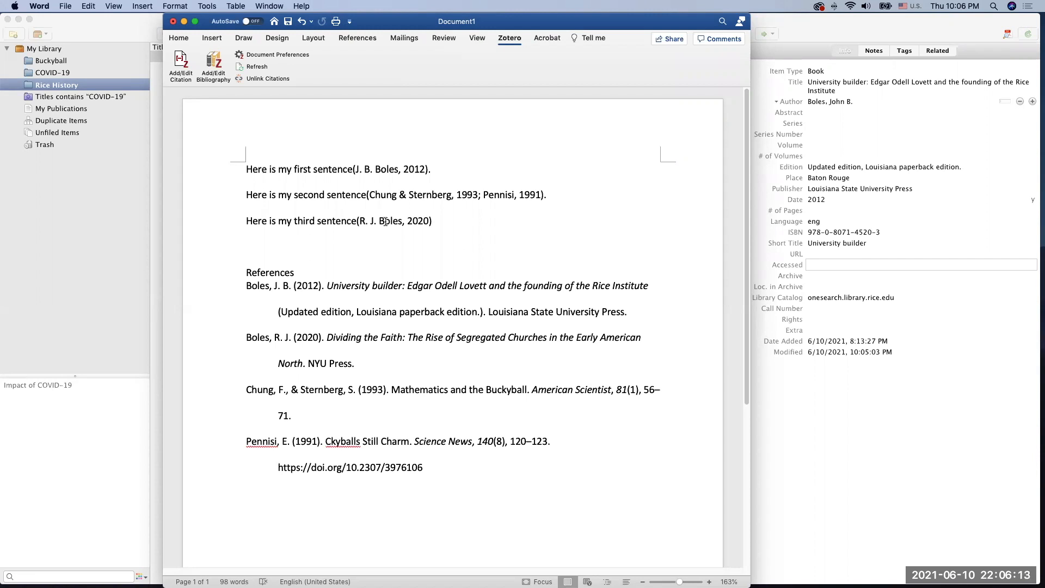
Compare the in-text citations of the first and third sentences for how they distinguish two authors sharing a surname.
{"action": "left_click", "coordinate": [359, 220]}
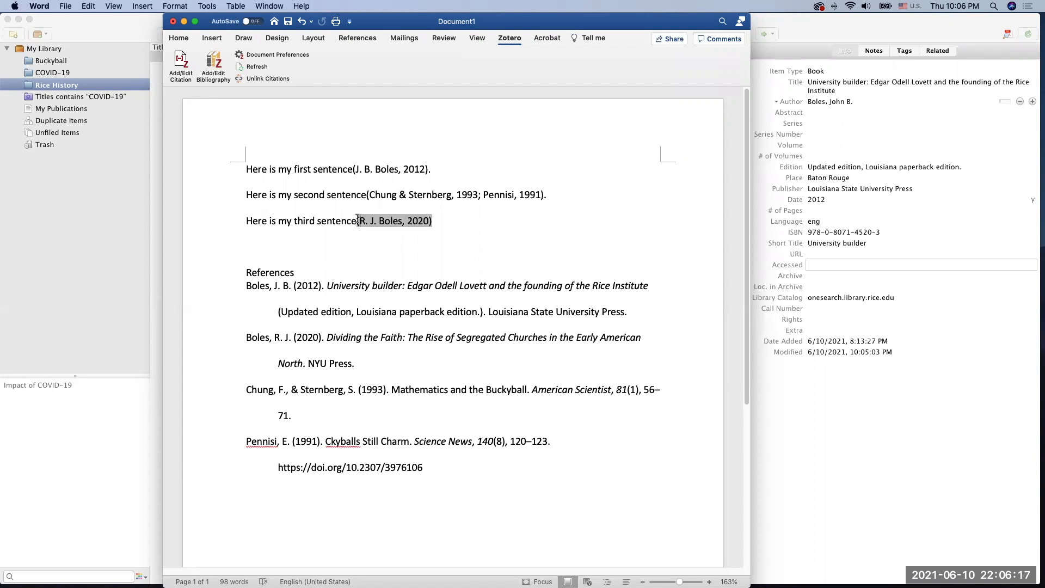
{"action": "left_click_drag", "start_coordinate": [357, 220], "coordinate": [422, 221]}
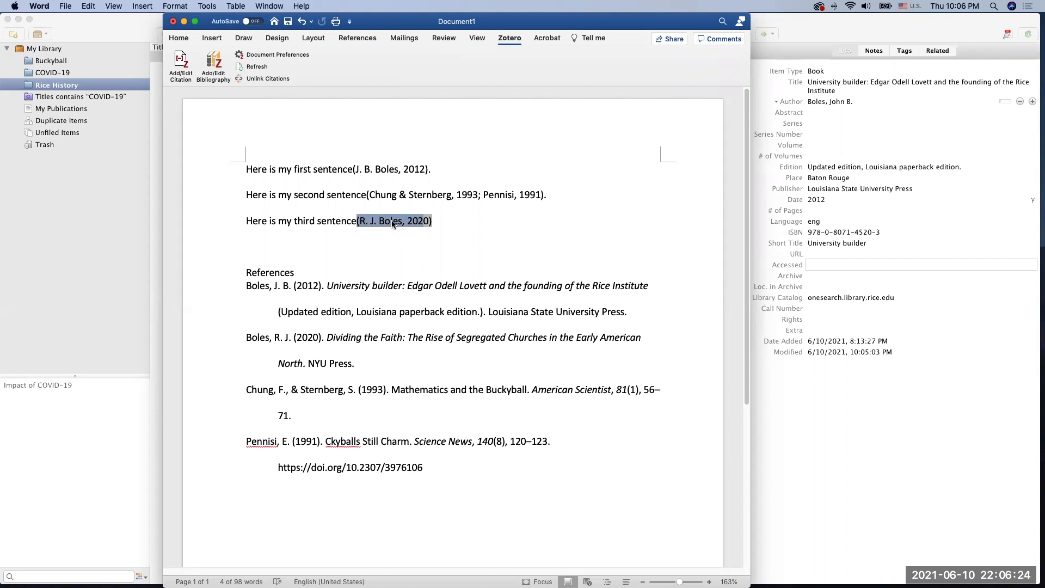
{"action": "left_click", "coordinate": [362, 168]}
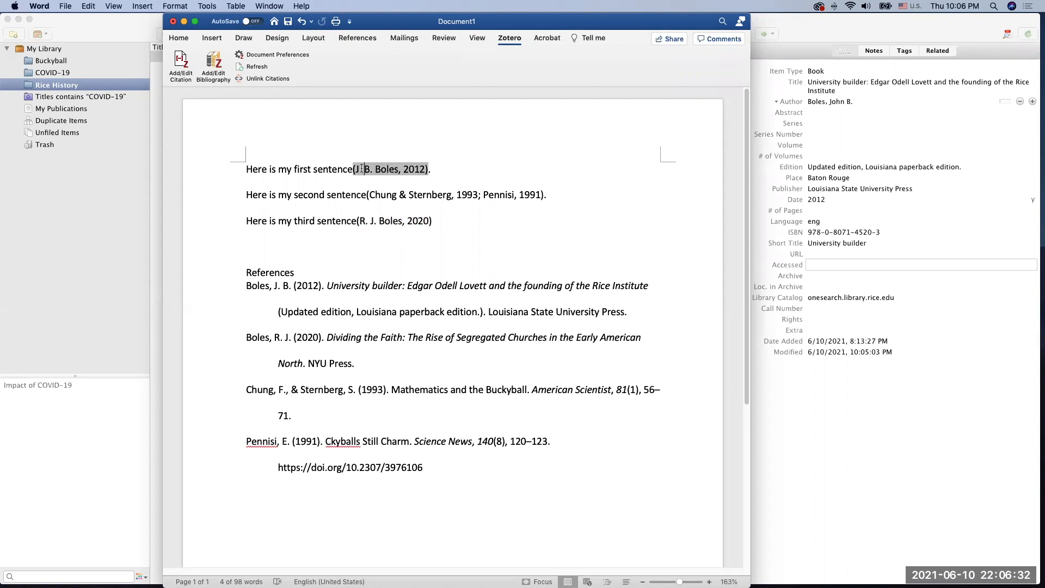
{"action": "left_click", "coordinate": [371, 221]}
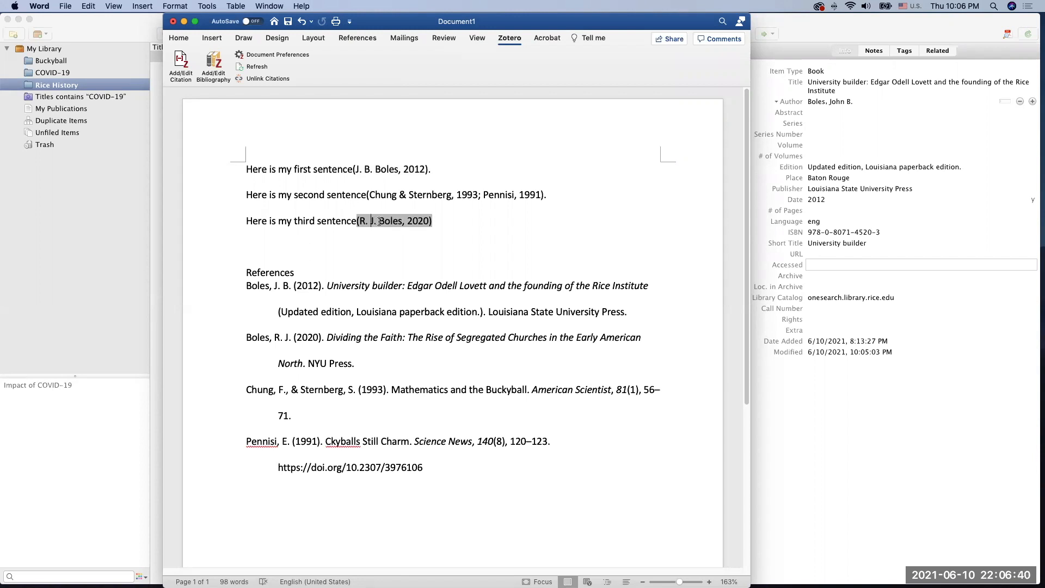
{"action": "left_click_drag", "start_coordinate": [378, 222], "coordinate": [357, 221]}
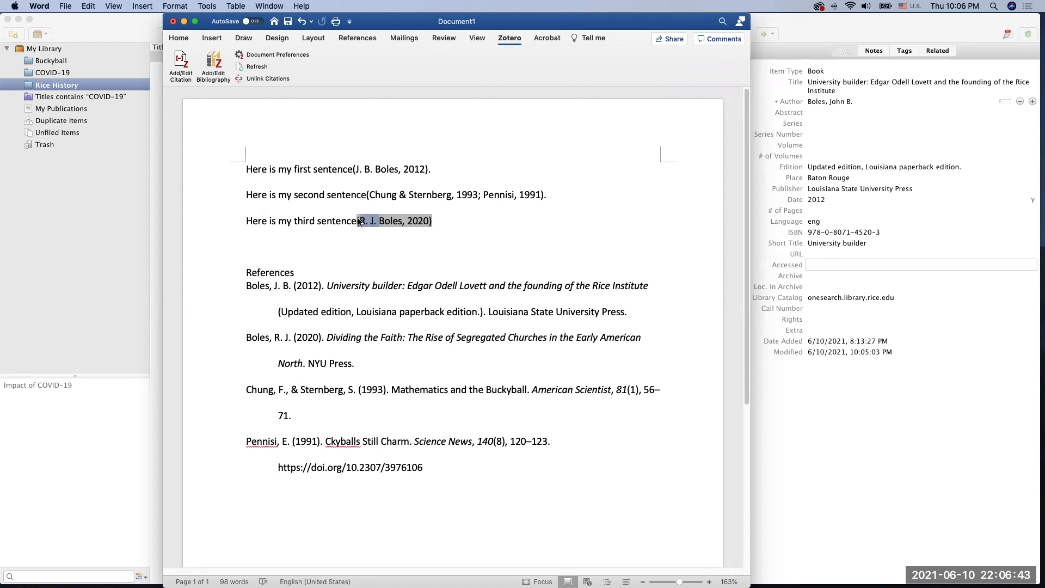
{"action": "left_click", "coordinate": [384, 168]}
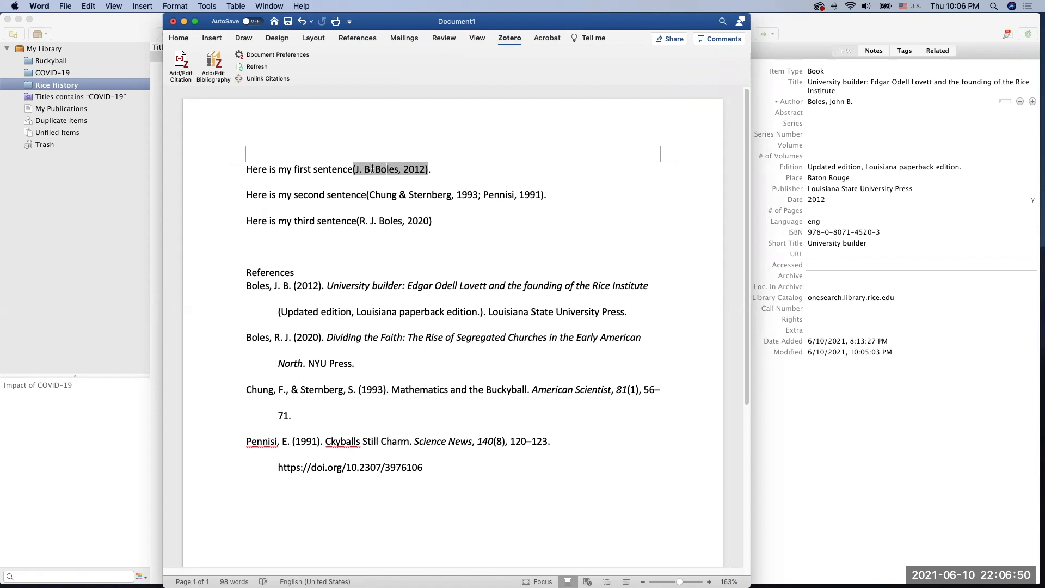
Review the citation style in the Zotero document preferences and close them without changes.
{"action": "left_click", "coordinate": [398, 194]}
{"action": "left_click", "coordinate": [269, 56]}
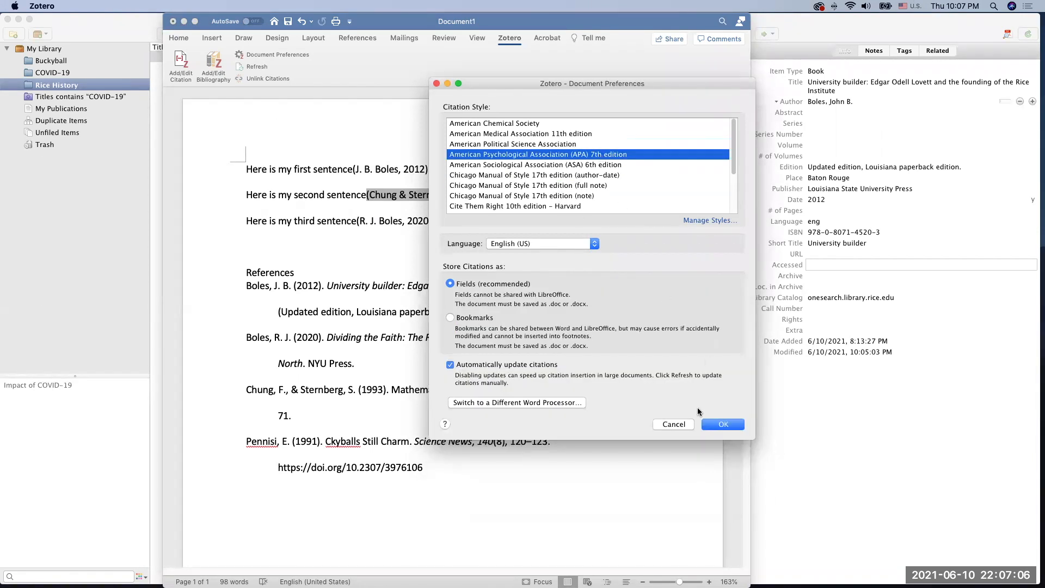
{"action": "left_click", "coordinate": [673, 424]}
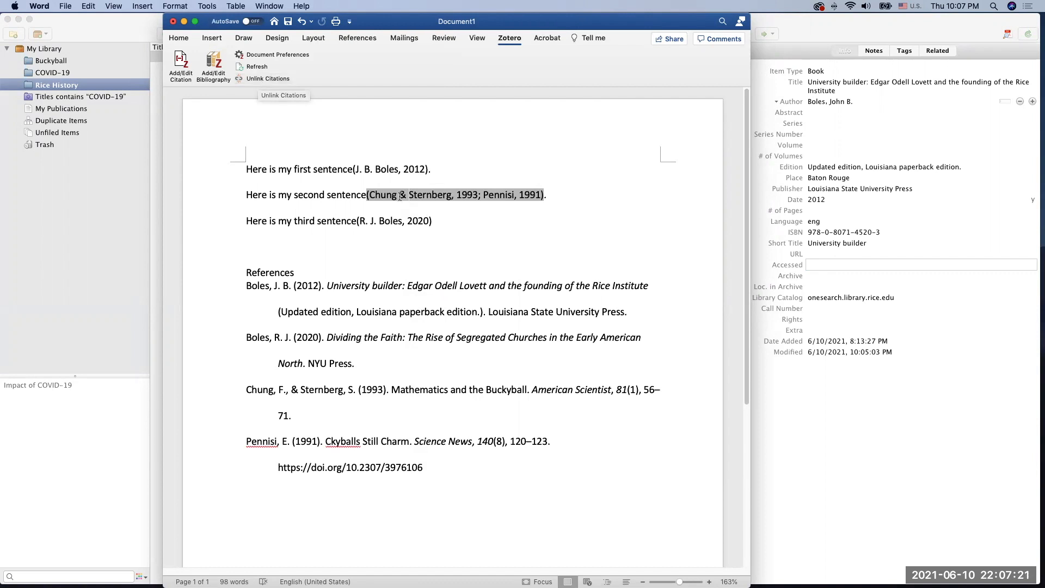
Inspect the in-text citations of all three sentences and the bibliography to see which text is linked to Zotero.
{"action": "left_click", "coordinate": [378, 168]}
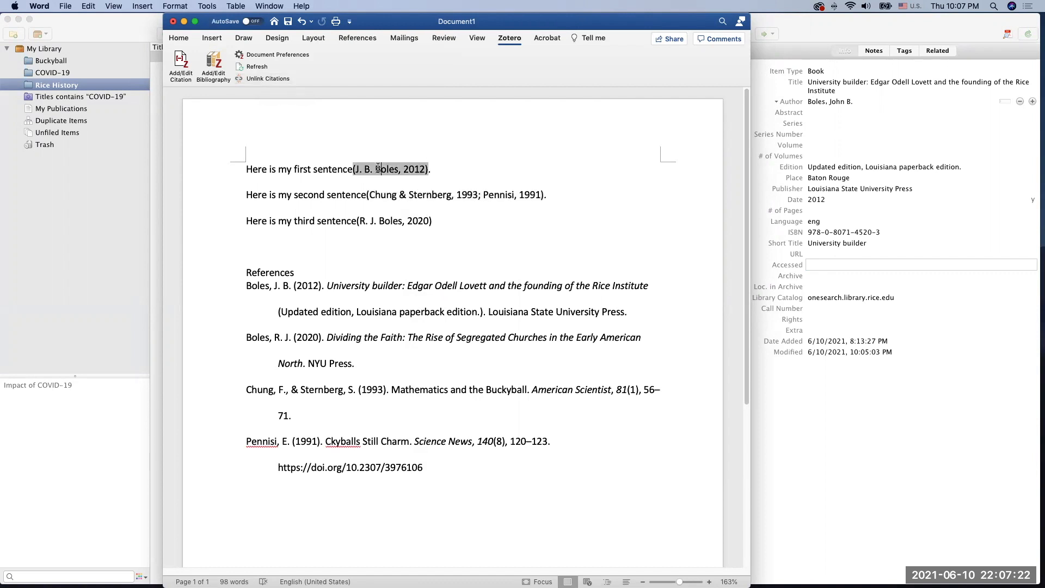
{"action": "left_click", "coordinate": [397, 194]}
{"action": "left_click", "coordinate": [383, 222]}
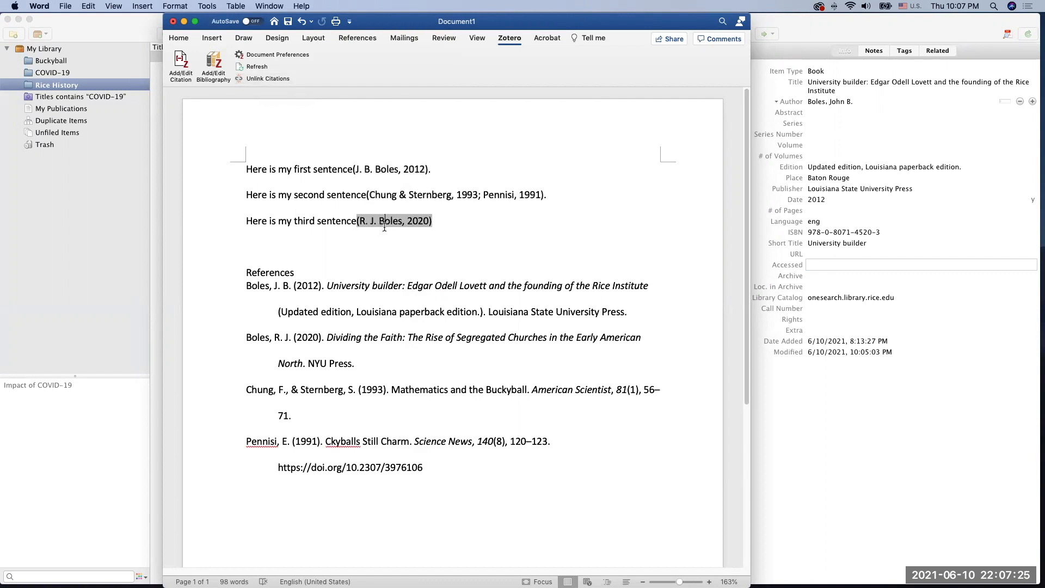
{"action": "left_click", "coordinate": [408, 195]}
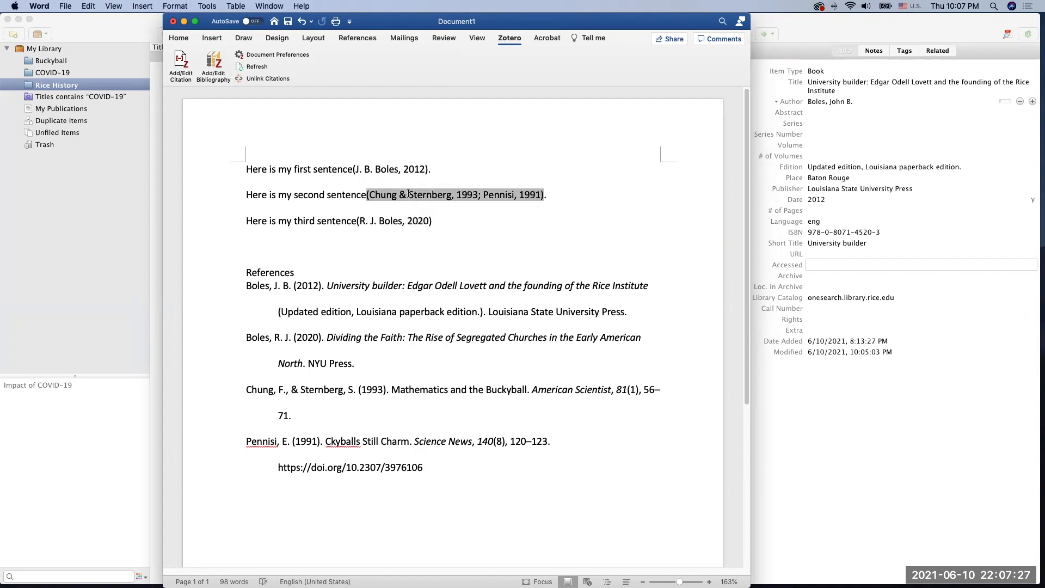
{"action": "left_click", "coordinate": [358, 169]}
{"action": "left_click", "coordinate": [392, 294]}
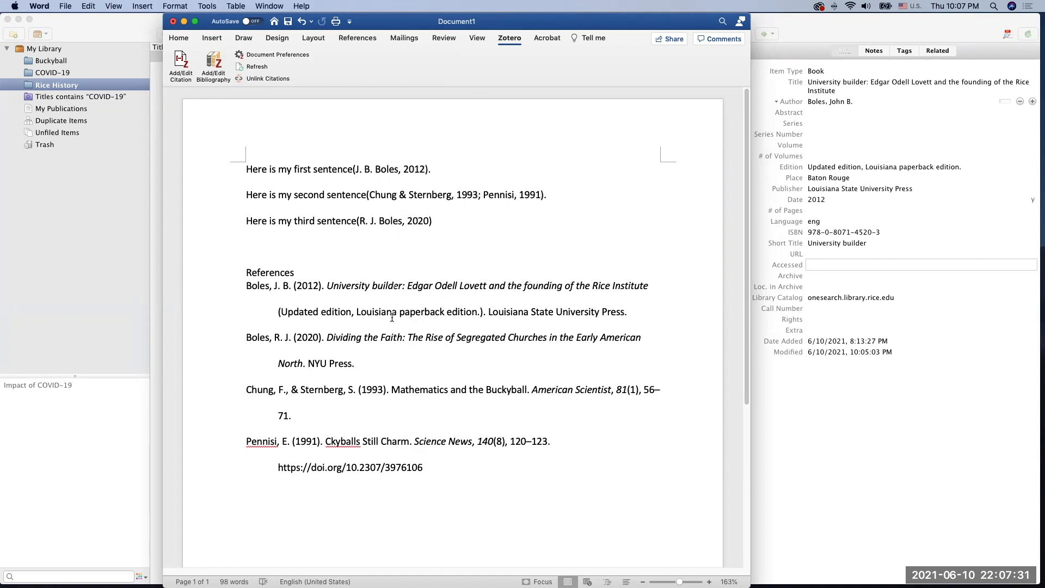
{"action": "left_click", "coordinate": [392, 315]}
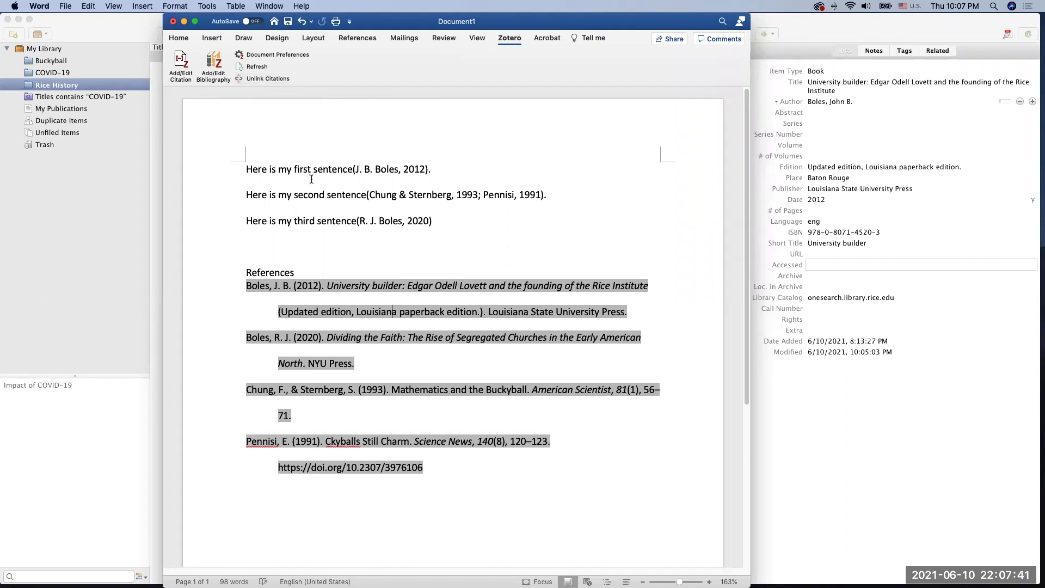
{"action": "left_click", "coordinate": [370, 170]}
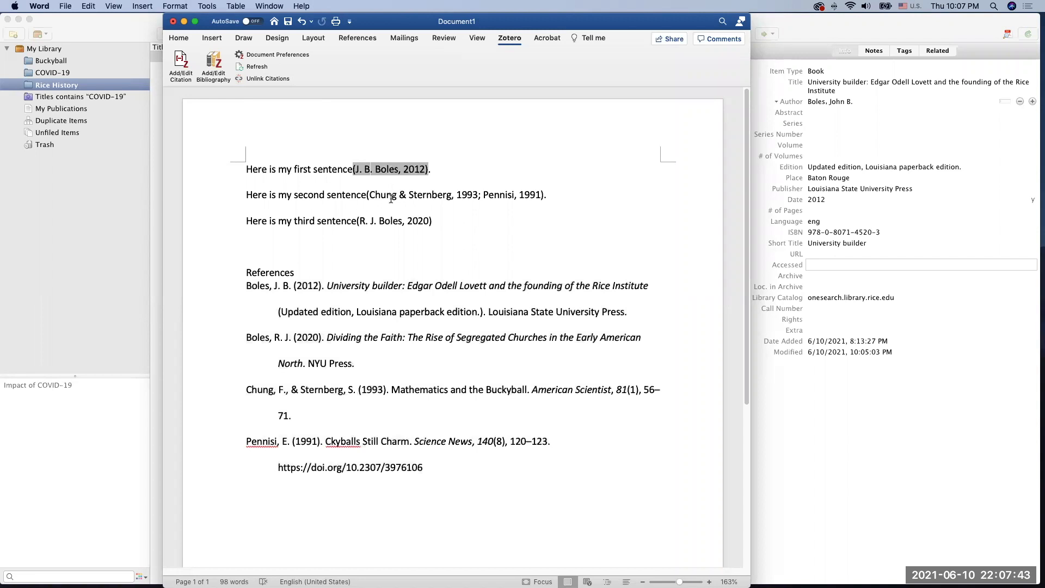
{"action": "left_click", "coordinate": [247, 169]}
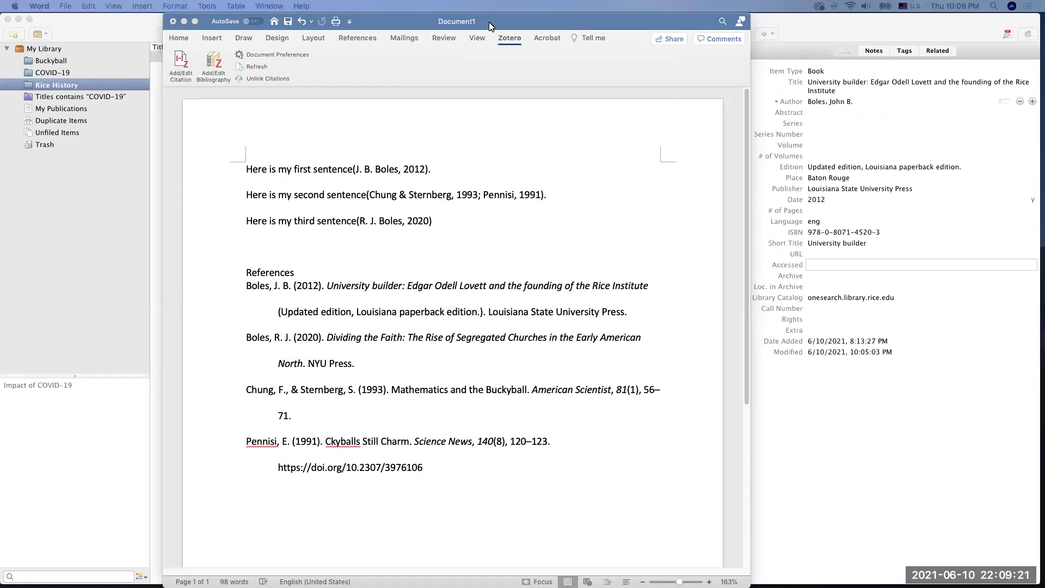
Add blank space below the bibliography and arrange the Word and Zotero windows so that both are visible.
{"action": "left_click_drag", "start_coordinate": [499, 24], "coordinate": [759, 24]}
{"action": "scroll", "coordinate": [670, 332], "scroll_direction": "down", "scroll_amount": 3}
{"action": "scroll", "coordinate": [669, 333], "scroll_direction": "down", "scroll_amount": 5}
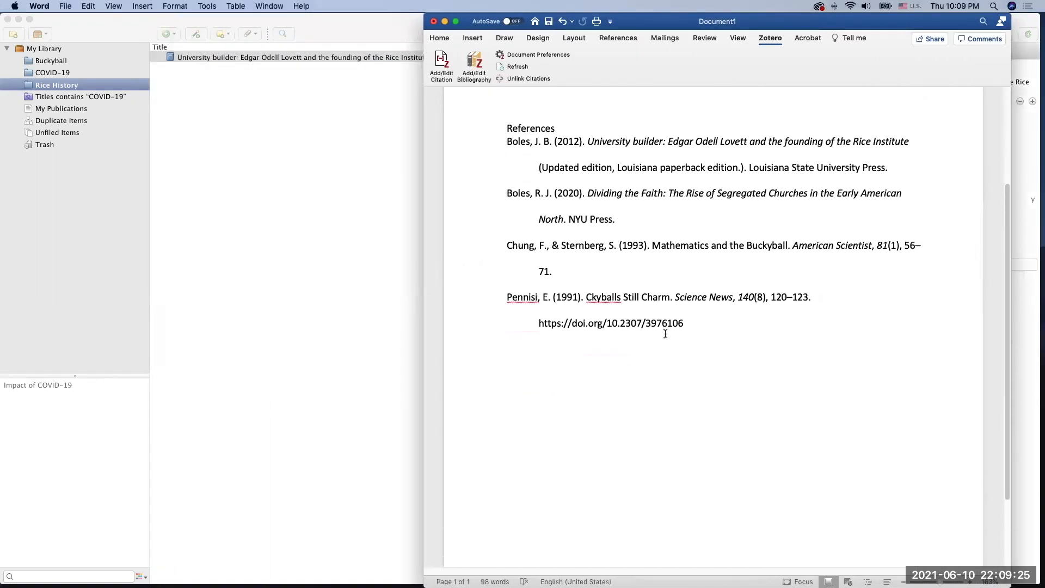
{"action": "key", "text": "Return"}
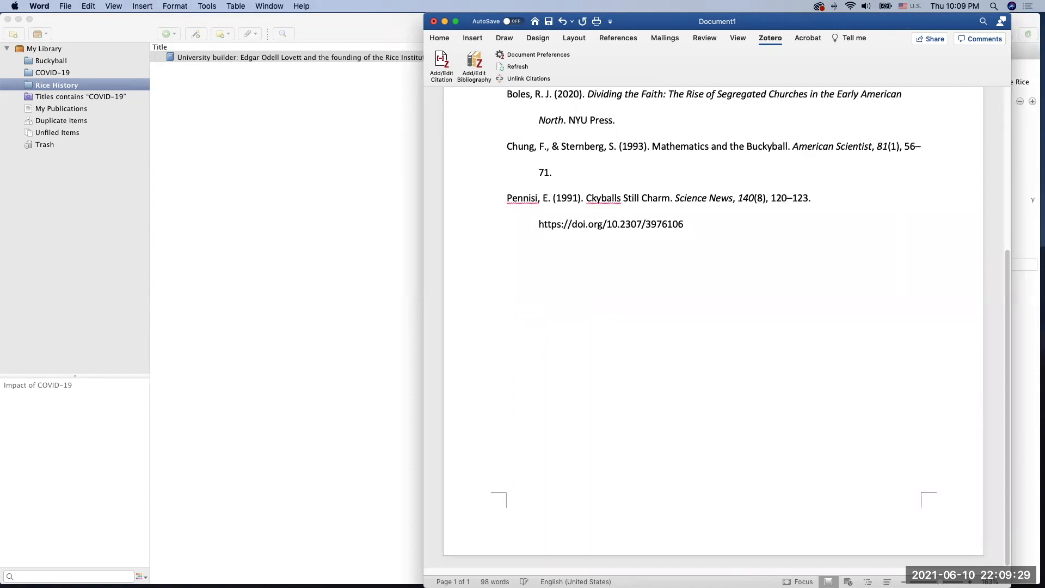
{"action": "left_click", "coordinate": [236, 224]}
{"action": "left_click_drag", "start_coordinate": [1038, 19], "coordinate": [629, 65]}
{"action": "left_click_drag", "start_coordinate": [459, 65], "coordinate": [462, 15]}
{"action": "left_click_drag", "start_coordinate": [672, 22], "coordinate": [741, 22]}
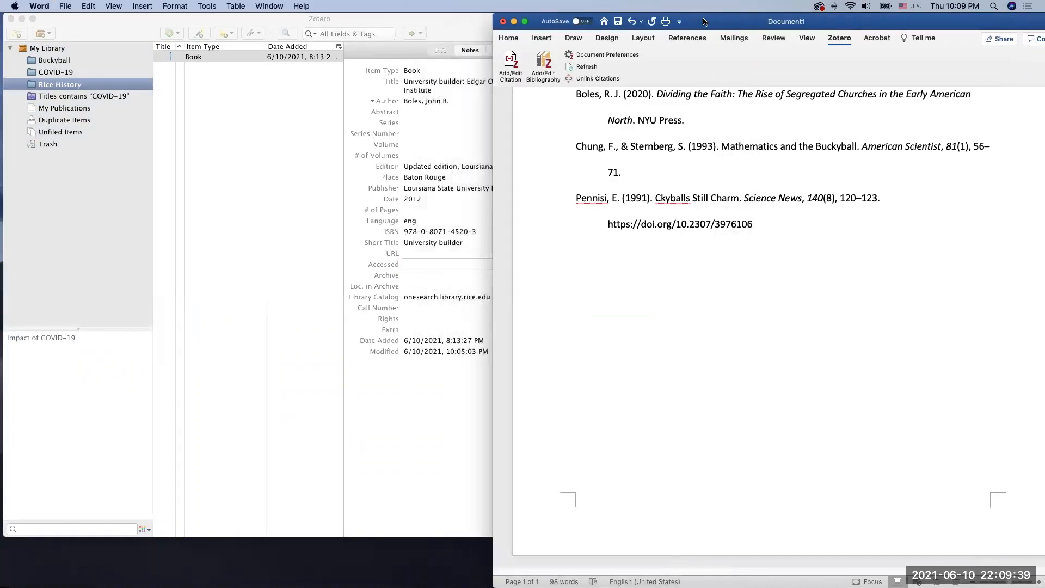
Copy all five items of Zotero's COVID-19 collection as formatted references into the Word document below the bibliography.
{"action": "left_click", "coordinate": [60, 72]}
{"action": "left_click", "coordinate": [58, 69]}
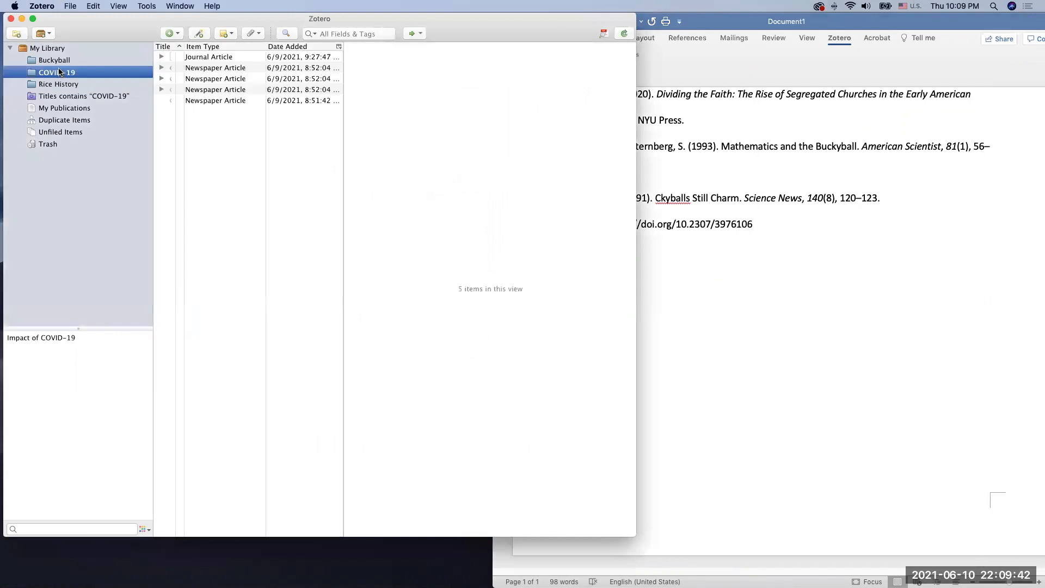
{"action": "left_click", "coordinate": [216, 60]}
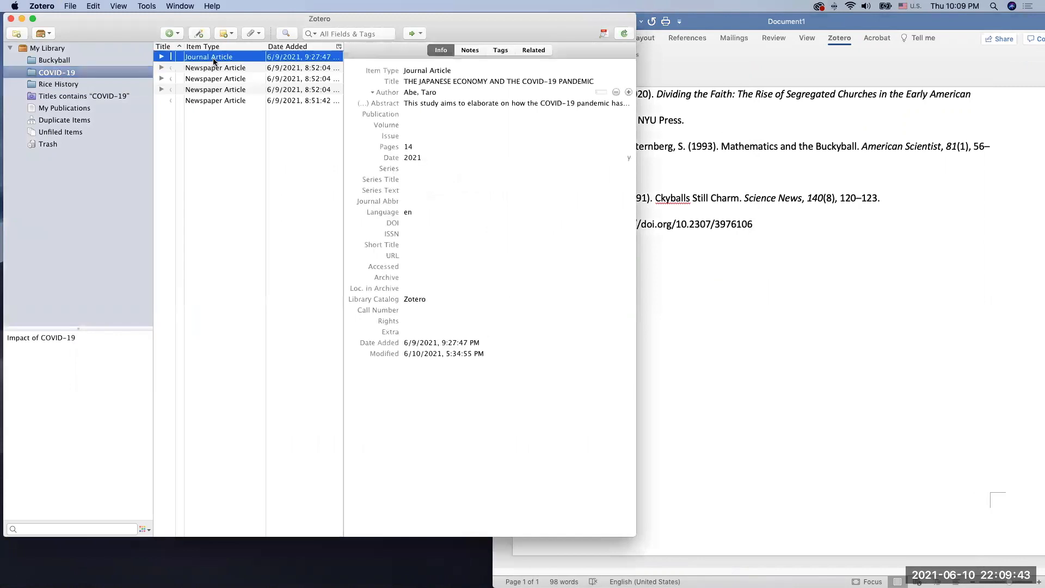
{"action": "left_click", "coordinate": [224, 101], "text": "shift"}
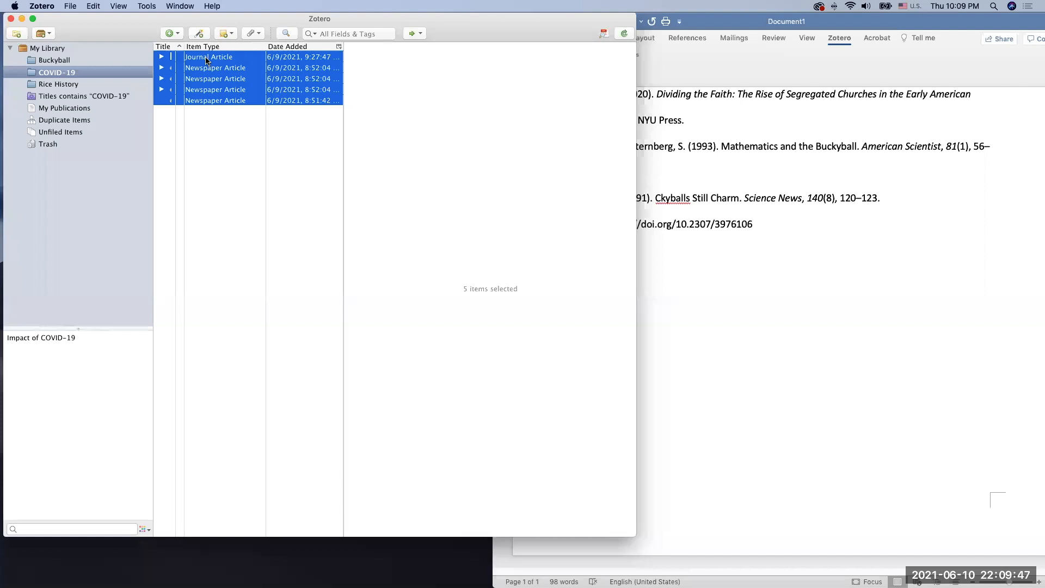
{"action": "left_click_drag", "start_coordinate": [206, 60], "coordinate": [634, 330]}
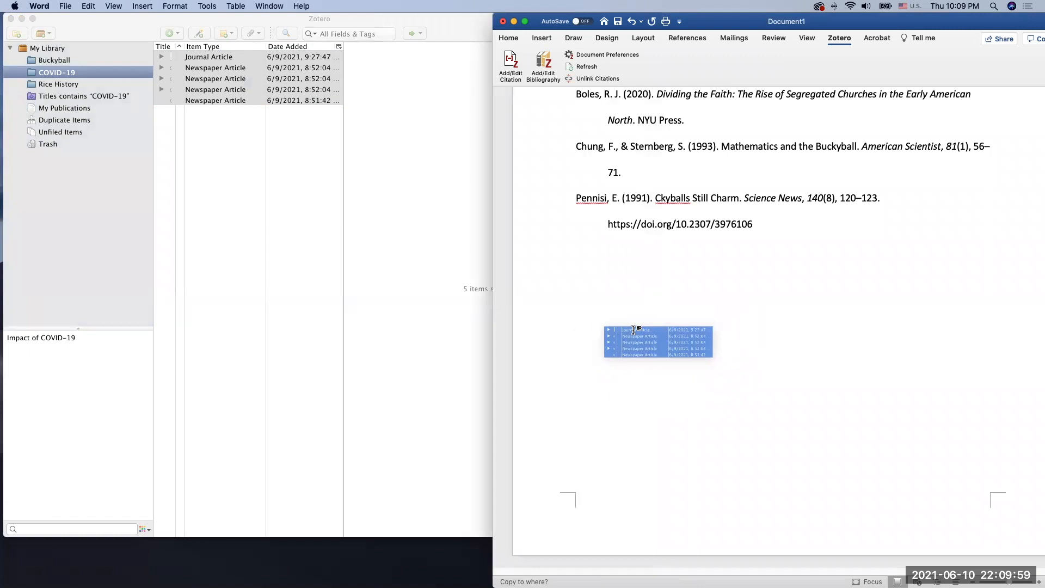
{"action": "left_click_drag", "start_coordinate": [634, 330], "coordinate": [631, 329]}
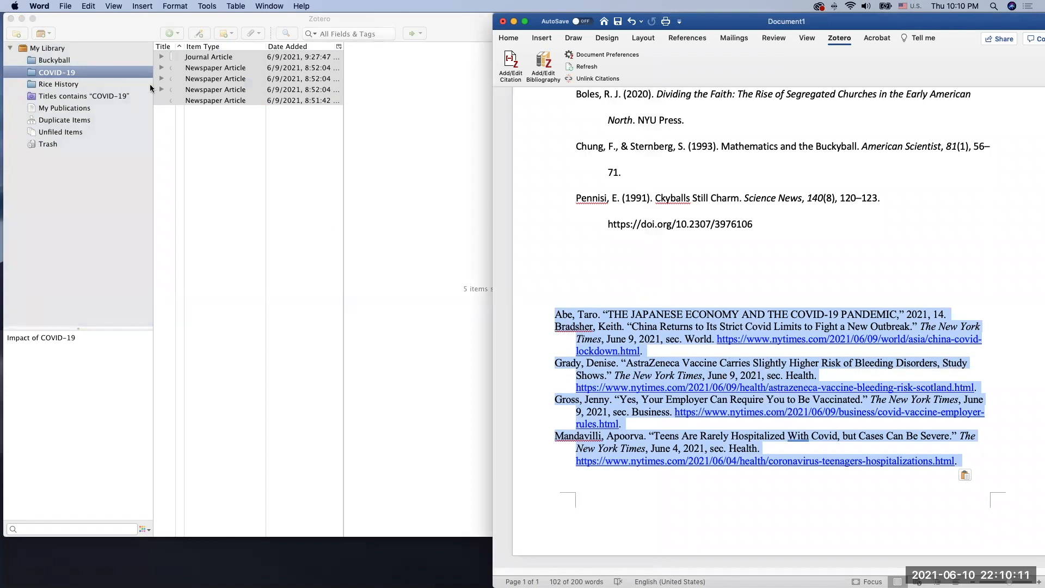
Review the default Quick Copy format choices in Zotero's export preferences and close them without changes.
{"action": "left_click", "coordinate": [101, 28]}
{"action": "left_click", "coordinate": [44, 6]}
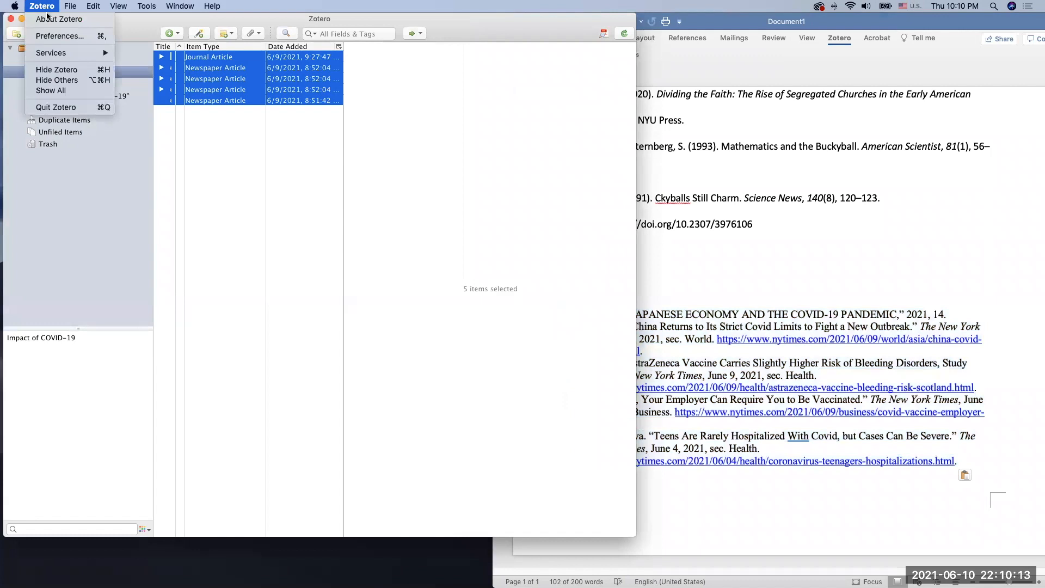
{"action": "left_click", "coordinate": [57, 36]}
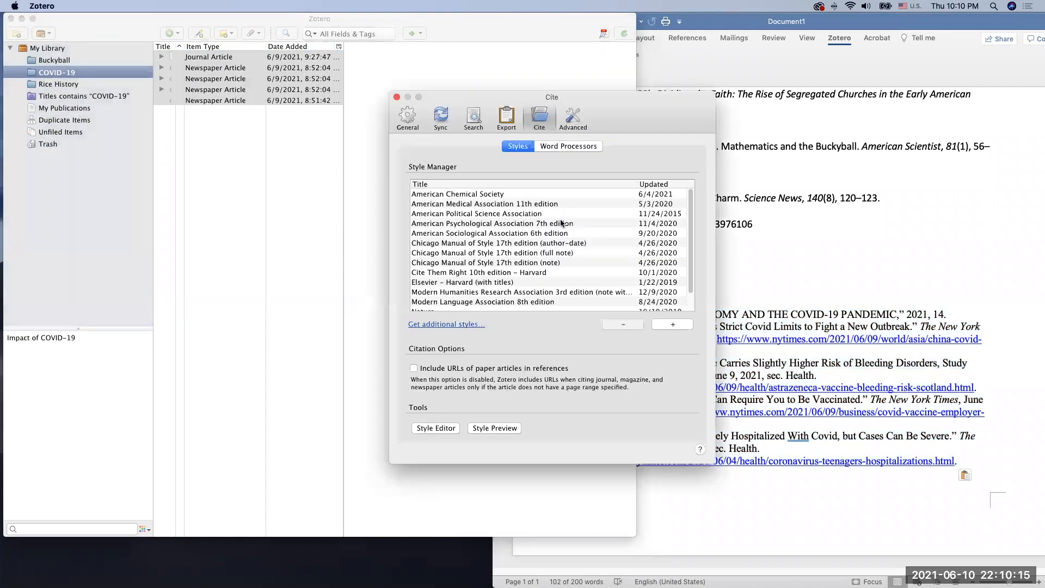
{"action": "left_click", "coordinate": [508, 119]}
{"action": "left_click", "coordinate": [698, 235]}
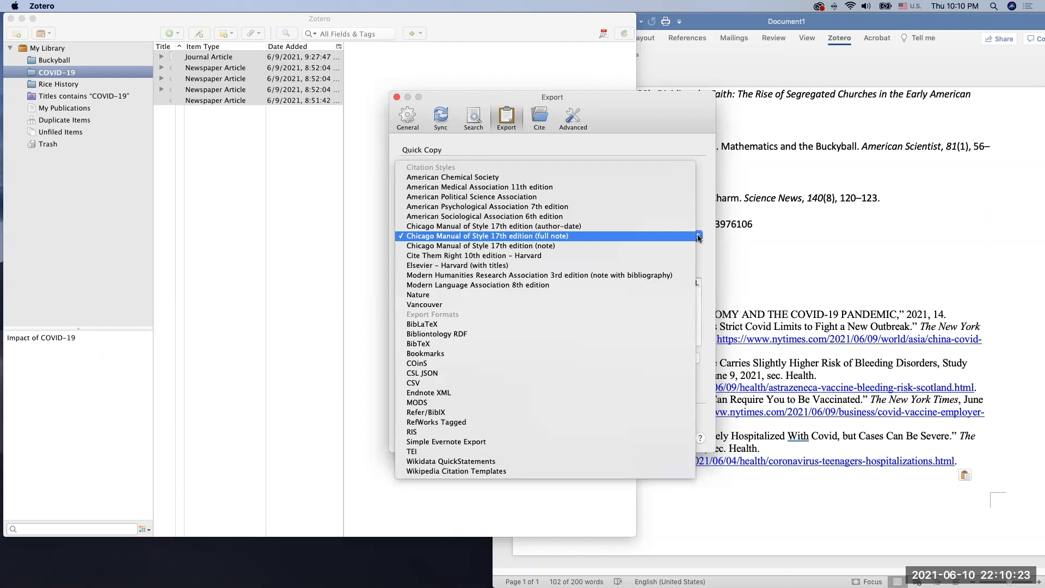
{"action": "left_click", "coordinate": [698, 237]}
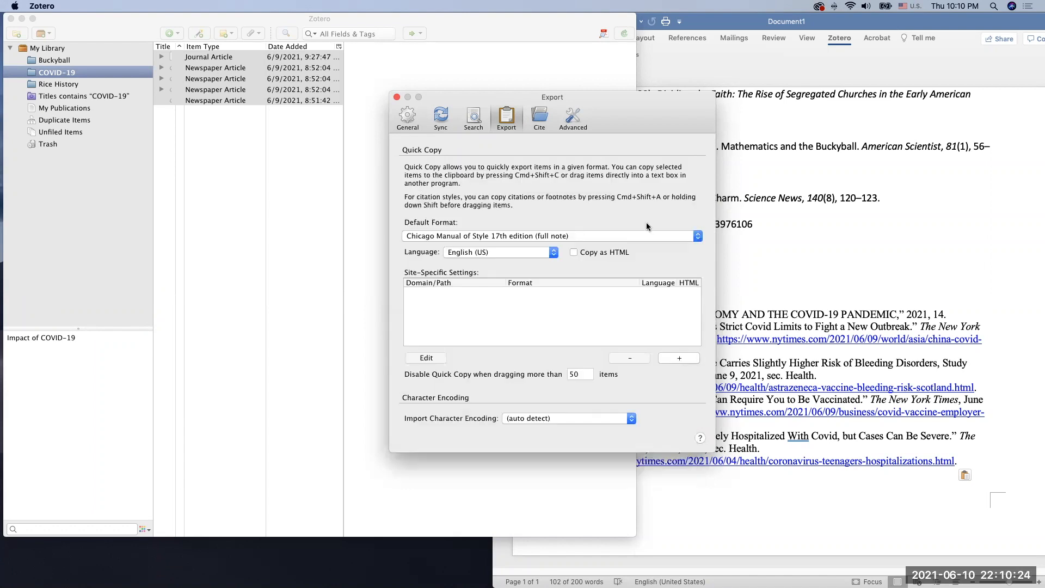
{"action": "left_click", "coordinate": [397, 97]}
Insert a page break after the last copied COVID-19 reference in the Word document.
{"action": "left_click", "coordinate": [742, 483]}
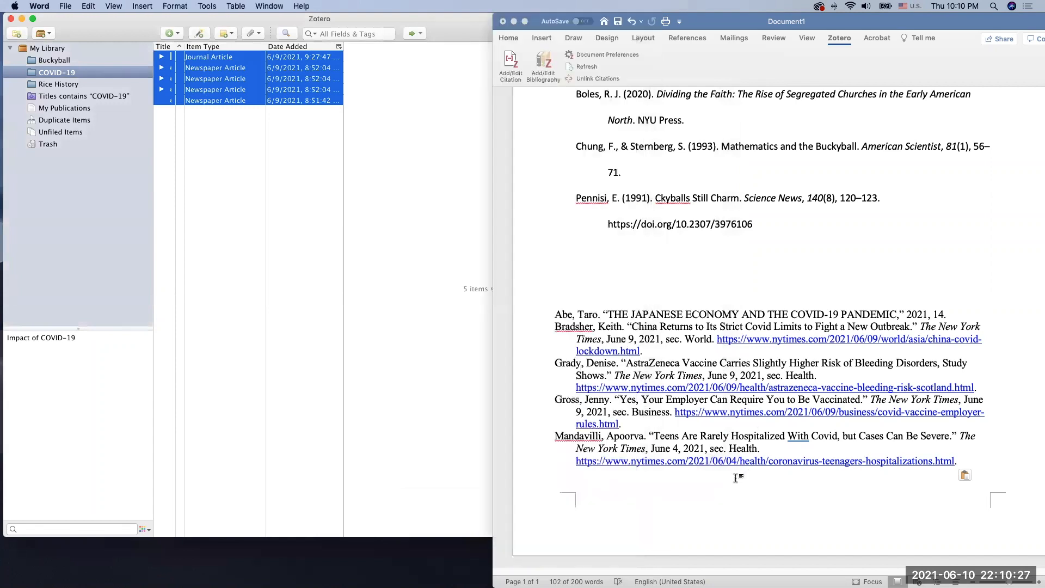
{"action": "left_click", "coordinate": [970, 462]}
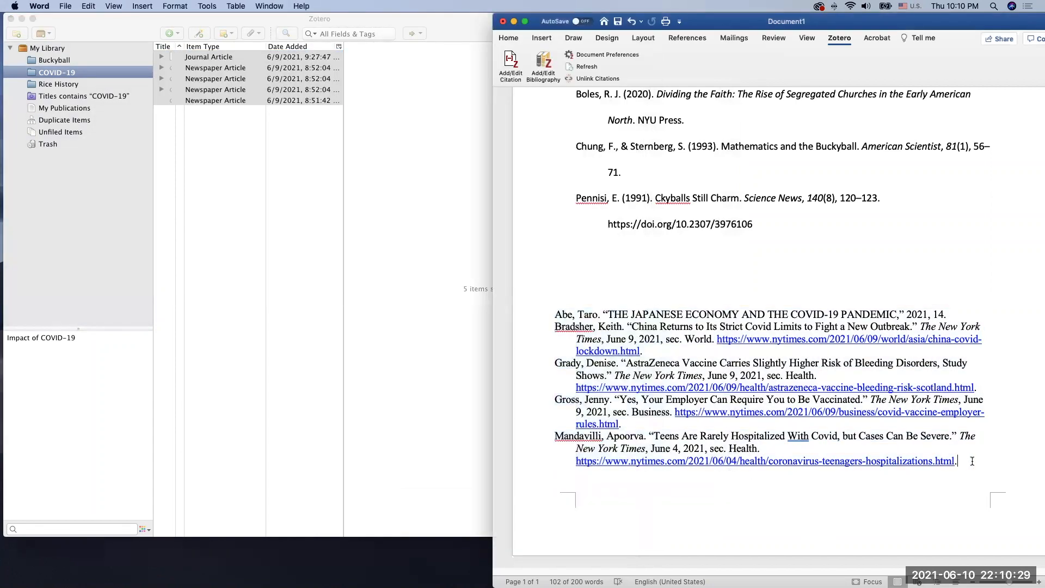
{"action": "key", "text": "super+Return"}
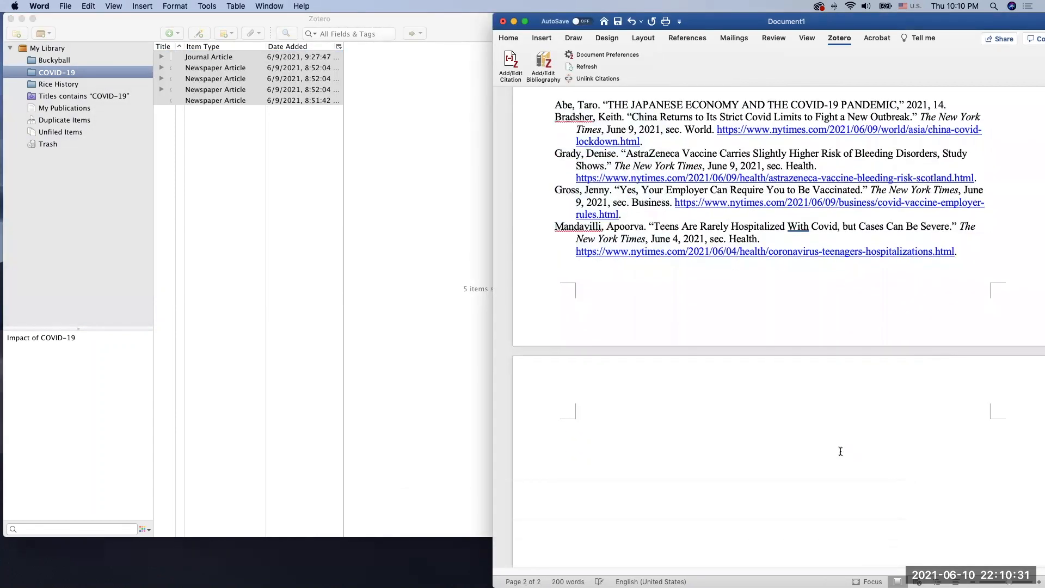
Create an APA 7th edition bibliography from Zotero's COVID-19 collection via the clipboard and paste it on the Word document's new page.
{"action": "left_click", "coordinate": [240, 226]}
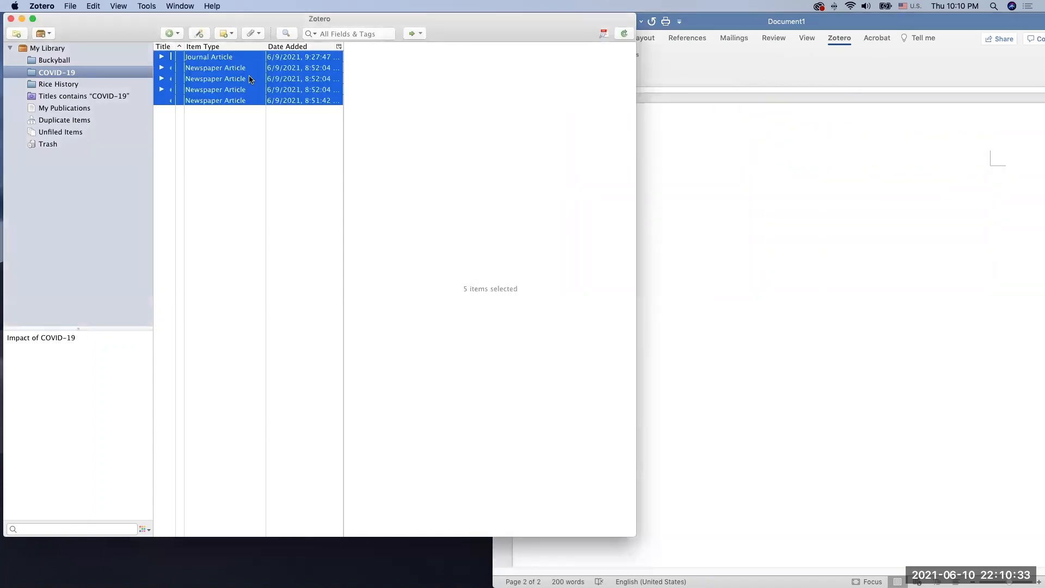
{"action": "right_click", "coordinate": [210, 73]}
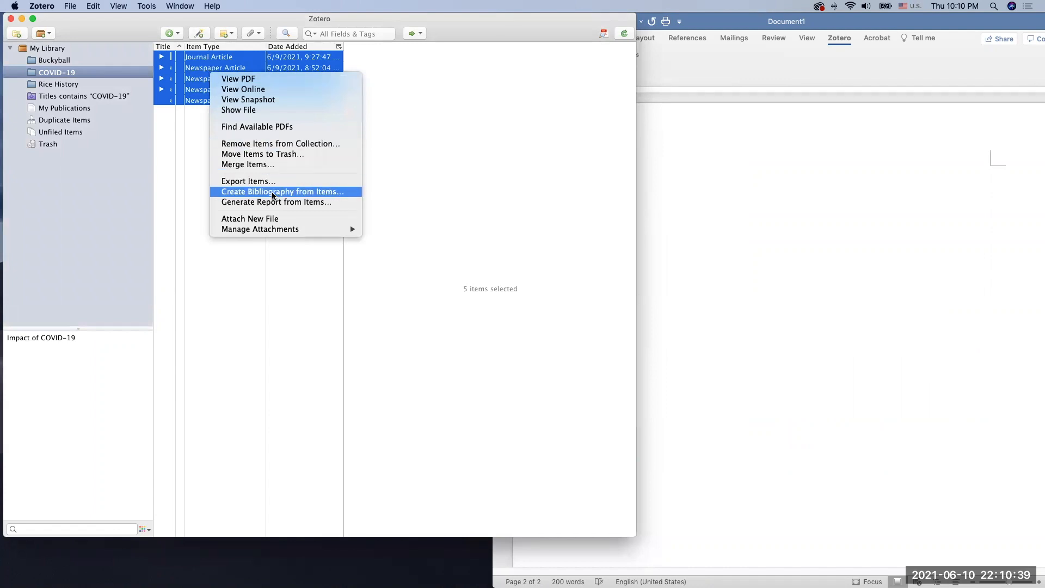
{"action": "left_click", "coordinate": [175, 178]}
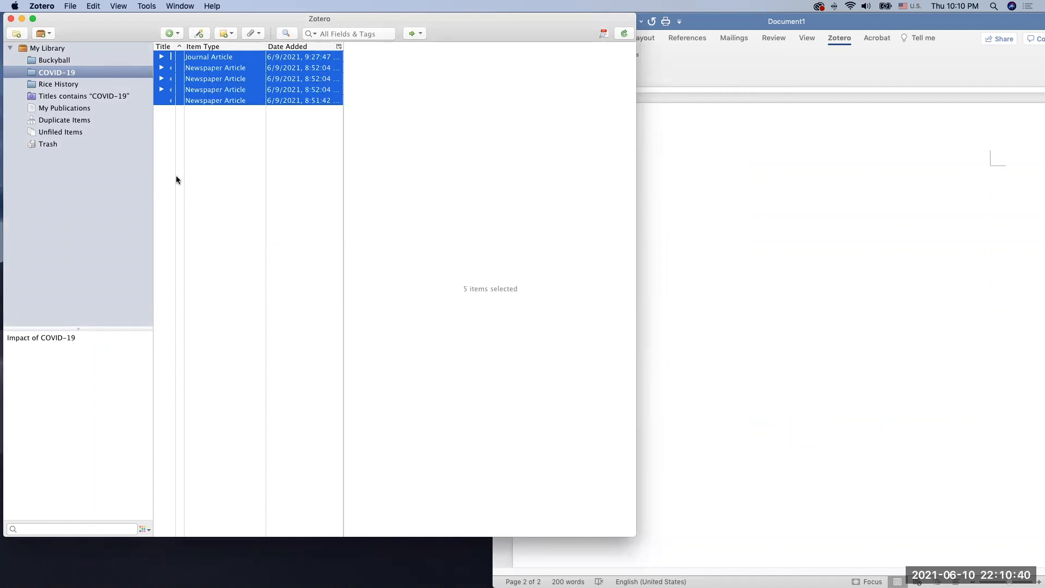
{"action": "right_click", "coordinate": [75, 72]}
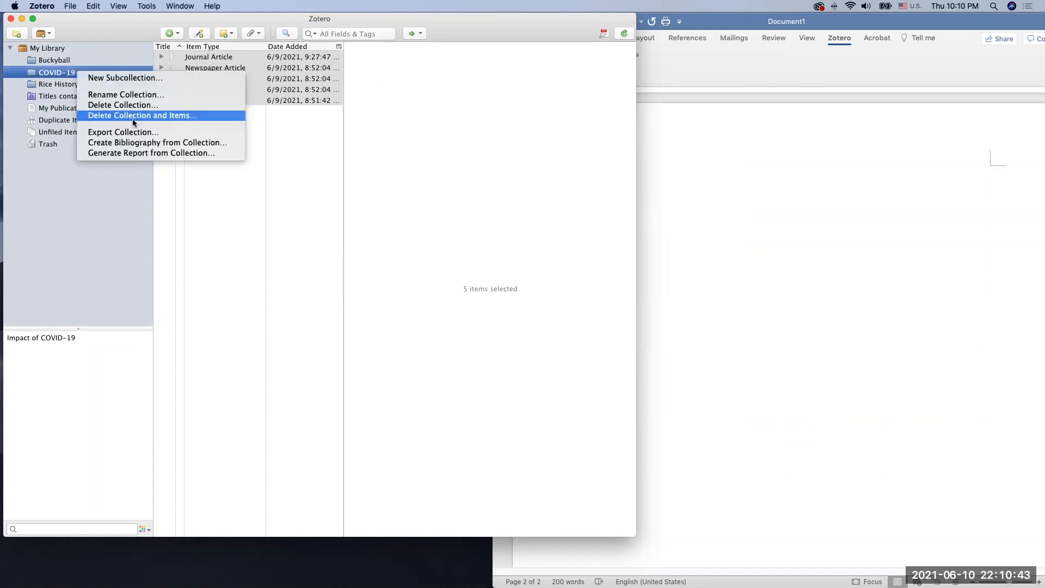
{"action": "left_click", "coordinate": [153, 143]}
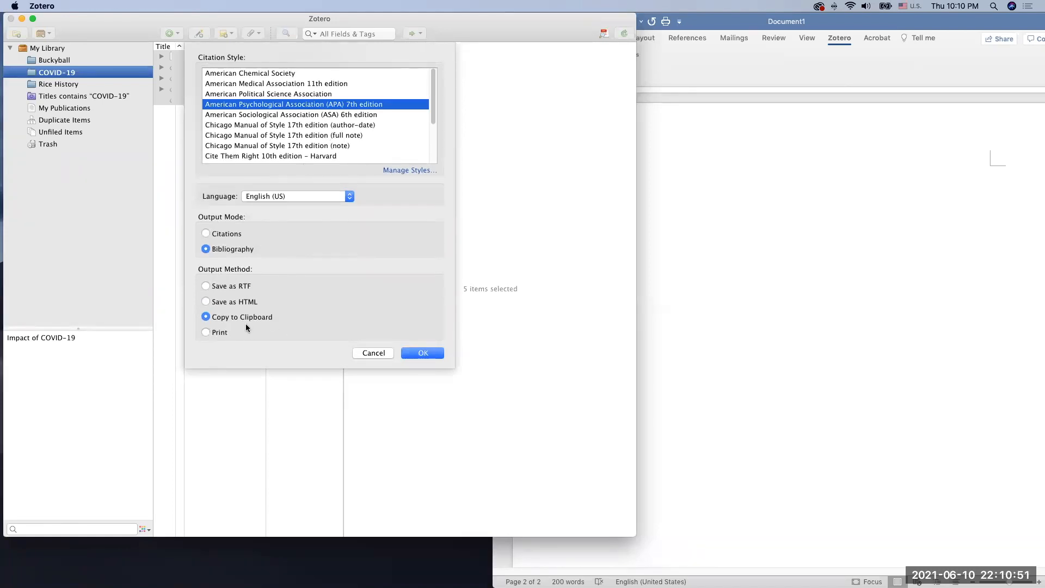
{"action": "left_click", "coordinate": [428, 354]}
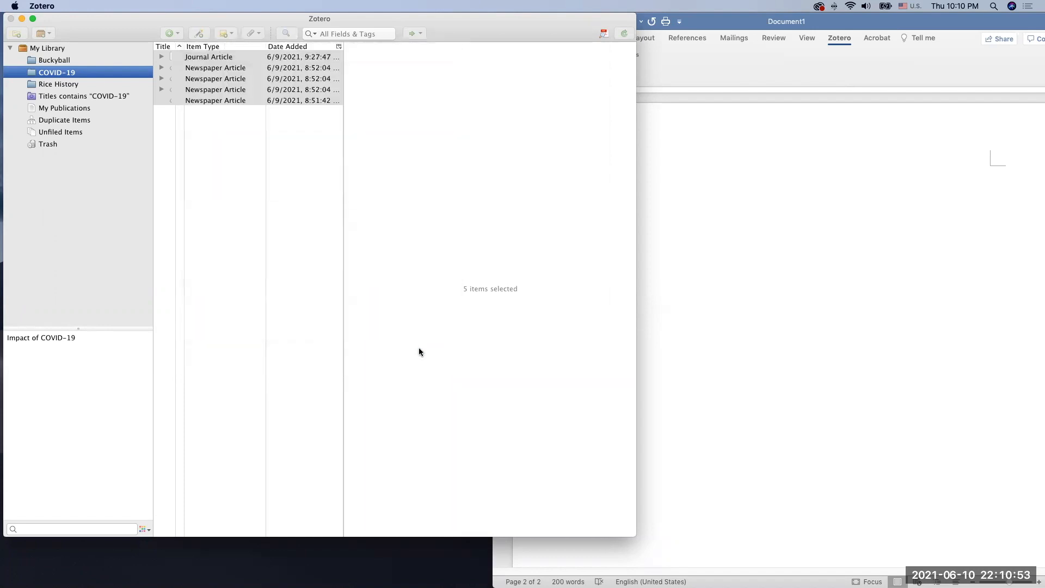
{"action": "left_click", "coordinate": [696, 327]}
{"action": "type", "text": "Abe, T. (2021). THE JAPANESE ECONOMY AND THE COVID-19 PANDEMIC. 14. Bradsher, K. (2021, June 9). China Returns to Its Strict Covid Limits to Fight a New Outbreak. The New York Times. https://www.nytimes.com/2021/06/09/world/asia/china-covid-lockdown.html Grady, D. (2021, June 9). AstraZeneca Vaccine Carries Slightly Higher Risk of Bleeding Disorders, Study Shows. The New York Times. https://www.nytimes.com/2021/06/09/health/astrazeneca-vaccine-bleeding-risk-scotland.html Gross, J. (2021, June 9). Yes, Your Employer Can Require You to Be Vaccinated. The New York Times. https://www.nytimes.com/2021/06/09/business/covid-vaccine-employer-rules.html Mandavilli, A. (2021, June 4). Teens Are Rarely Hospitalized With Covid, but Cases Can Be Severe. The New York Times. https://www.nytimes.com/2021/06/04/health/coronavirus-teenagers-hospitalizations.html"}
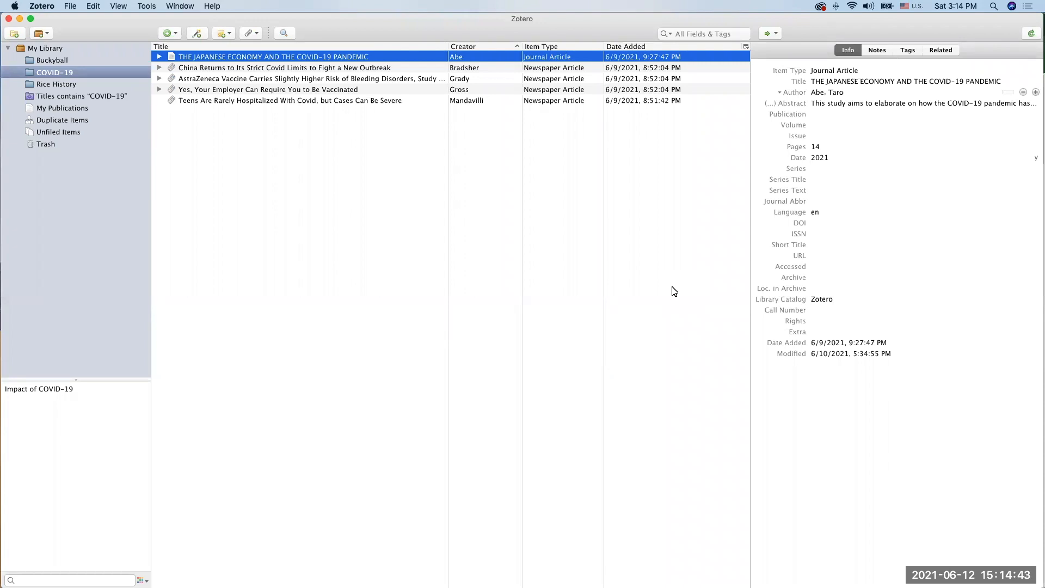
Switch to Chrome and open the free account registration page on zotero.org.
{"action": "mouse_move", "coordinate": [686, 583]}
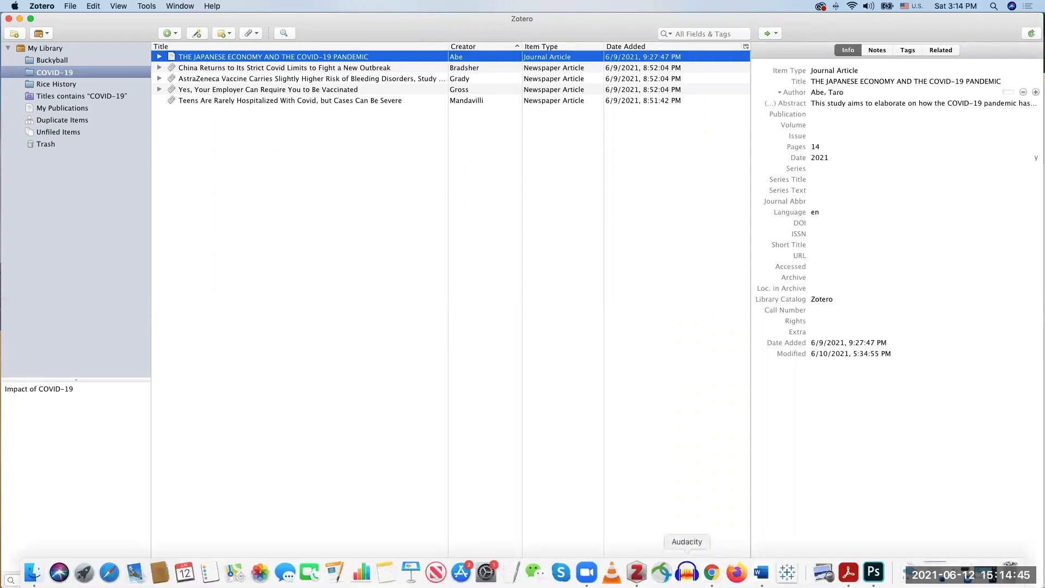
{"action": "left_click", "coordinate": [711, 571]}
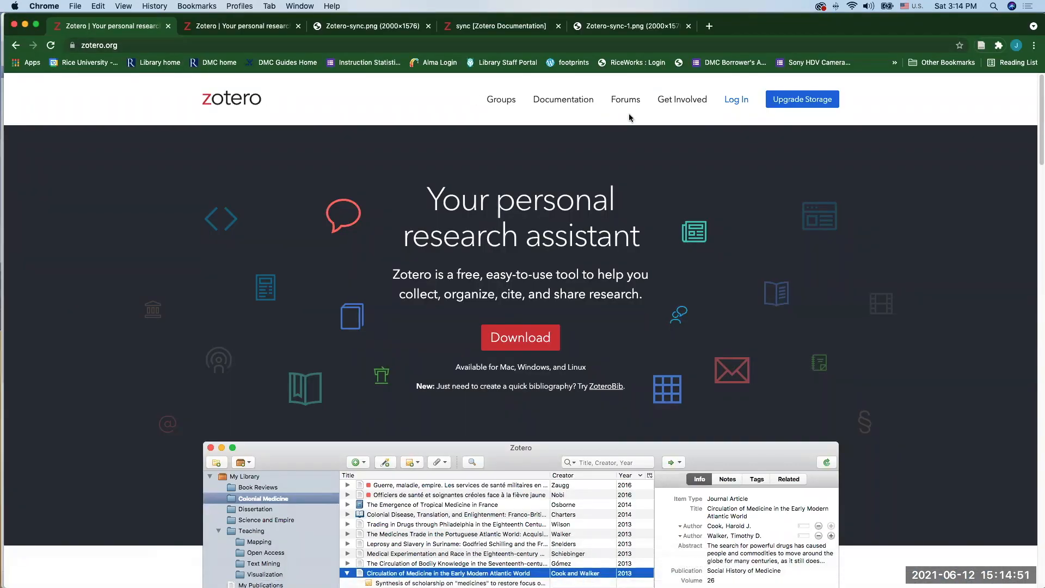
{"action": "left_click", "coordinate": [737, 104]}
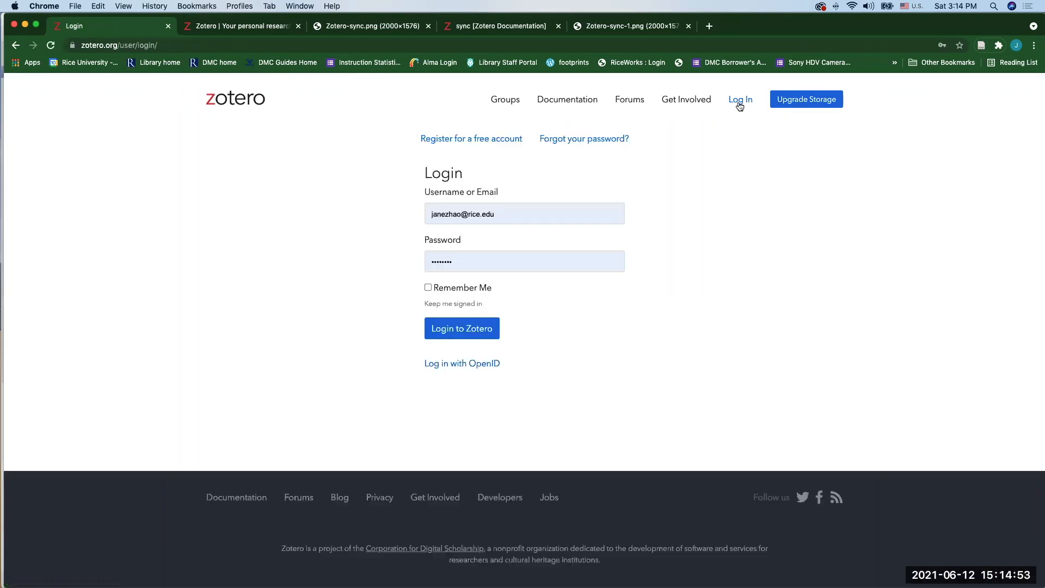
{"action": "left_click", "coordinate": [468, 140]}
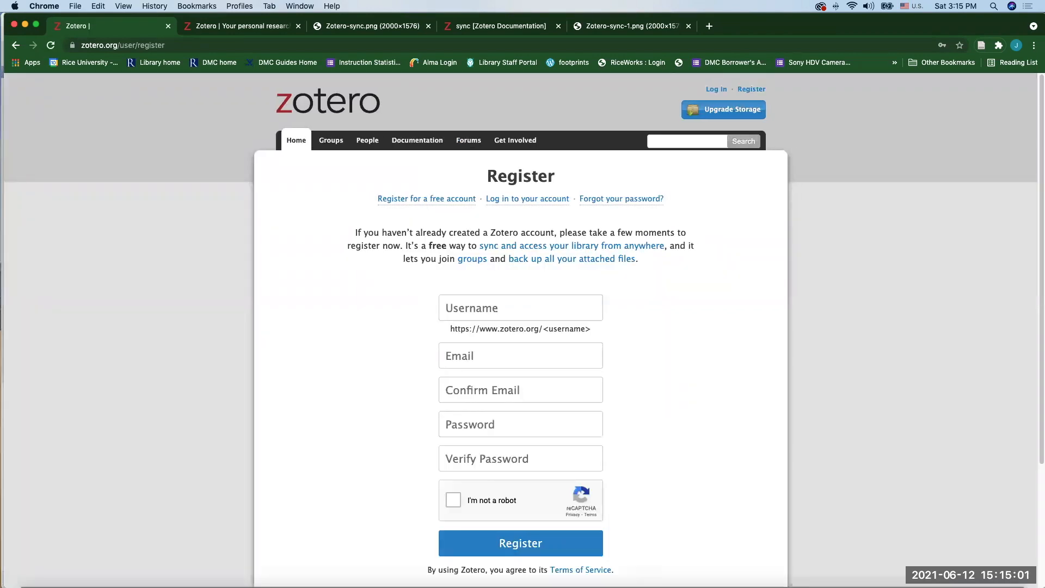
Link the account in Zotero's sync preferences by entering the account password, and leave automatic syncing turned off.
{"action": "mouse_move", "coordinate": [636, 572]}
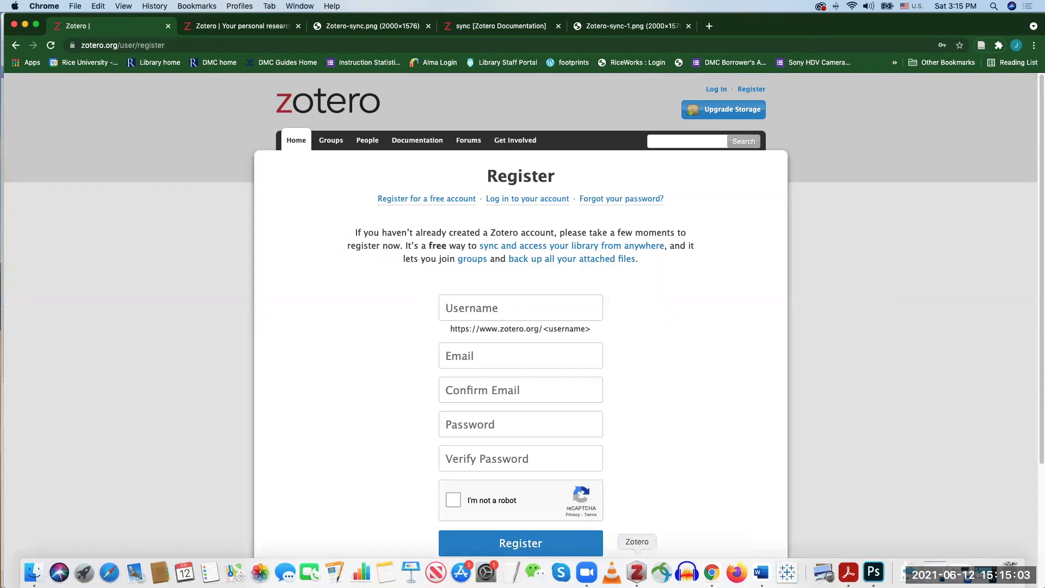
{"action": "left_click", "coordinate": [636, 572]}
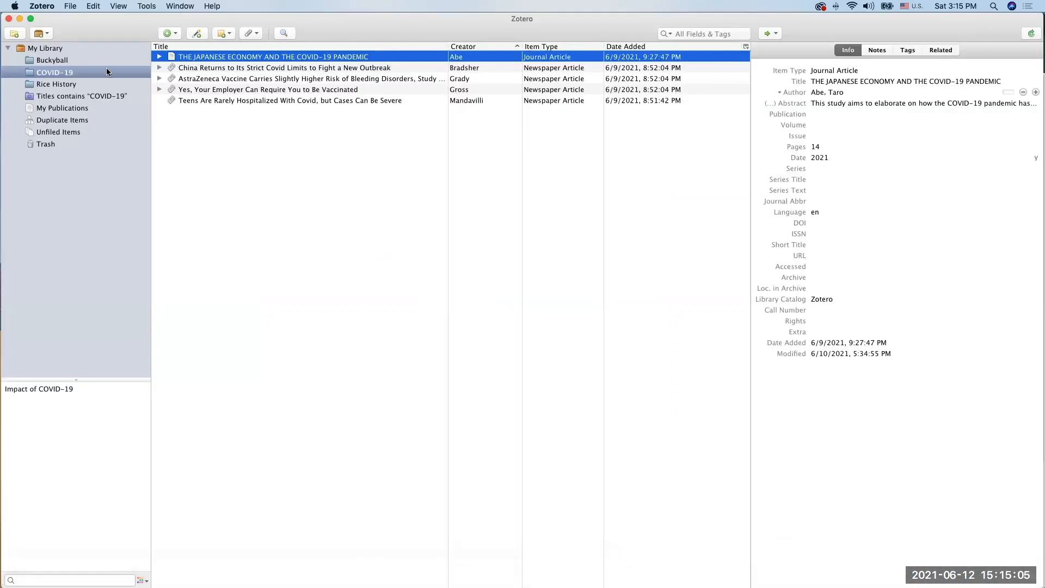
{"action": "left_click", "coordinate": [42, 6]}
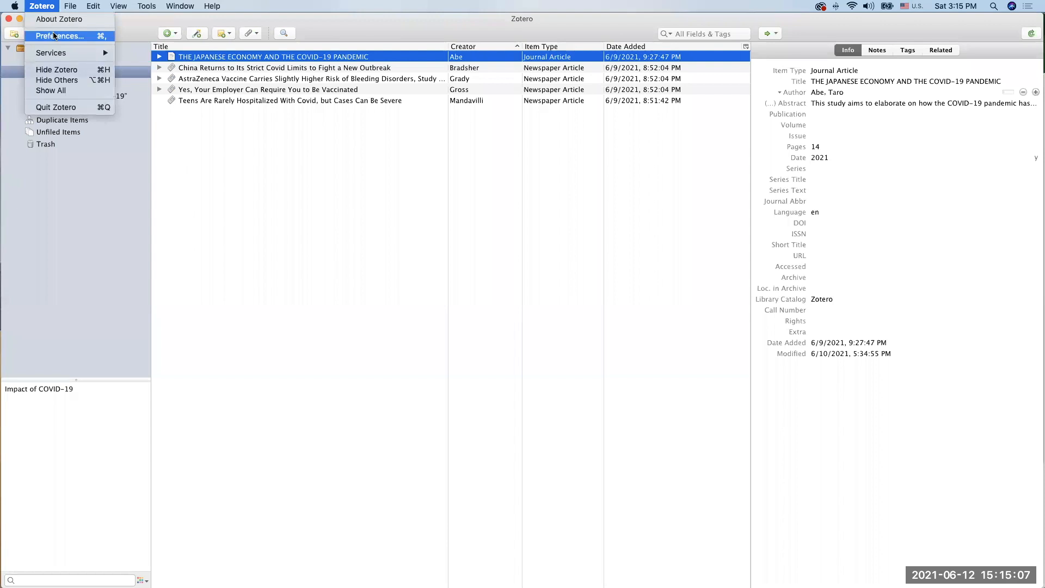
{"action": "left_click", "coordinate": [55, 36]}
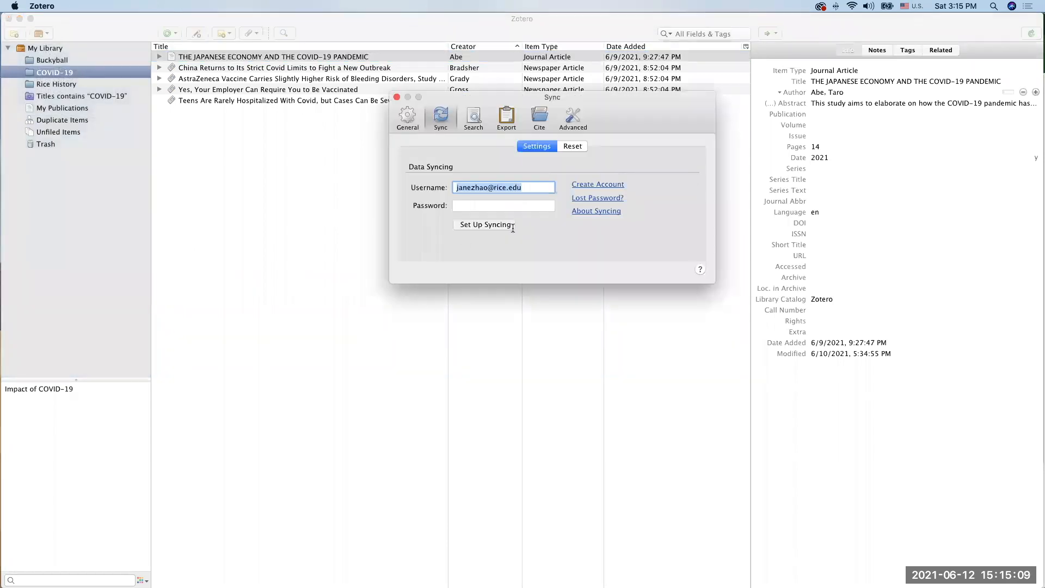
{"action": "left_click", "coordinate": [464, 205]}
{"action": "key", "text": "super+v"}
{"action": "left_click", "coordinate": [484, 225]}
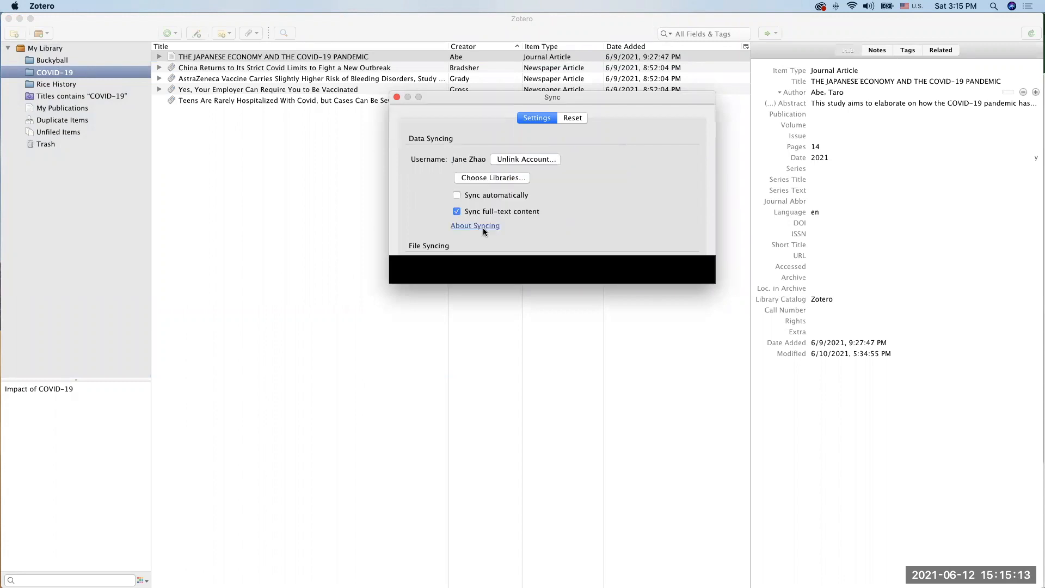
{"action": "left_click", "coordinate": [457, 224]}
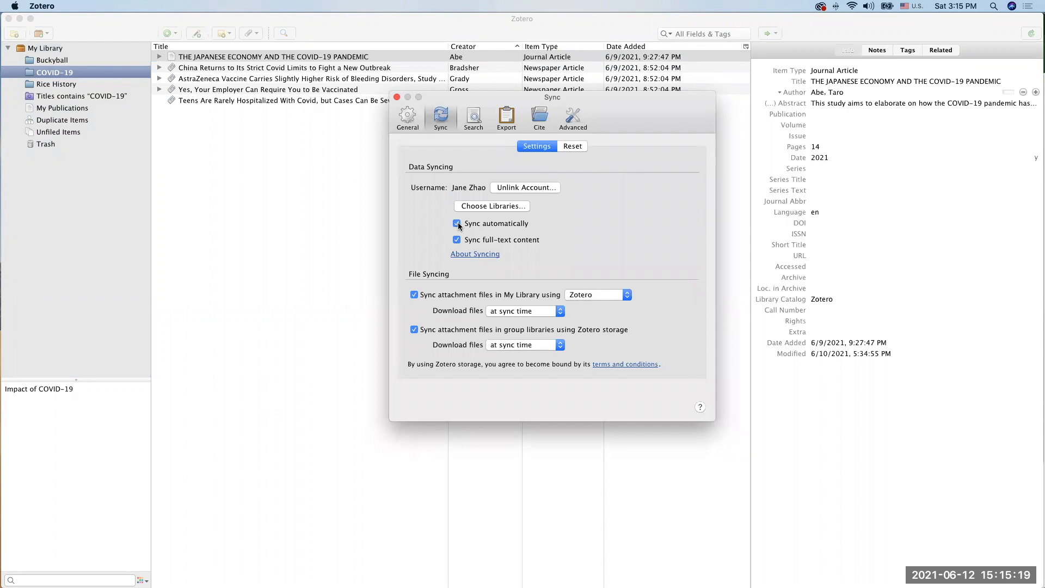
{"action": "left_click", "coordinate": [457, 224]}
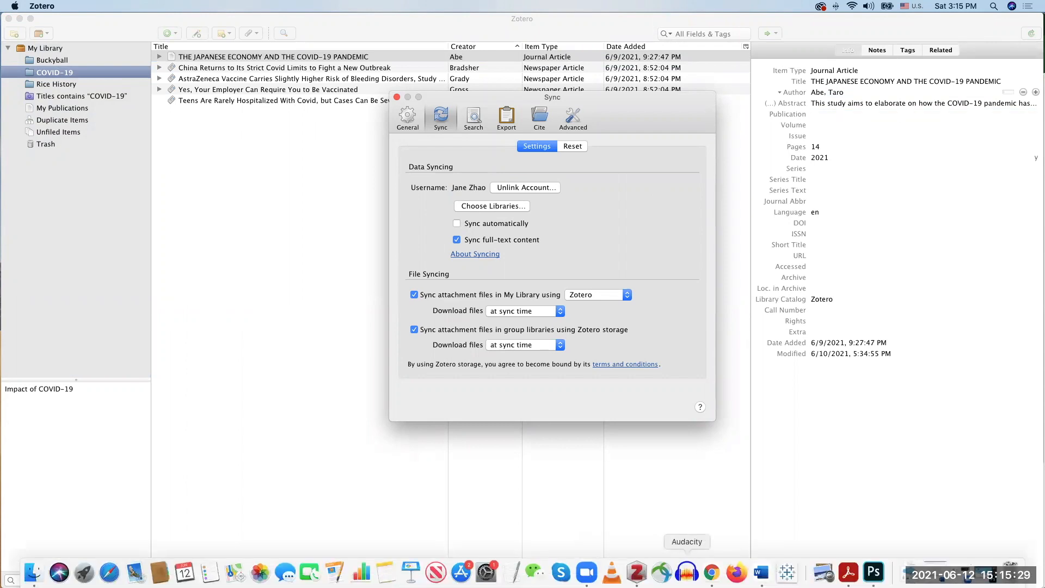
View the Zotero-sync-1.png diagram in Chrome and return to Zotero's sync settings.
{"action": "left_click", "coordinate": [711, 572]}
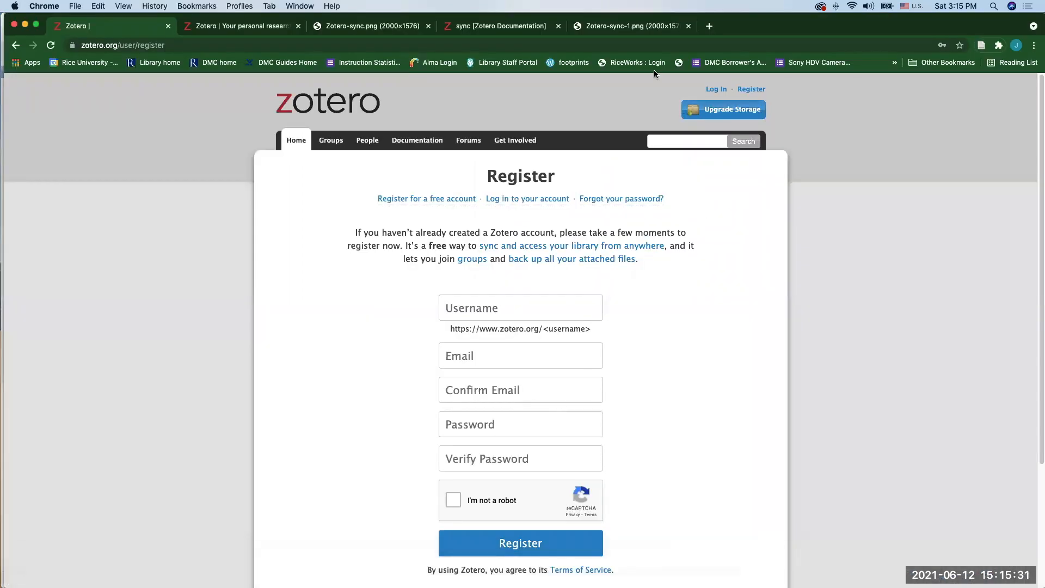
{"action": "left_click", "coordinate": [626, 28]}
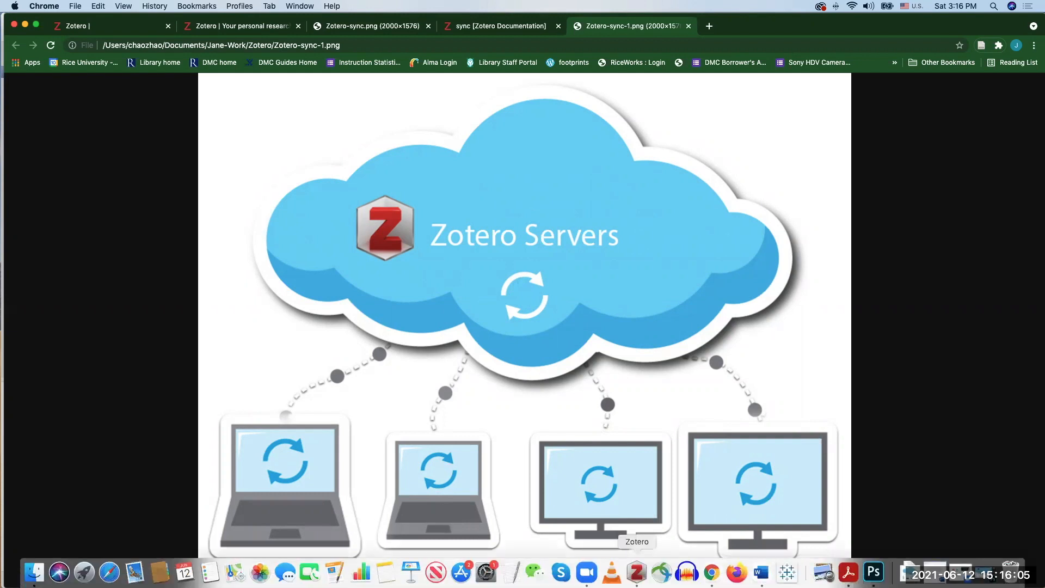
{"action": "left_click", "coordinate": [635, 570]}
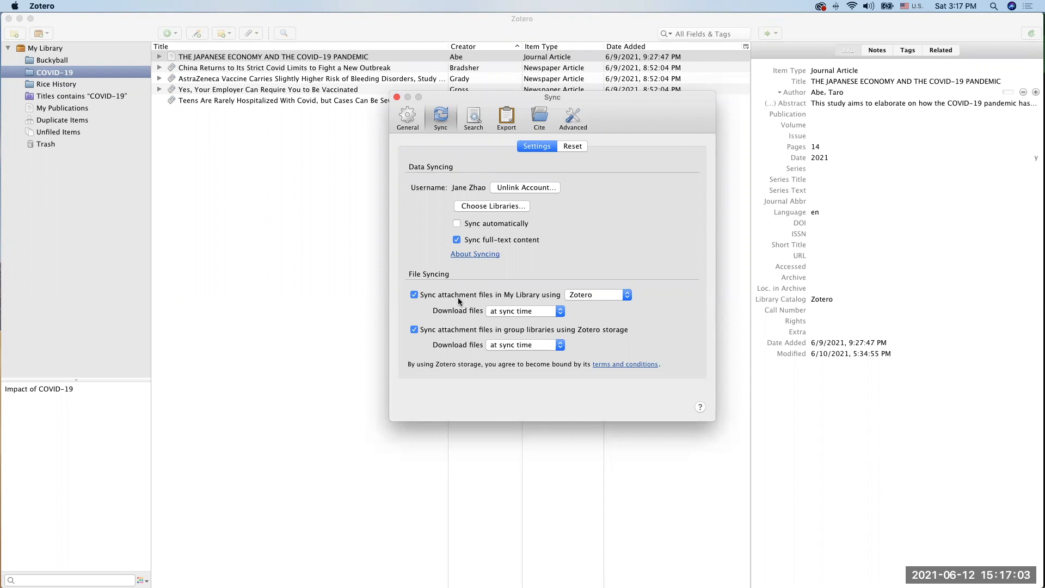
Switch to Chrome and log in to zotero.org with the saved account credentials.
{"action": "mouse_move", "coordinate": [612, 586]}
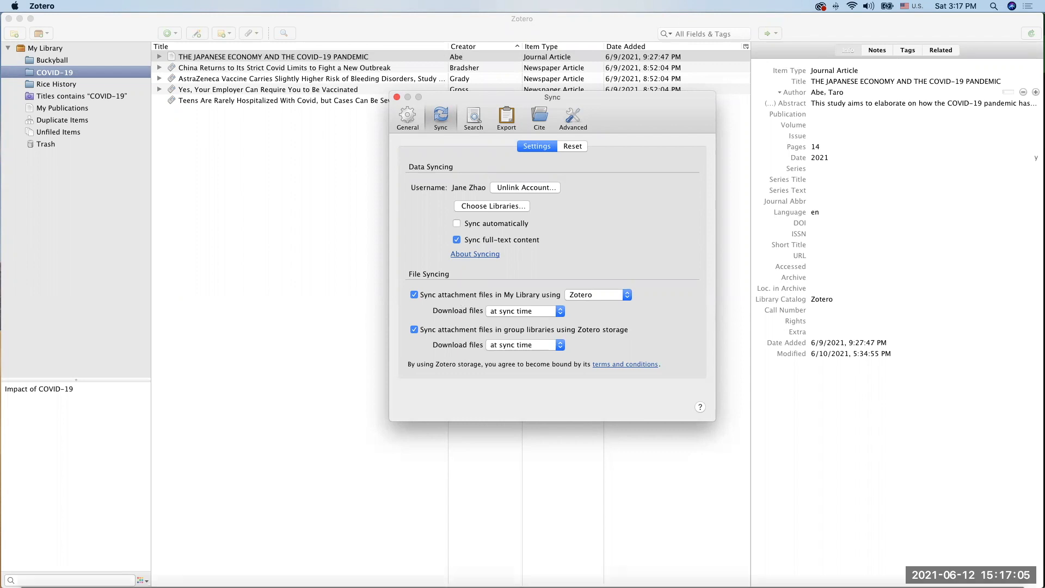
{"action": "left_click", "coordinate": [712, 573]}
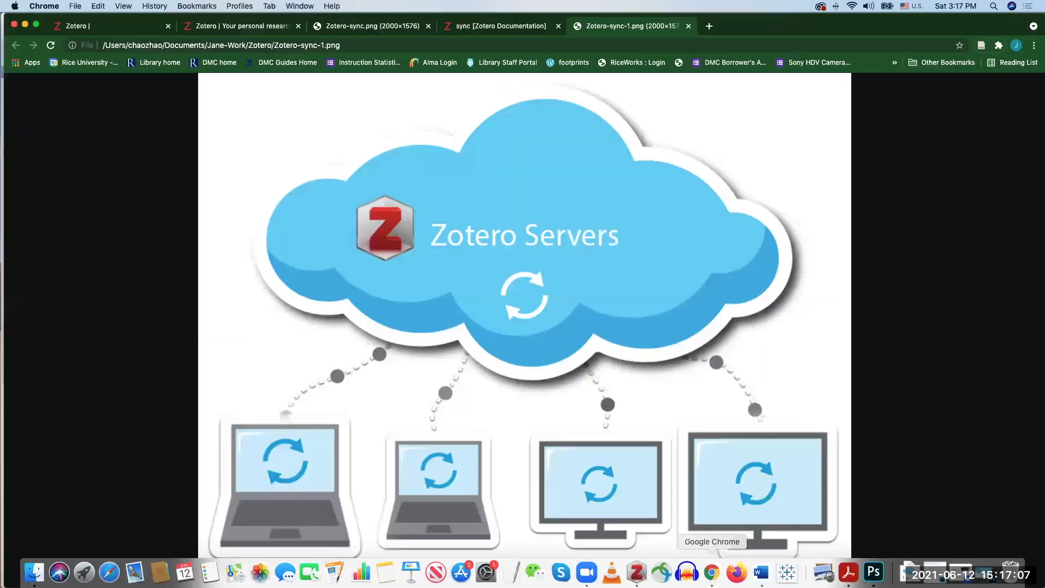
{"action": "left_click", "coordinate": [125, 32]}
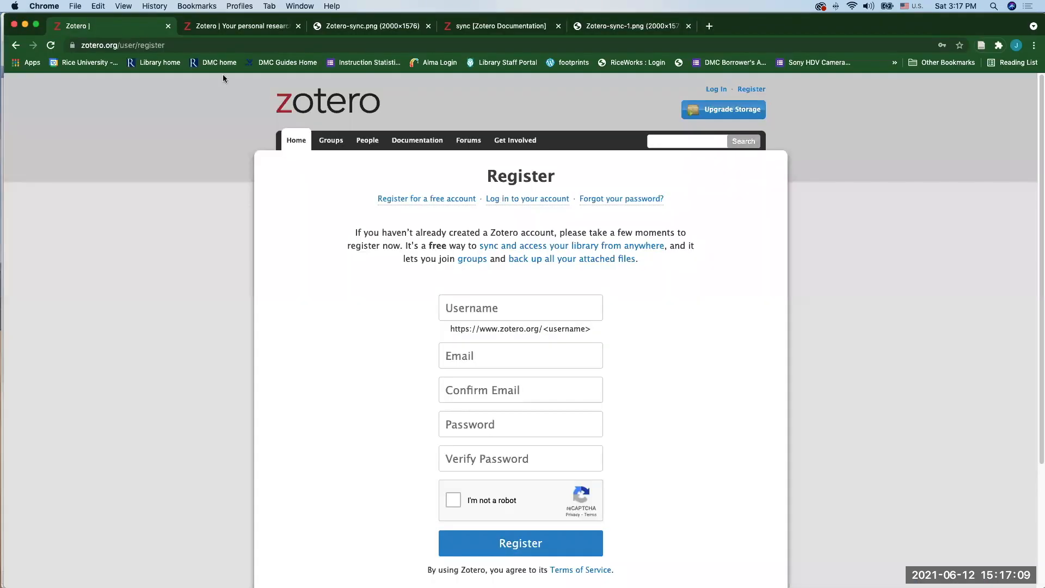
{"action": "left_click", "coordinate": [712, 91]}
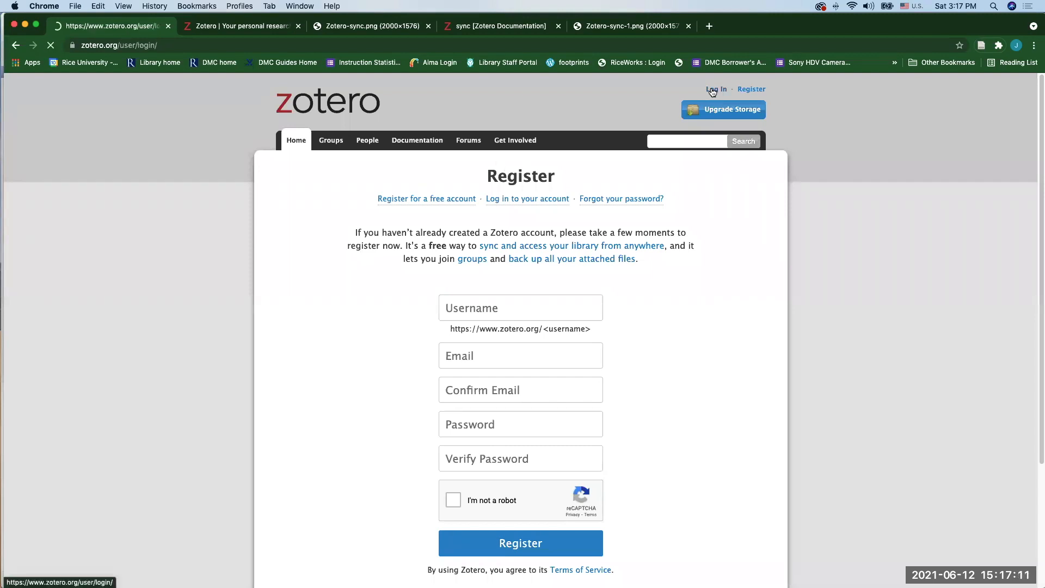
{"action": "left_click", "coordinate": [455, 329]}
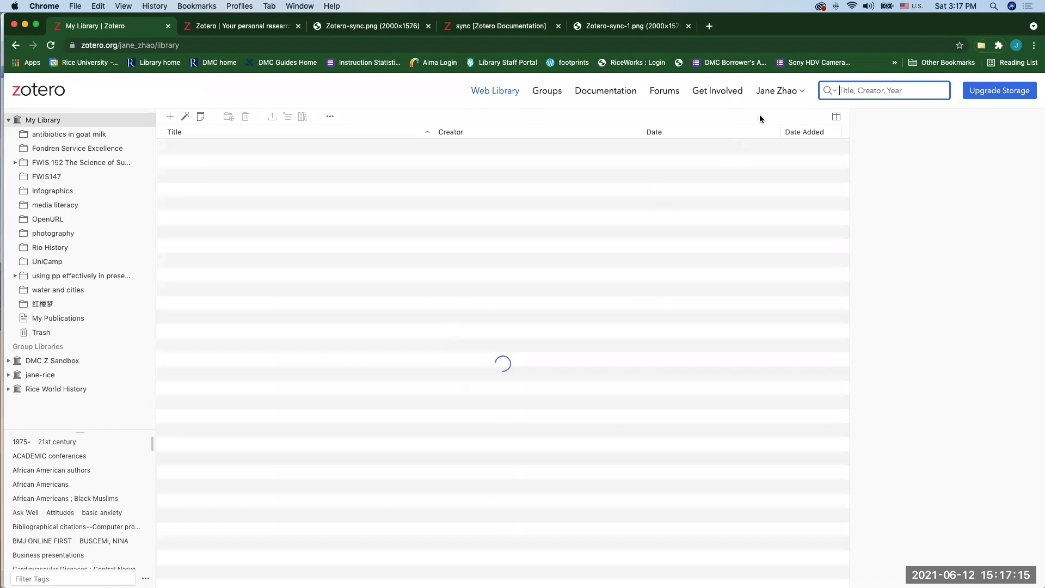
Open the account settings on zotero.org and view the storage plans and current usage.
{"action": "left_click", "coordinate": [778, 90]}
{"action": "left_click", "coordinate": [779, 172]}
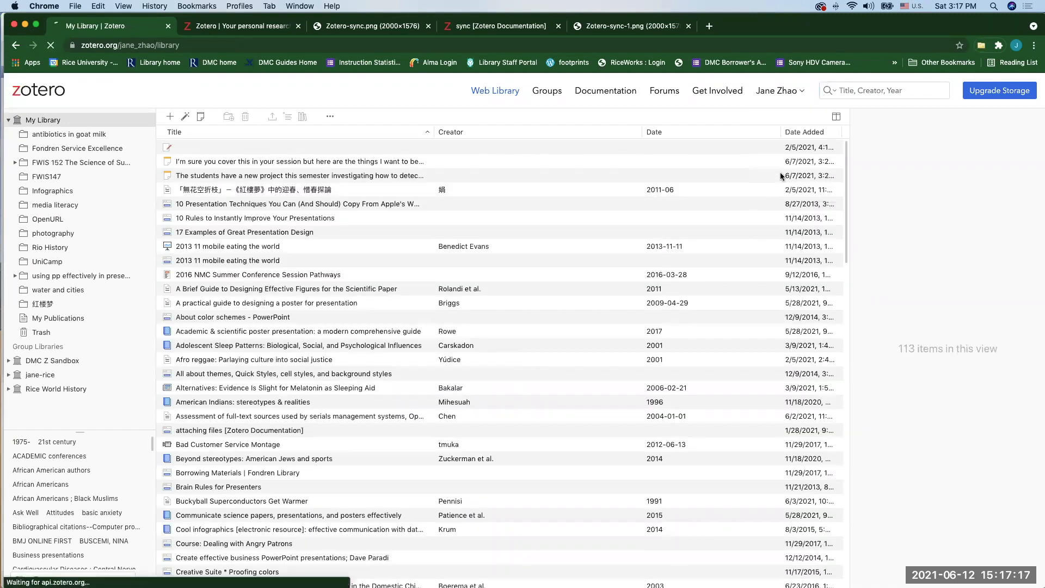
{"action": "left_click", "coordinate": [298, 218]}
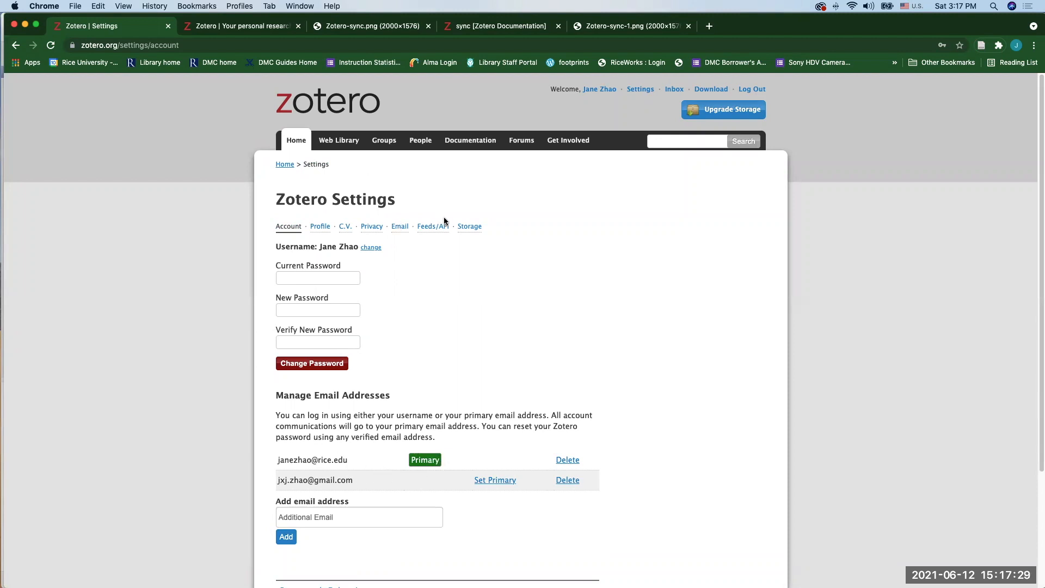
{"action": "left_click", "coordinate": [473, 231]}
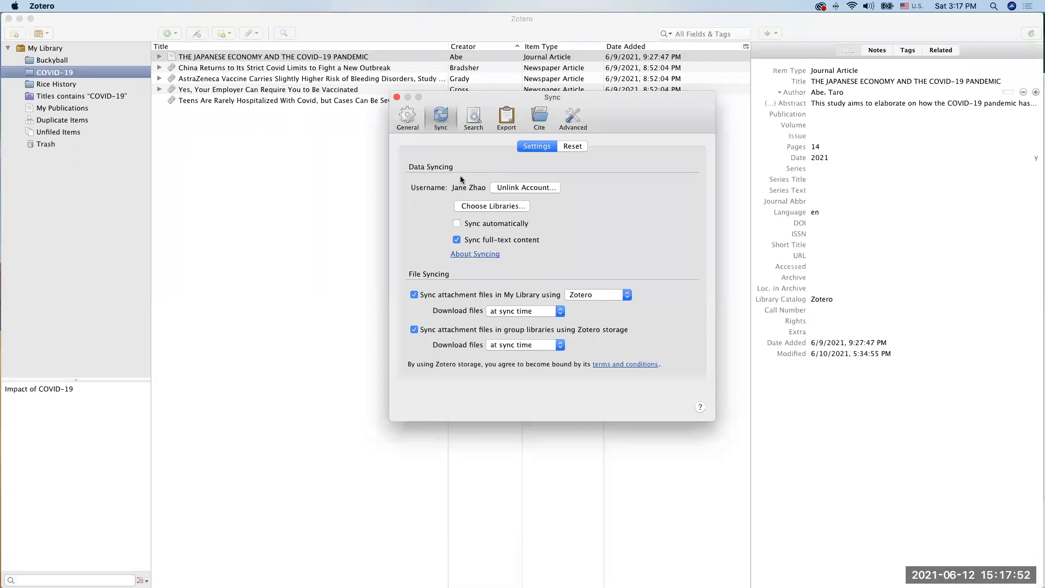
Close Zotero's sync preferences and sync the local library with the Zotero server.
{"action": "left_click", "coordinate": [396, 97]}
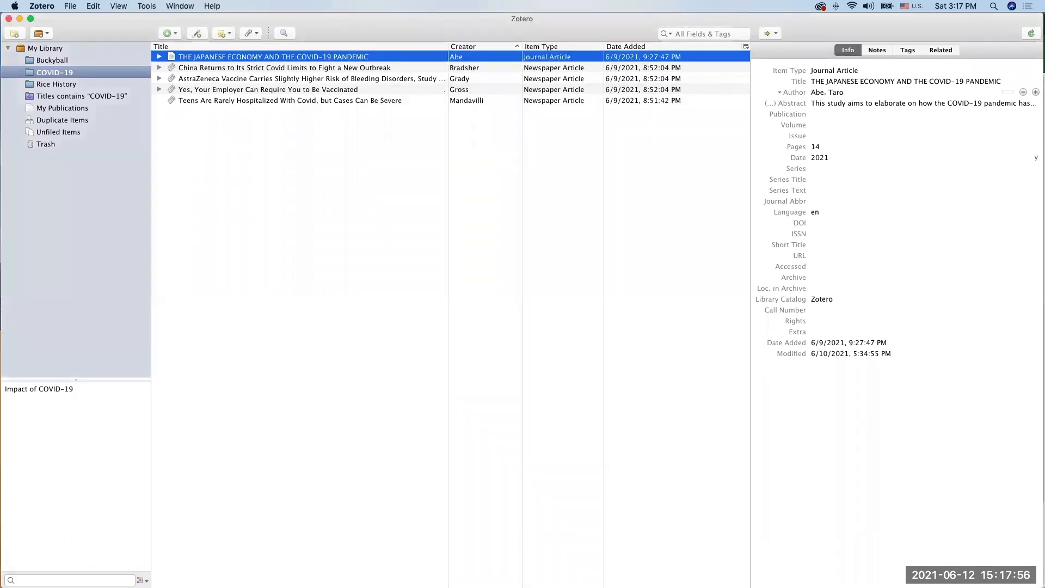
{"action": "left_click", "coordinate": [1031, 34]}
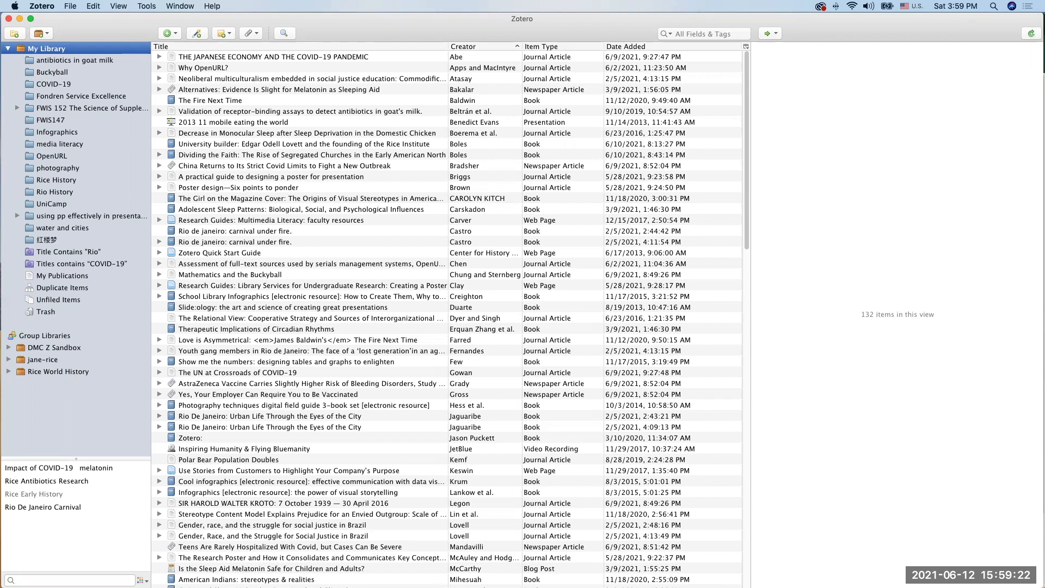
Switch to Chrome, start a new group on zotero.org and name it jz-testing.
{"action": "mouse_move", "coordinate": [669, 585]}
{"action": "left_click", "coordinate": [711, 573]}
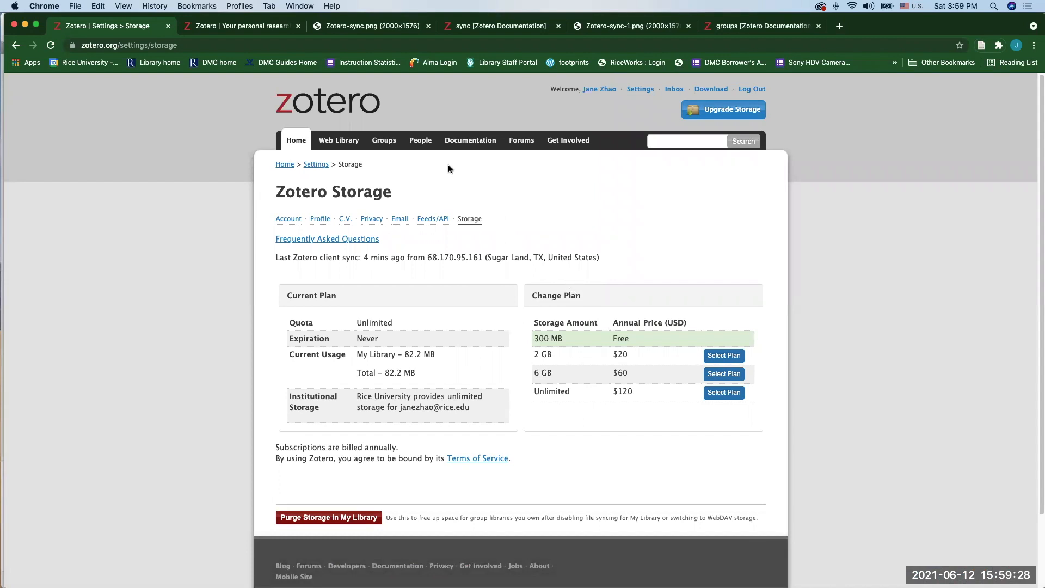
{"action": "left_click", "coordinate": [384, 140]}
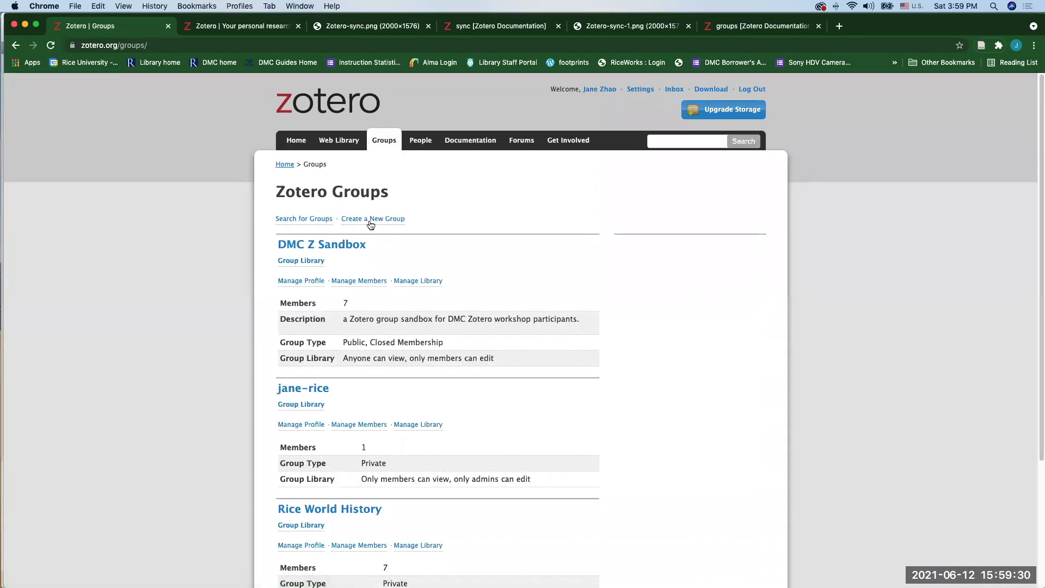
{"action": "left_click", "coordinate": [370, 220]}
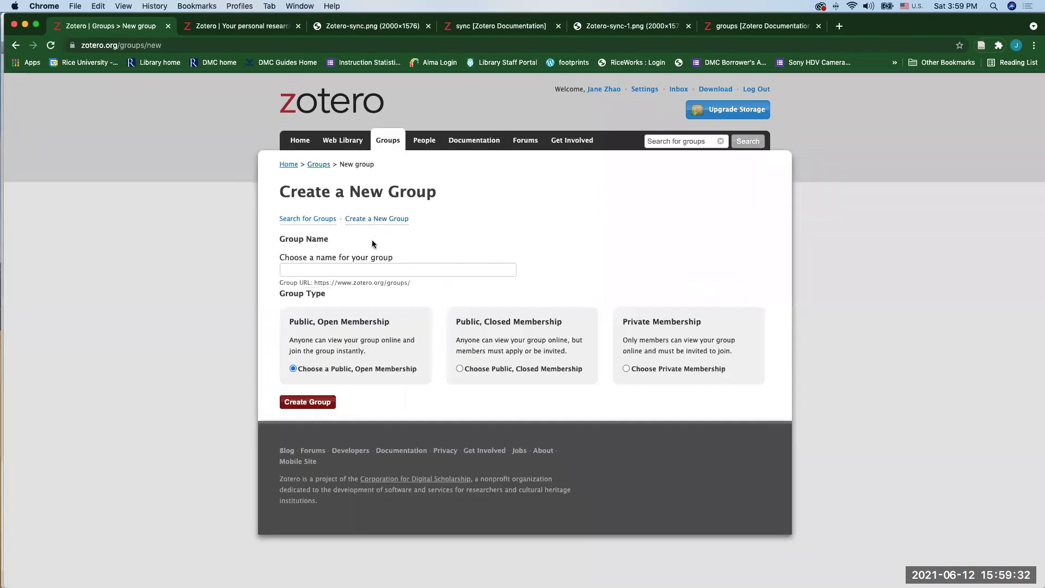
{"action": "left_click", "coordinate": [370, 264]}
{"action": "left_click", "coordinate": [371, 311]}
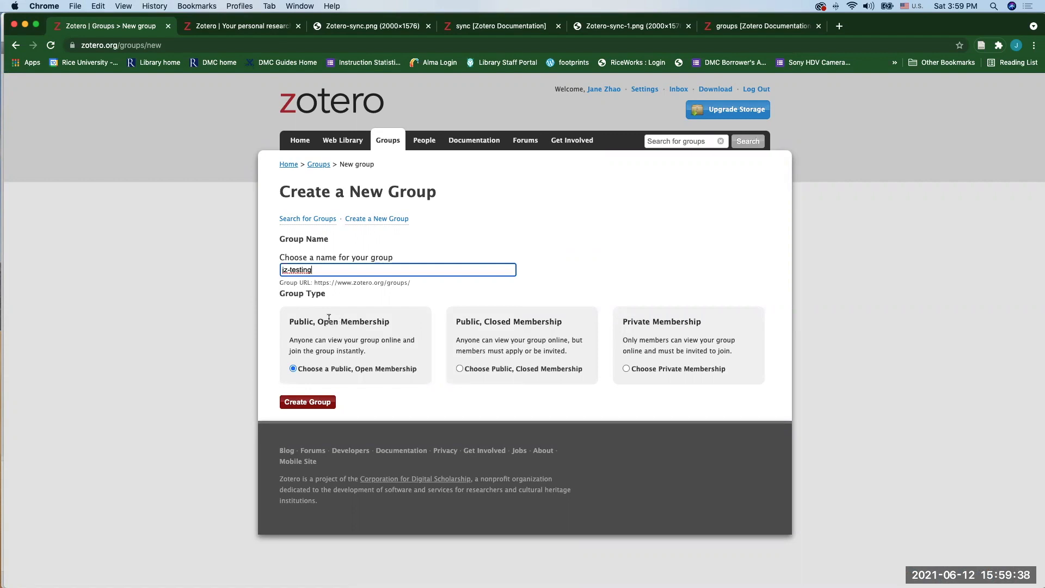
Compare the three membership types, create the group with Public, Open Membership and review its library settings.
{"action": "left_click_drag", "start_coordinate": [316, 322], "coordinate": [334, 322]}
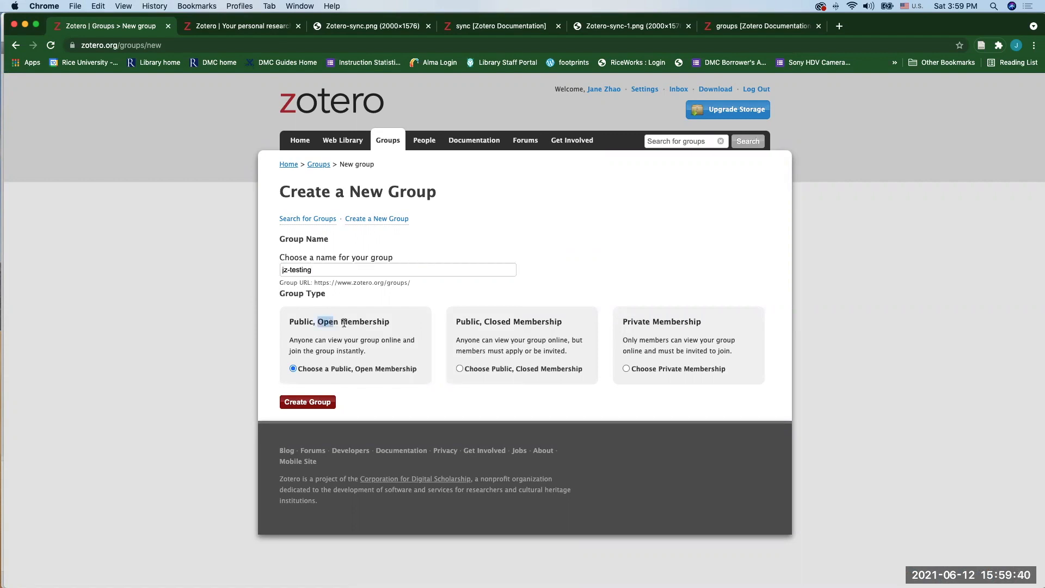
{"action": "left_click_drag", "start_coordinate": [483, 321], "coordinate": [509, 319]}
{"action": "left_click_drag", "start_coordinate": [317, 322], "coordinate": [337, 322]}
{"action": "left_click_drag", "start_coordinate": [484, 322], "coordinate": [509, 322]}
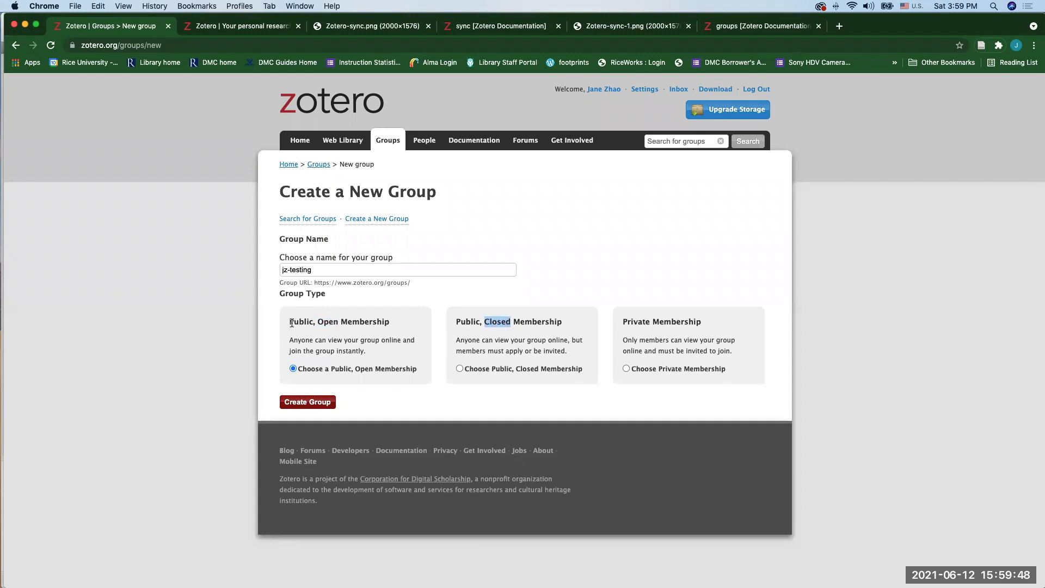
{"action": "left_click_drag", "start_coordinate": [290, 321], "coordinate": [311, 323]}
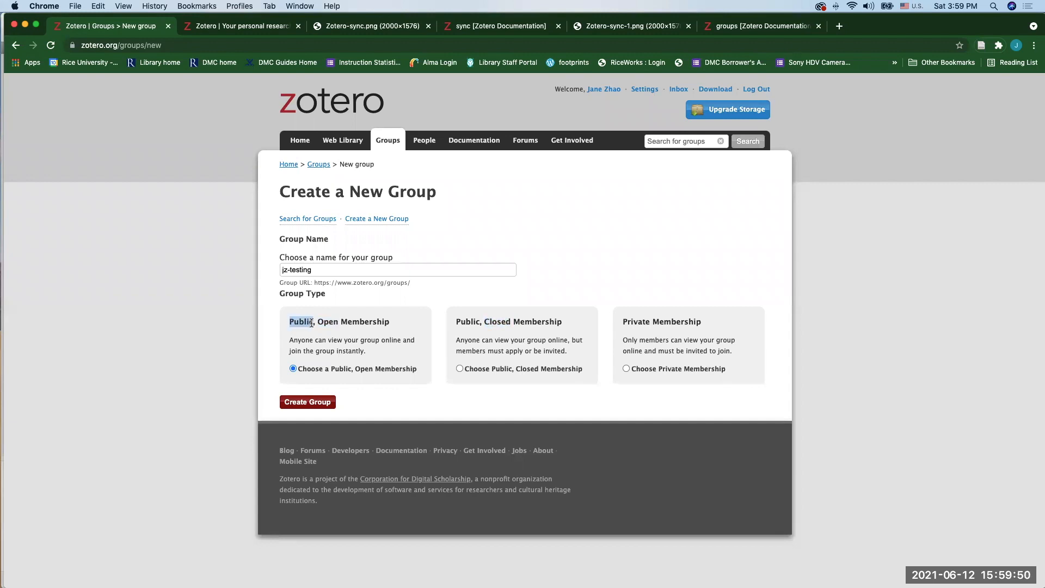
{"action": "left_click_drag", "start_coordinate": [623, 322], "coordinate": [648, 320]}
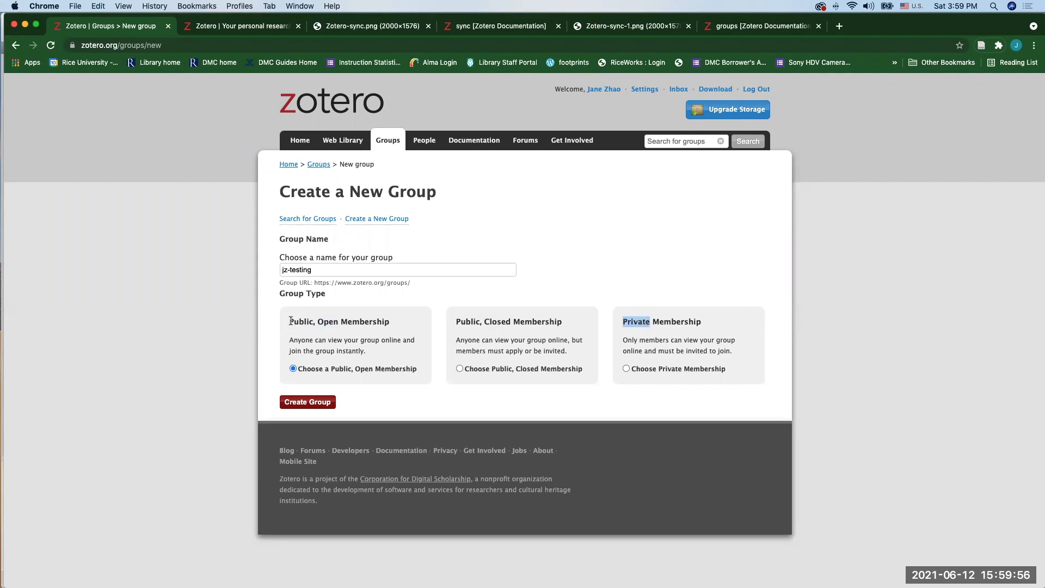
{"action": "left_click", "coordinate": [639, 324]}
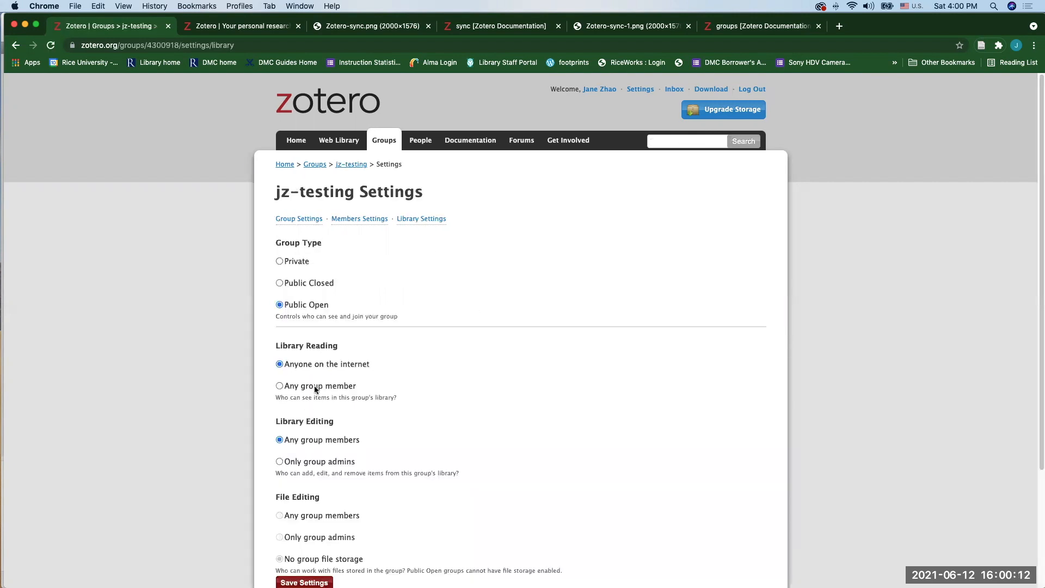
{"action": "scroll", "coordinate": [470, 401], "scroll_direction": "down", "scroll_amount": 2}
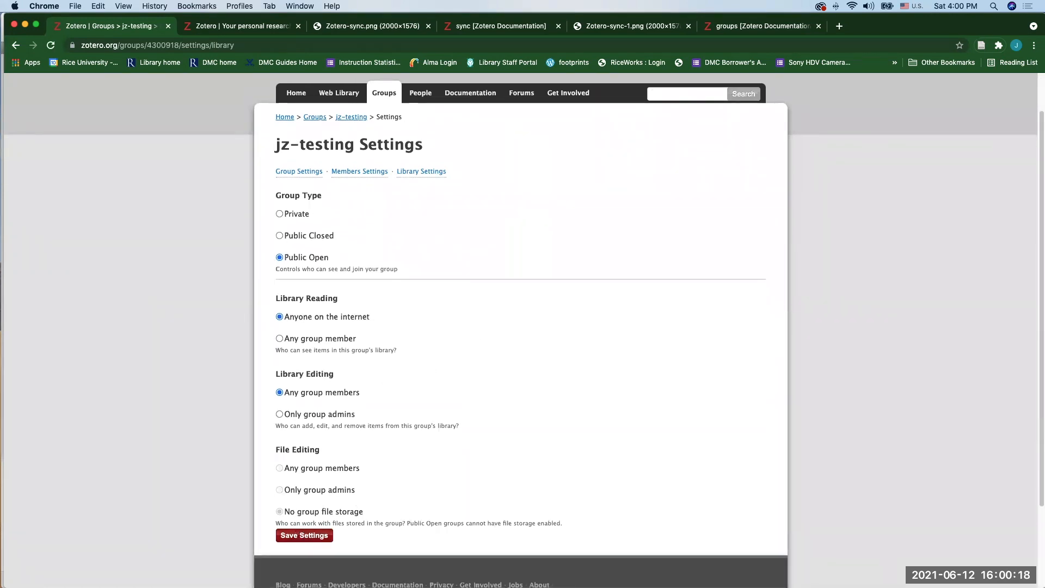
Switch to Zotero, sync with the server and open the jz-testing group library.
{"action": "left_click", "coordinate": [637, 572]}
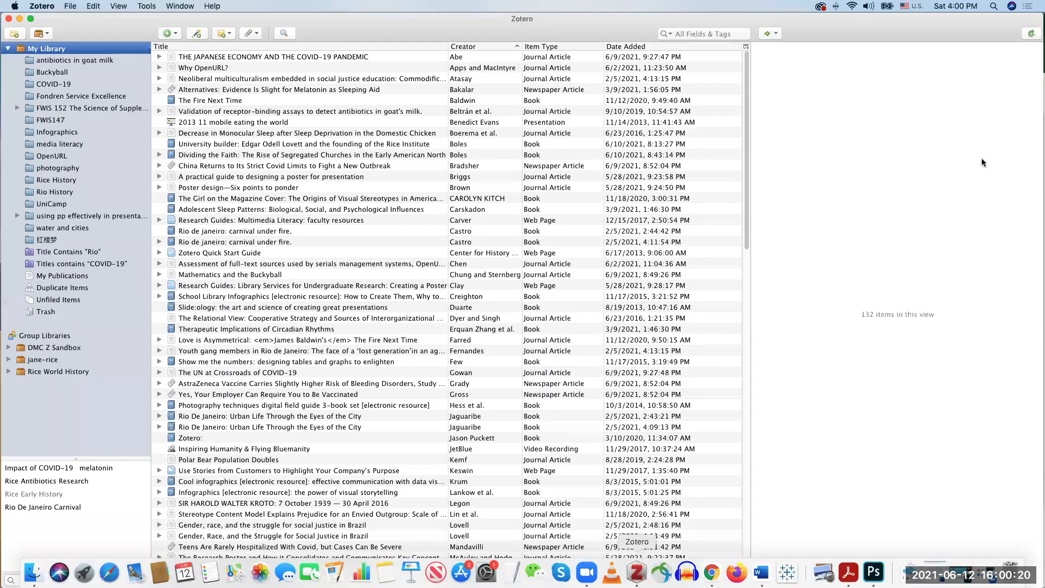
{"action": "left_click", "coordinate": [1031, 35]}
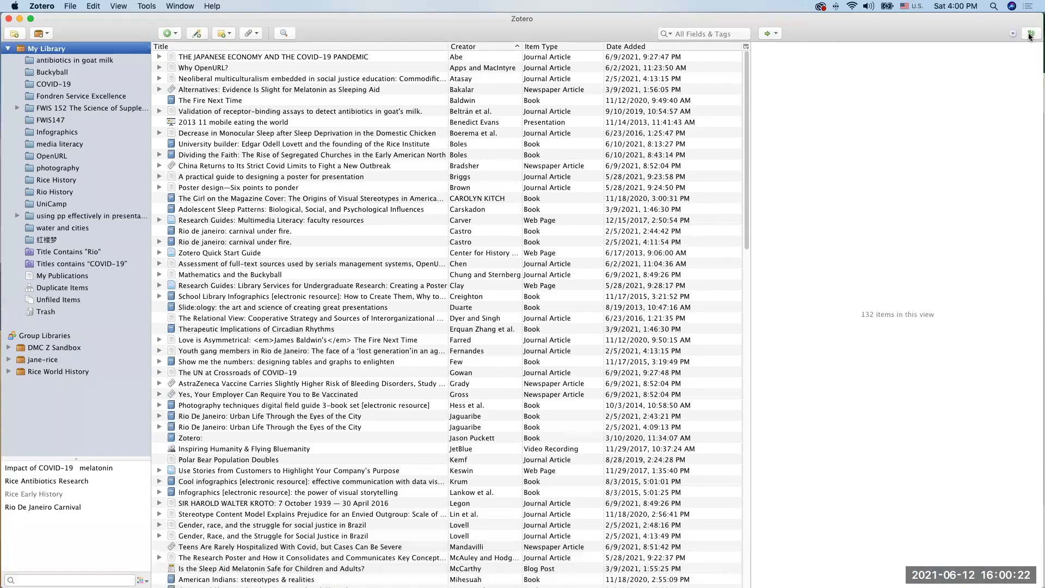
{"action": "left_click", "coordinate": [46, 373]}
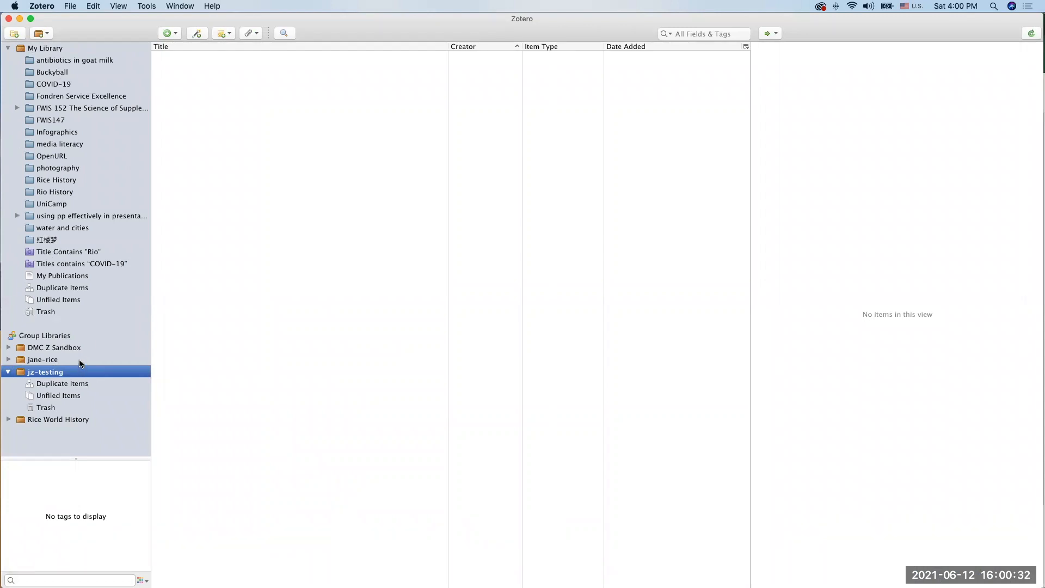
Copy the "Why OpenURL?" article from My Library into the jz-testing group library and view the group's items.
{"action": "left_click", "coordinate": [49, 50]}
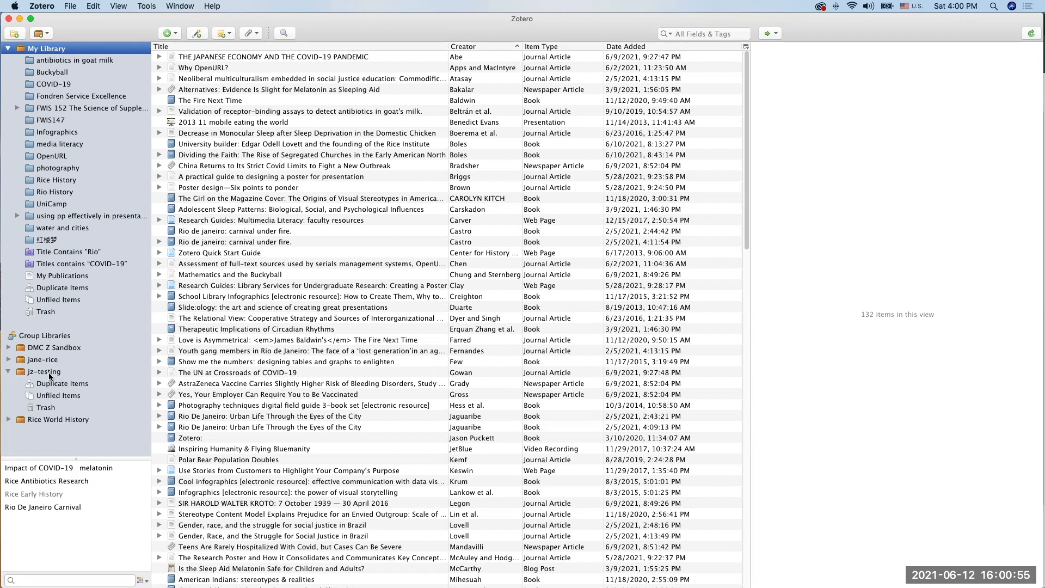
{"action": "left_click", "coordinate": [193, 72]}
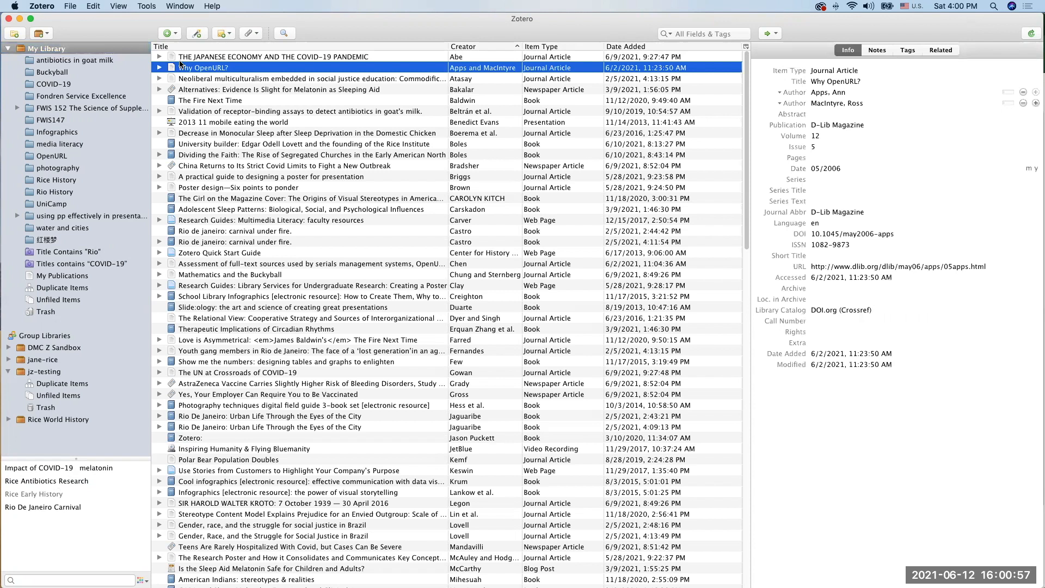
{"action": "left_click_drag", "start_coordinate": [172, 69], "coordinate": [54, 373]}
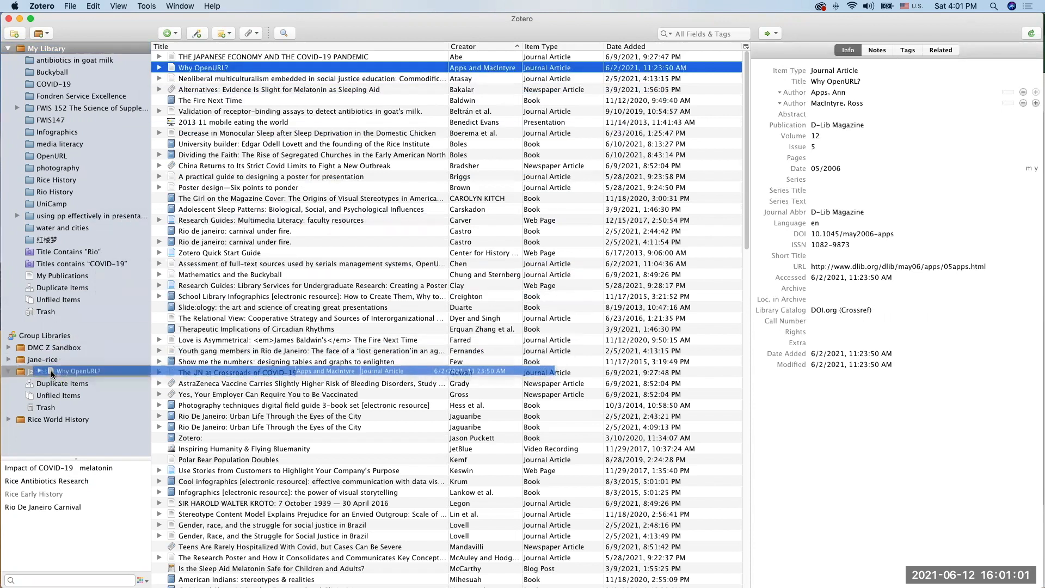
{"action": "left_click", "coordinate": [48, 371]}
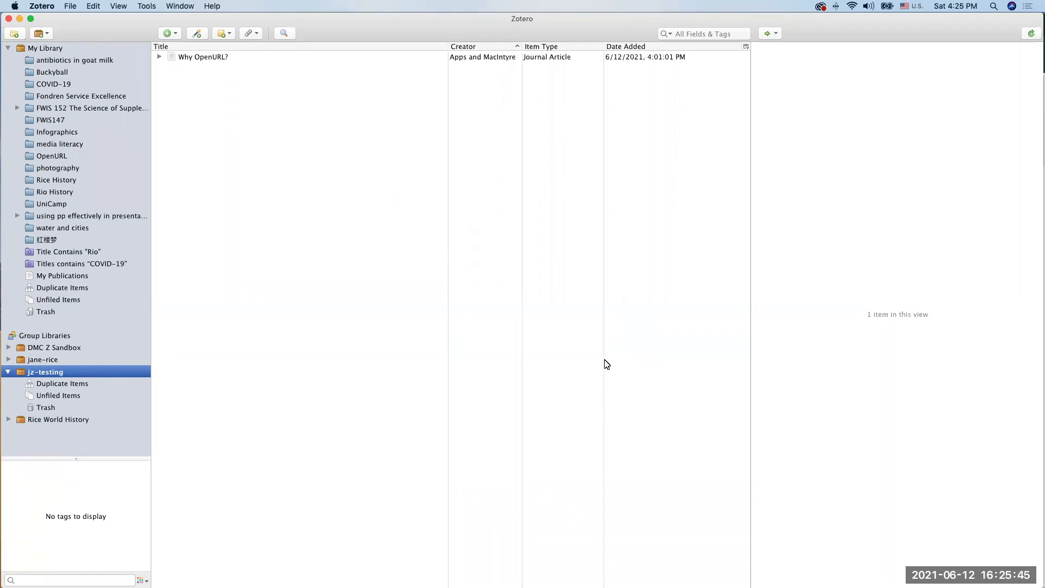
Switch to Chrome, view the Zotero and Chrome Connector download page, and return to the zotero.org home page.
{"action": "mouse_move", "coordinate": [622, 572]}
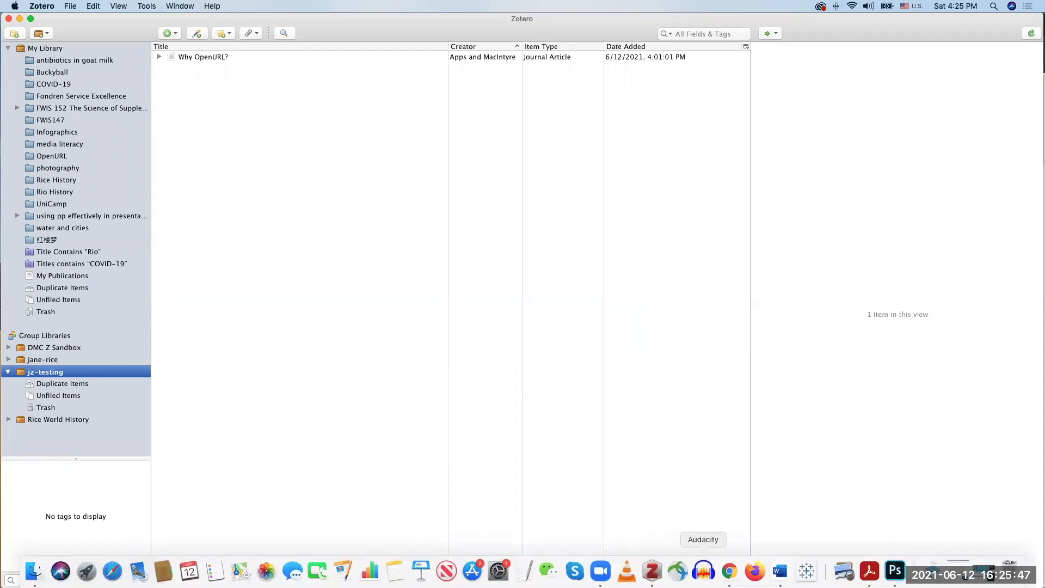
{"action": "left_click", "coordinate": [729, 571]}
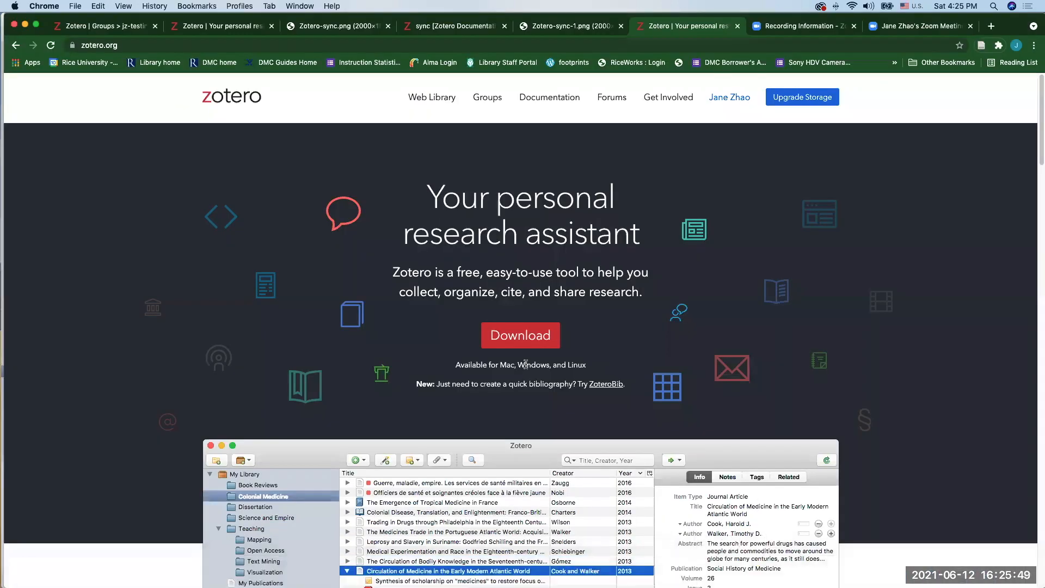
{"action": "left_click", "coordinate": [518, 341]}
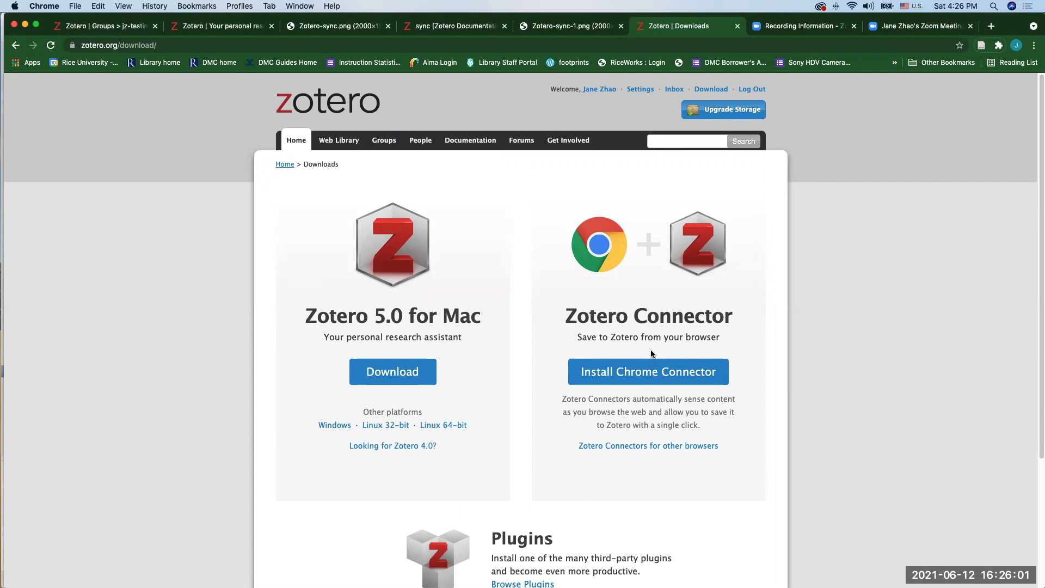
{"action": "left_click", "coordinate": [329, 109]}
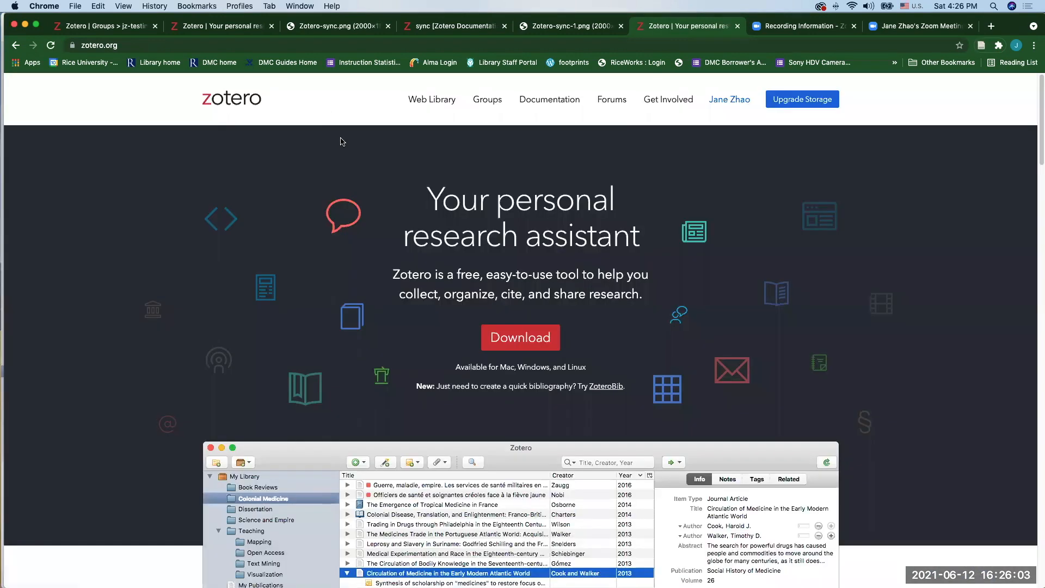
Review the Collect with a click, Organize your way and Cite in style sections of the zotero.org home page.
{"action": "scroll", "coordinate": [487, 330], "scroll_direction": "down", "scroll_amount": 15}
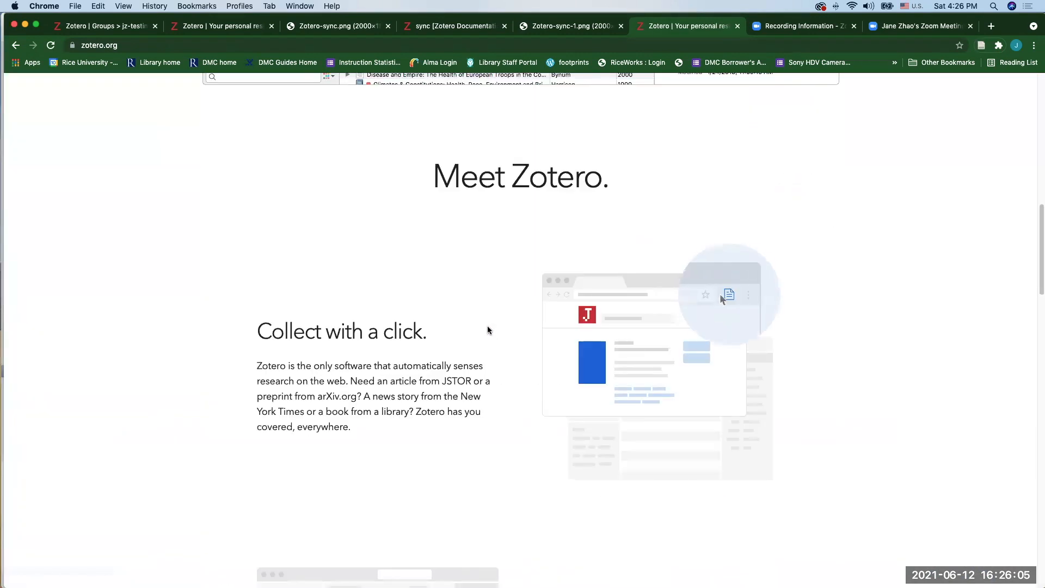
{"action": "scroll", "coordinate": [486, 325], "scroll_direction": "down", "scroll_amount": 2}
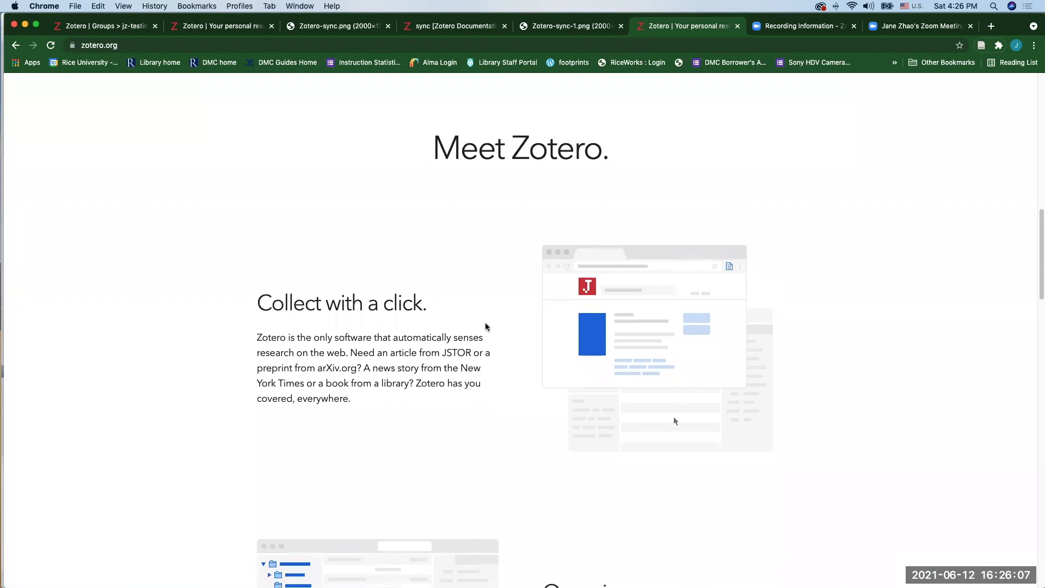
{"action": "scroll", "coordinate": [485, 325], "scroll_direction": "down", "scroll_amount": 2}
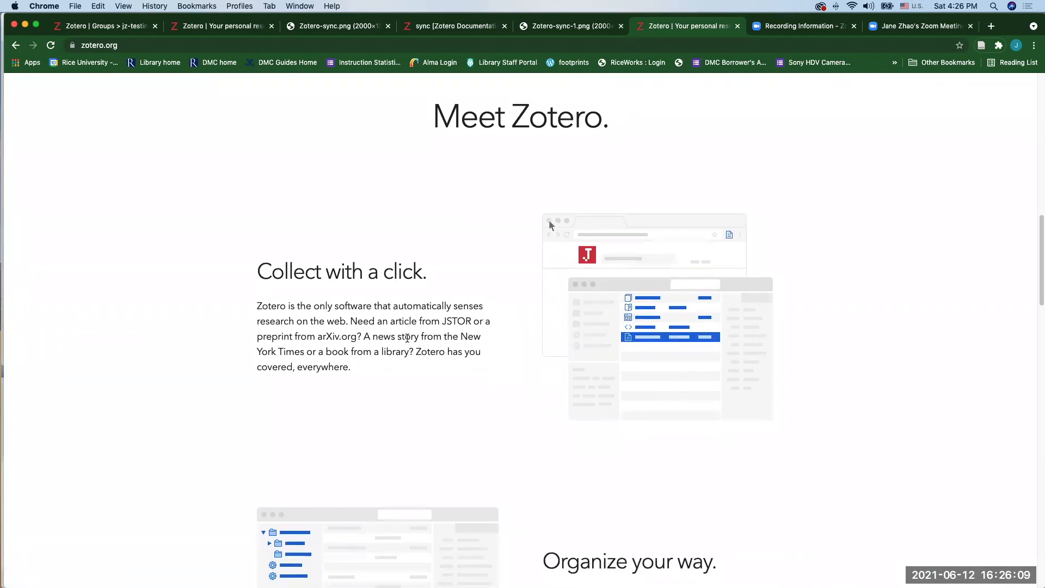
{"action": "left_click_drag", "start_coordinate": [257, 271], "coordinate": [435, 289]}
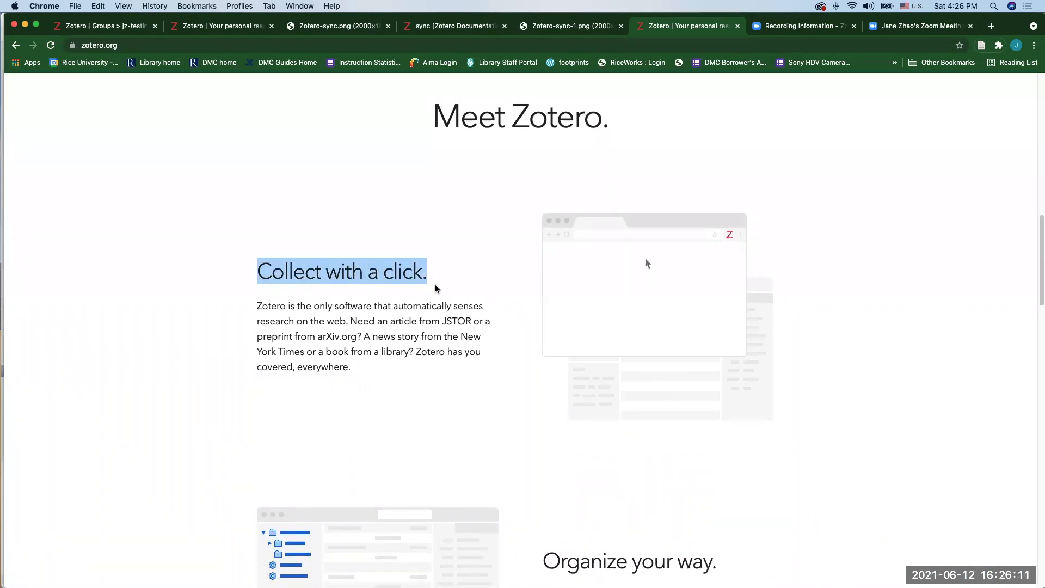
{"action": "scroll", "coordinate": [436, 288], "scroll_direction": "down", "scroll_amount": 10}
{"action": "left_click_drag", "start_coordinate": [541, 160], "coordinate": [725, 162]}
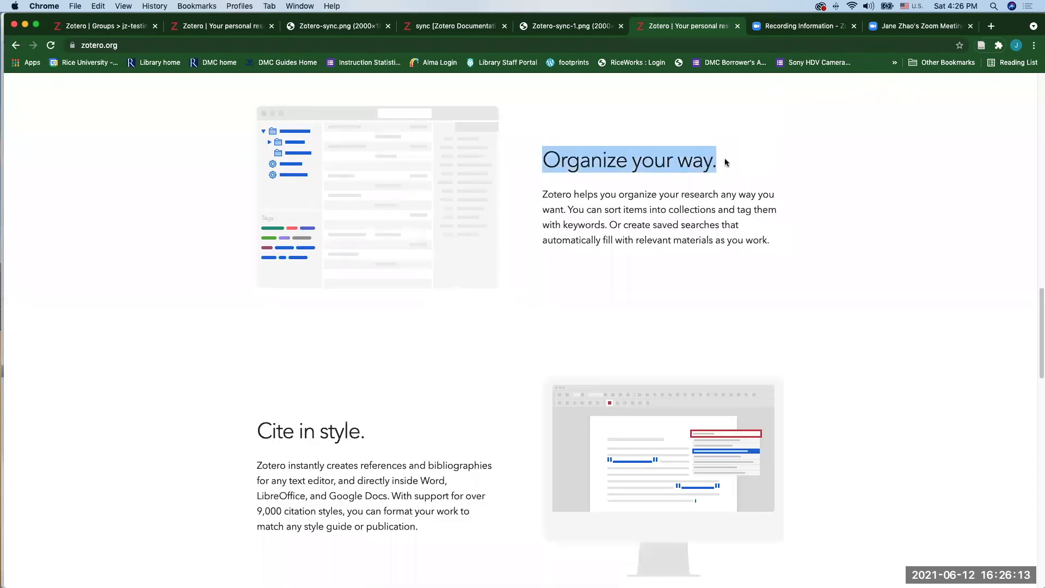
{"action": "scroll", "coordinate": [390, 378], "scroll_direction": "down", "scroll_amount": 4}
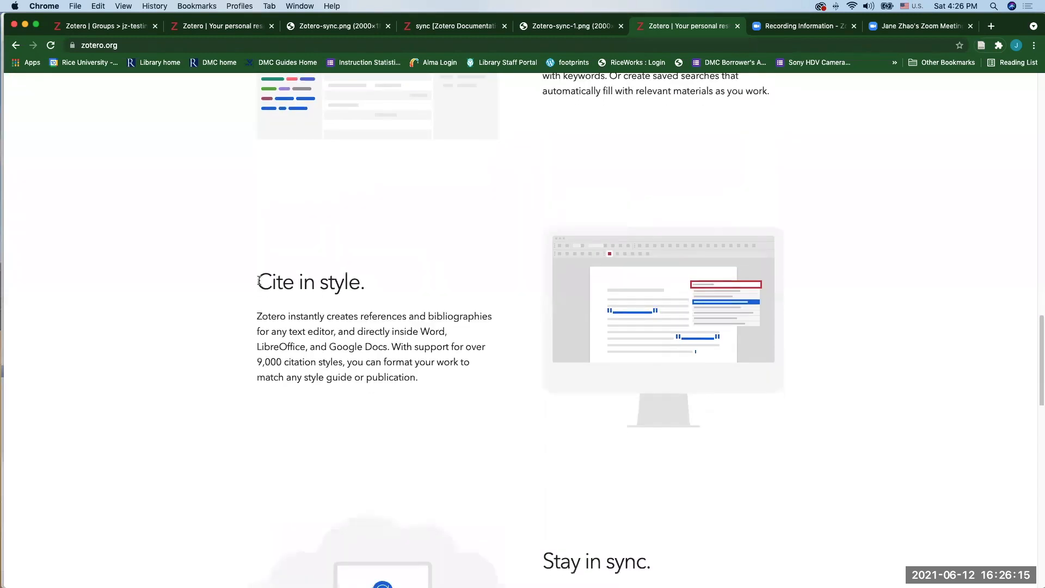
{"action": "left_click_drag", "start_coordinate": [259, 282], "coordinate": [363, 283]}
{"action": "scroll", "coordinate": [481, 374], "scroll_direction": "up", "scroll_amount": 3}
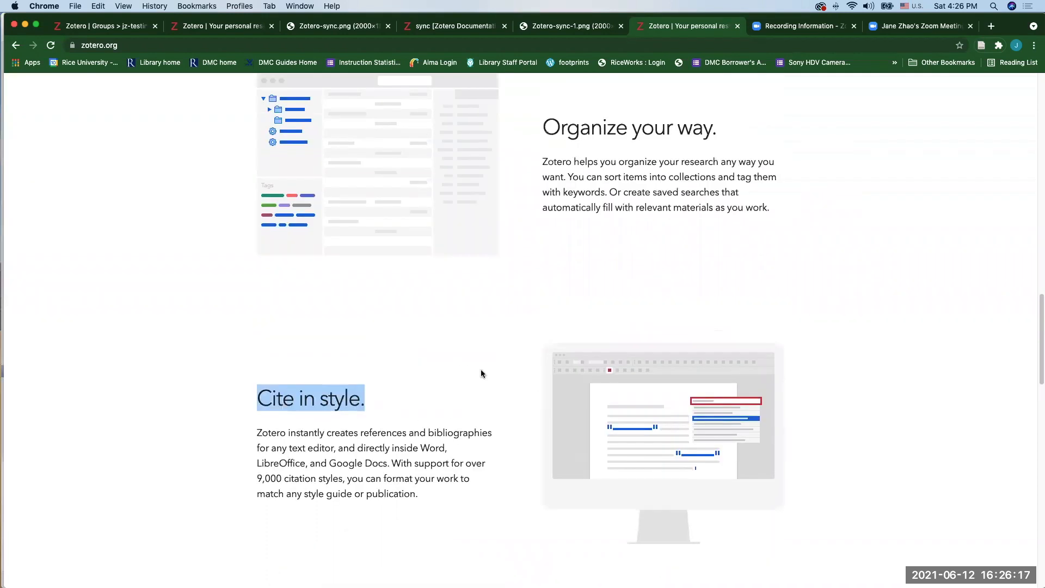
{"action": "scroll", "coordinate": [481, 374], "scroll_direction": "up", "scroll_amount": 9}
{"action": "left_click_drag", "start_coordinate": [262, 200], "coordinate": [426, 202]}
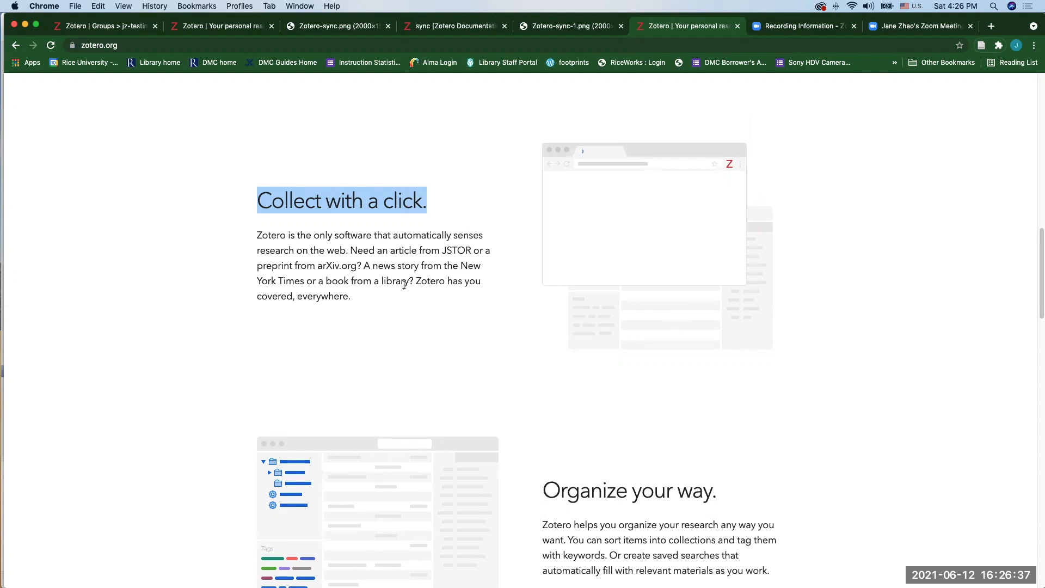
Read the home page's sections on organizing, citing, syncing and collaborating, and return to Collect with a click.
{"action": "scroll", "coordinate": [429, 289], "scroll_direction": "down", "scroll_amount": 5}
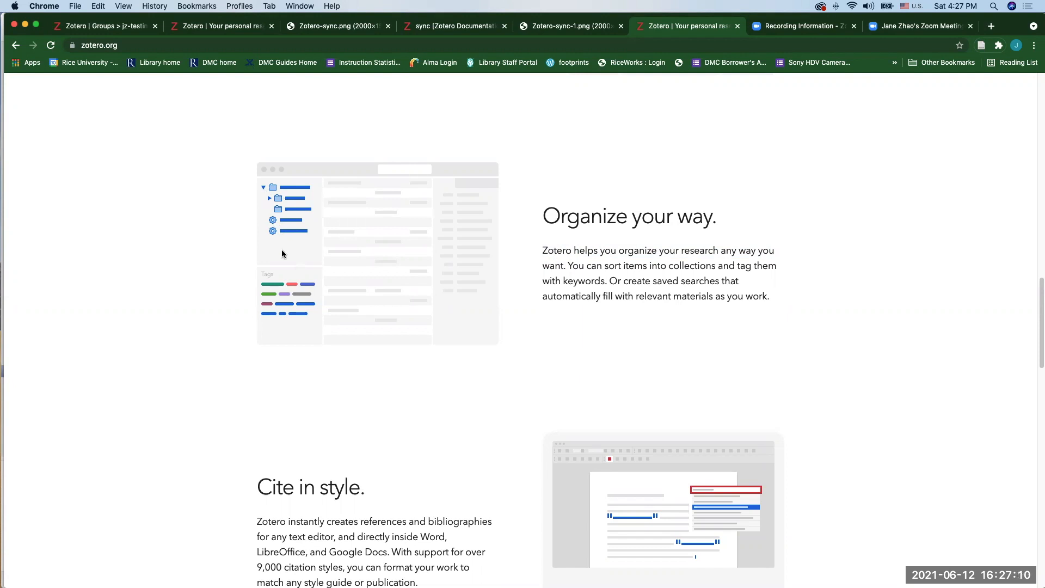
{"action": "scroll", "coordinate": [292, 287], "scroll_direction": "down", "scroll_amount": 1}
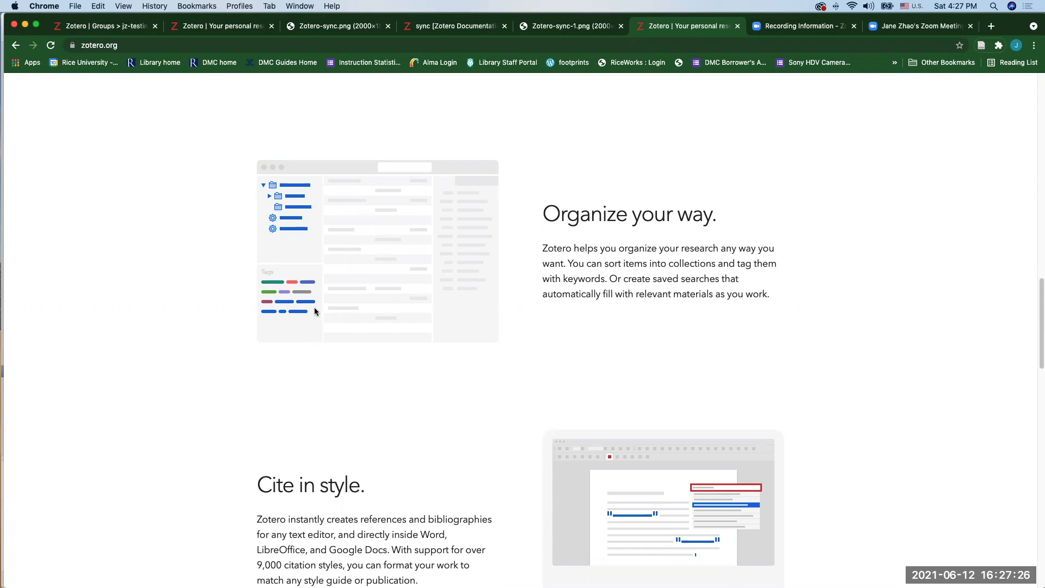
{"action": "scroll", "coordinate": [317, 312], "scroll_direction": "down", "scroll_amount": 5}
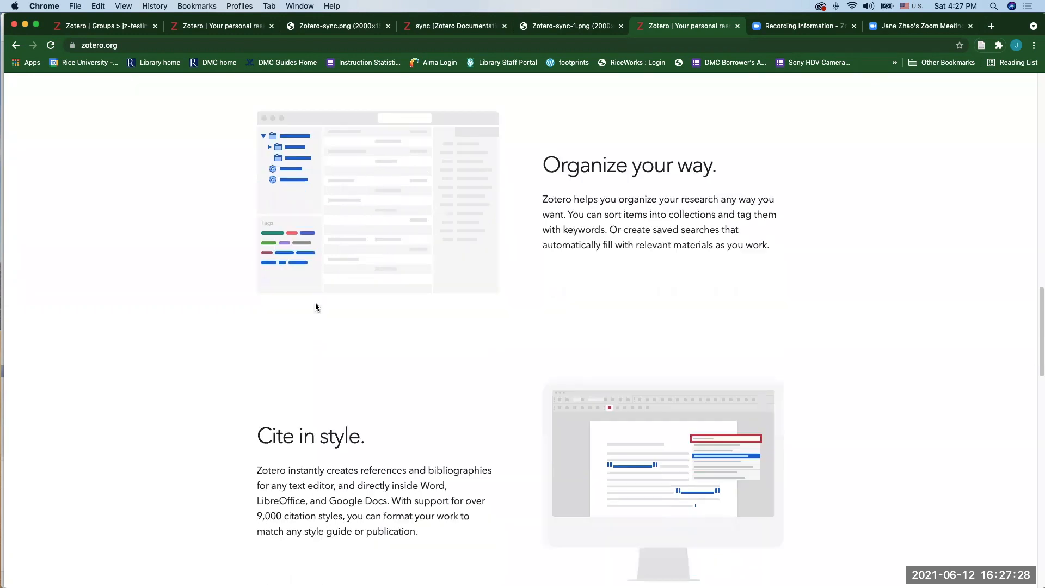
{"action": "scroll", "coordinate": [315, 300], "scroll_direction": "up", "scroll_amount": 2}
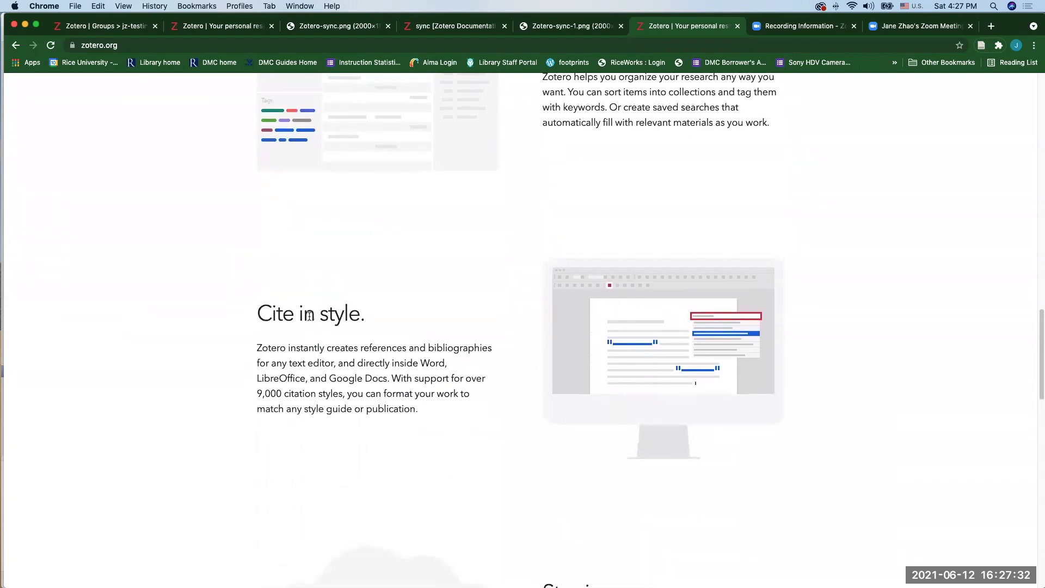
{"action": "scroll", "coordinate": [305, 315], "scroll_direction": "up", "scroll_amount": 1}
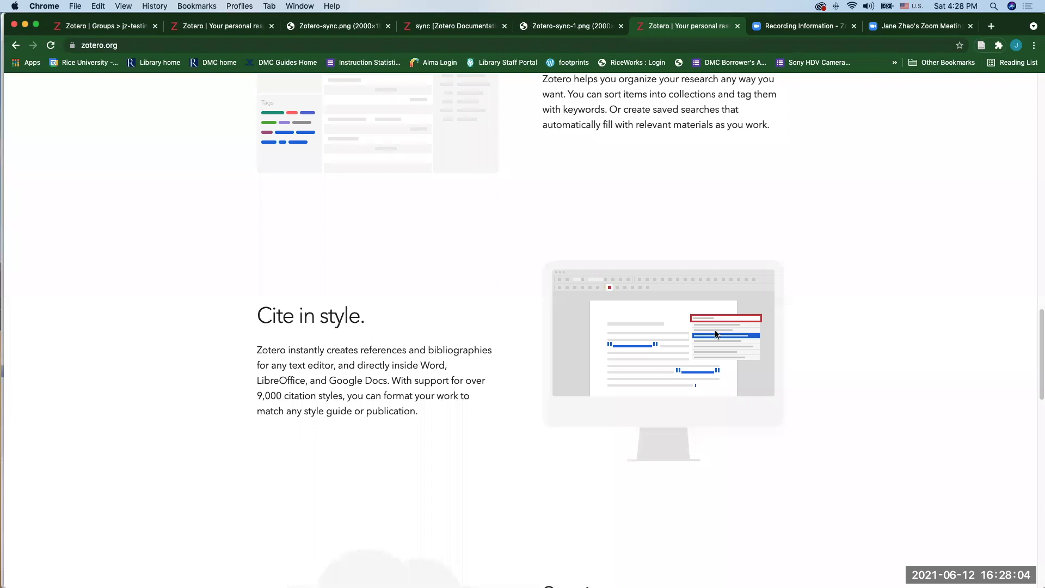
{"action": "scroll", "coordinate": [715, 334], "scroll_direction": "down", "scroll_amount": 8}
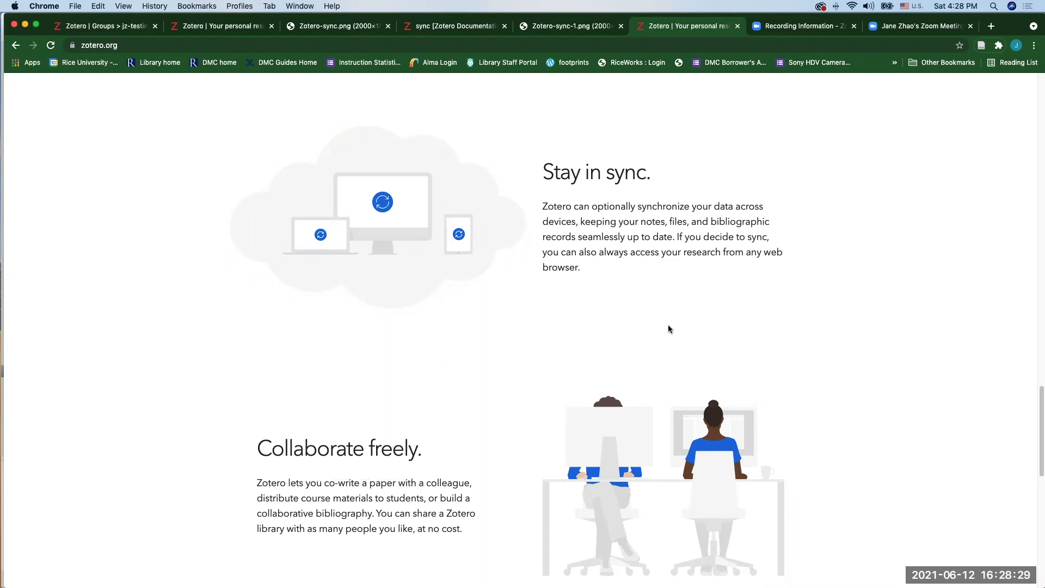
{"action": "scroll", "coordinate": [538, 361], "scroll_direction": "up", "scroll_amount": 10}
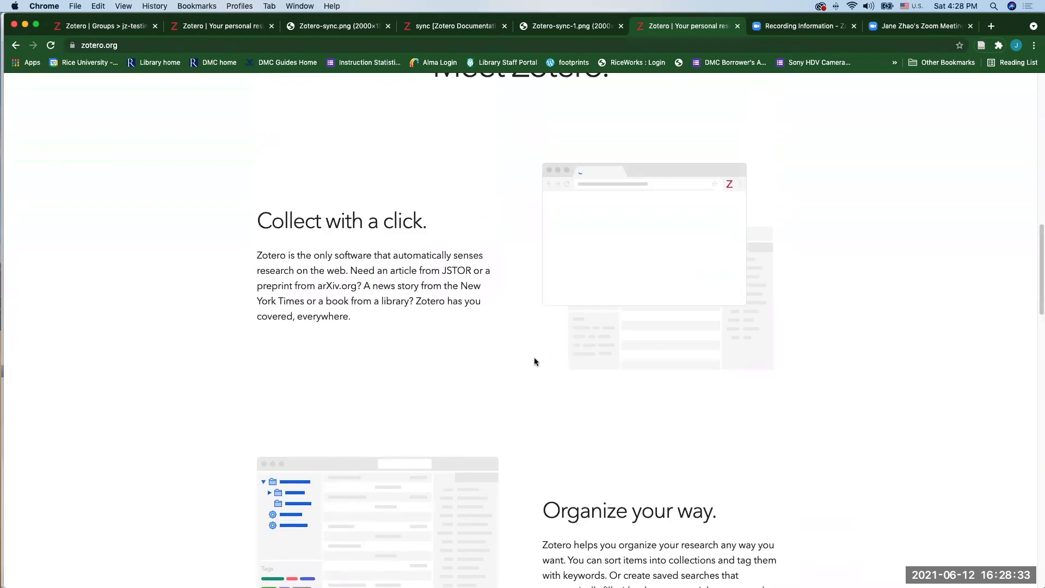